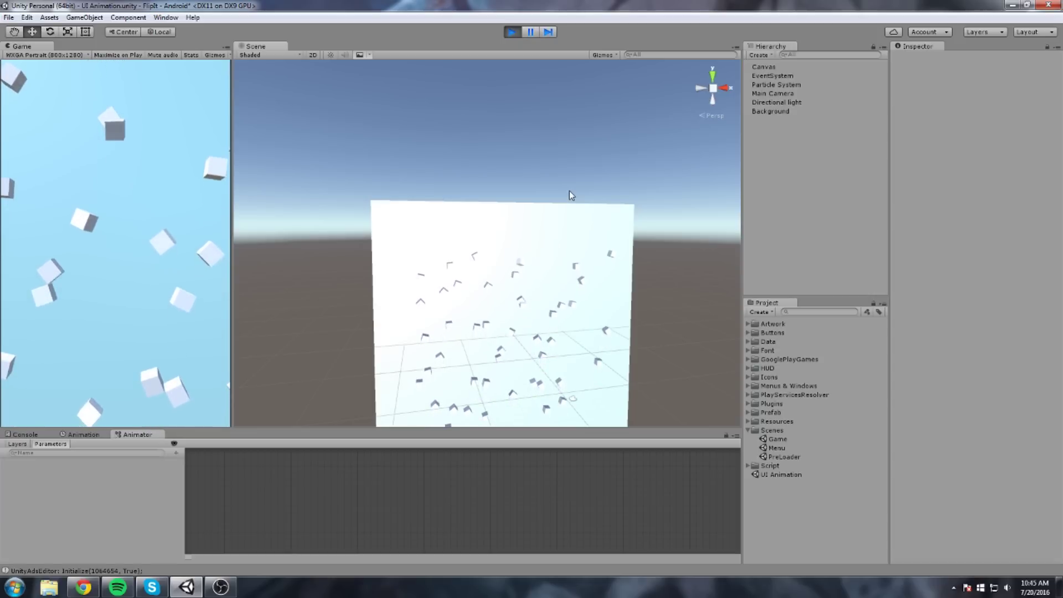
# Step: Examine the Background and Particle System objects in the scene while it is playing
pyautogui.click(756, 111)
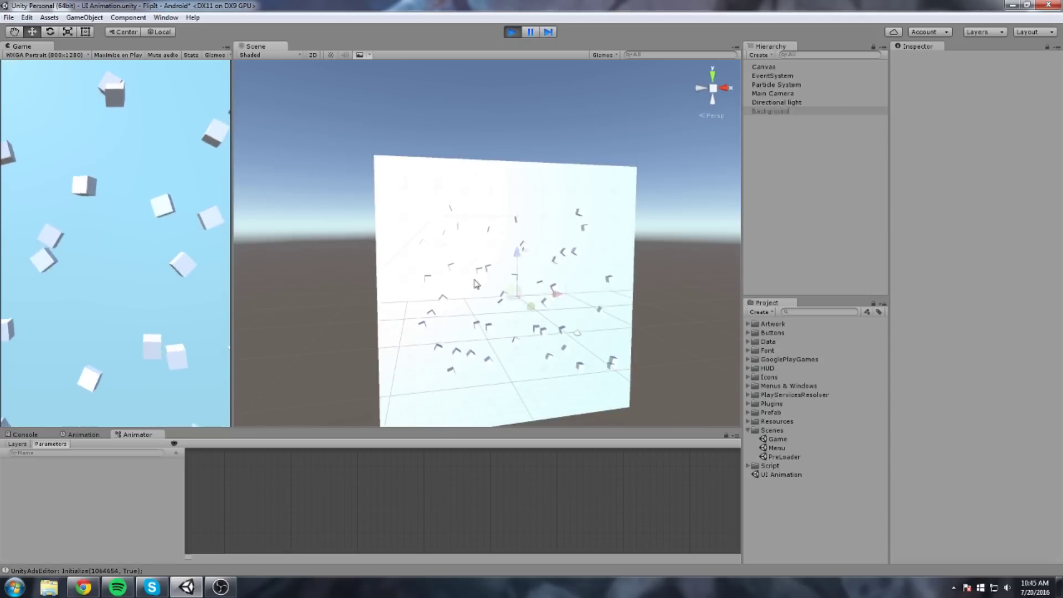
pyautogui.click(765, 85)
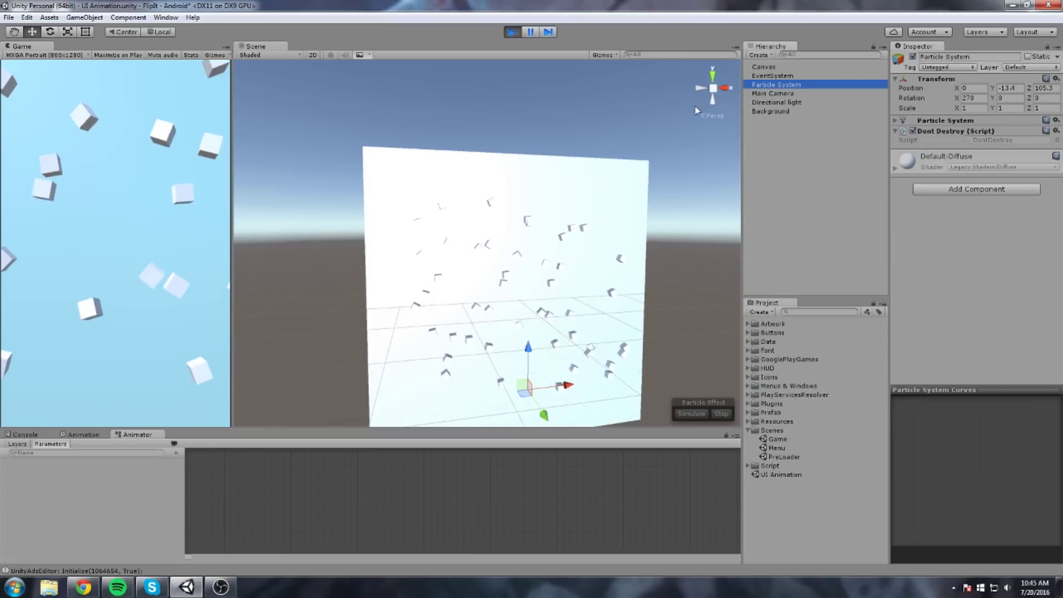
pyautogui.rightClick(448, 314)
pyautogui.moveTo(449, 315); pyautogui.dragTo(476, 302, button='right')
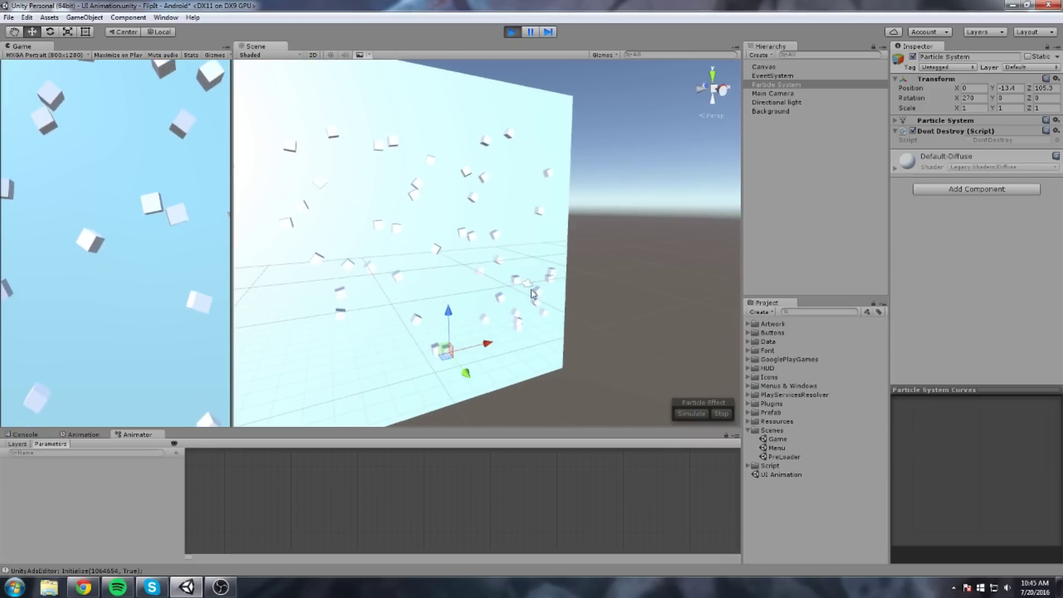
# Step: Try to delete the Canvas and EventSystem objects while play mode is running, and save the scene
pyautogui.click(880, 92)
pyautogui.click(767, 67)
pyautogui.press('Delete')
pyautogui.click(776, 67)
pyautogui.press('Delete')
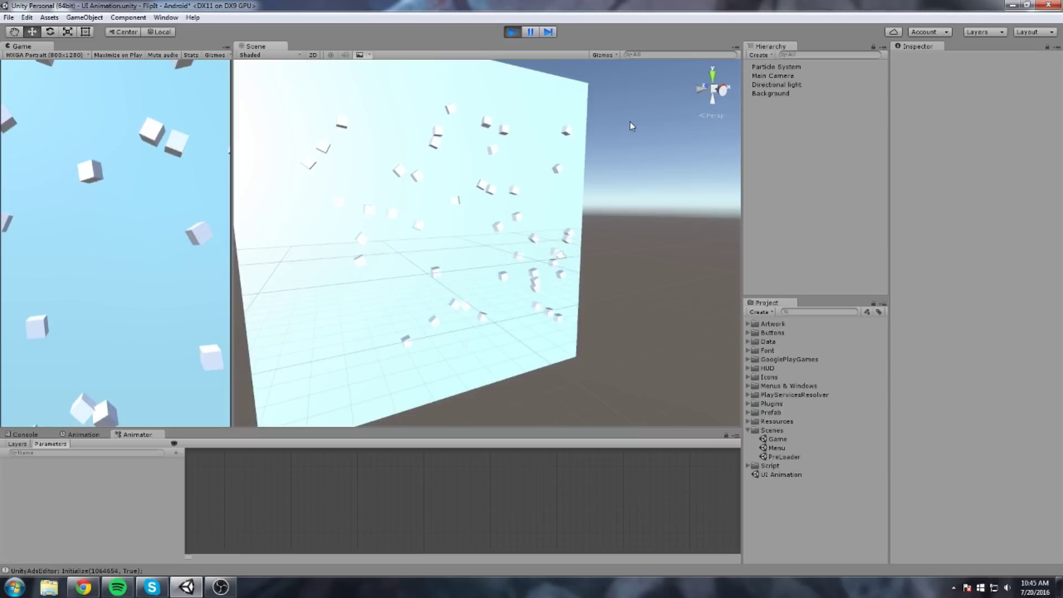
pyautogui.hotkey('ctrl', 's')
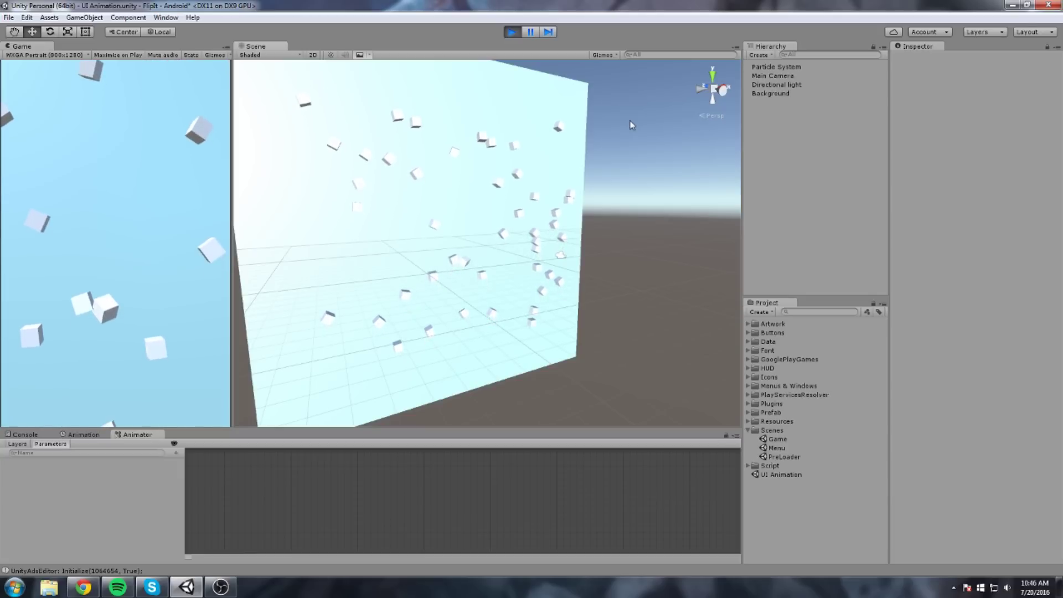
pyautogui.keyDown('alt'); pyautogui.moveTo(632, 125); pyautogui.dragTo(546, 158); pyautogui.keyUp('alt')
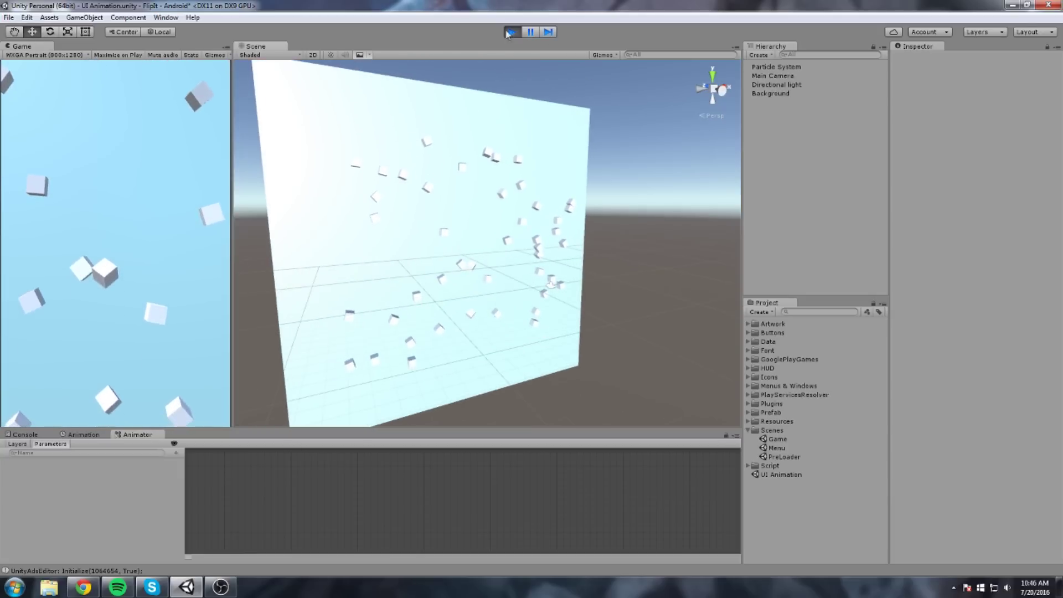
# Step: Exit play mode and delete the Canvas and EventSystem objects from the scene
pyautogui.click(511, 31)
pyautogui.moveTo(447, 131); pyautogui.dragTo(447, 172, button='middle')
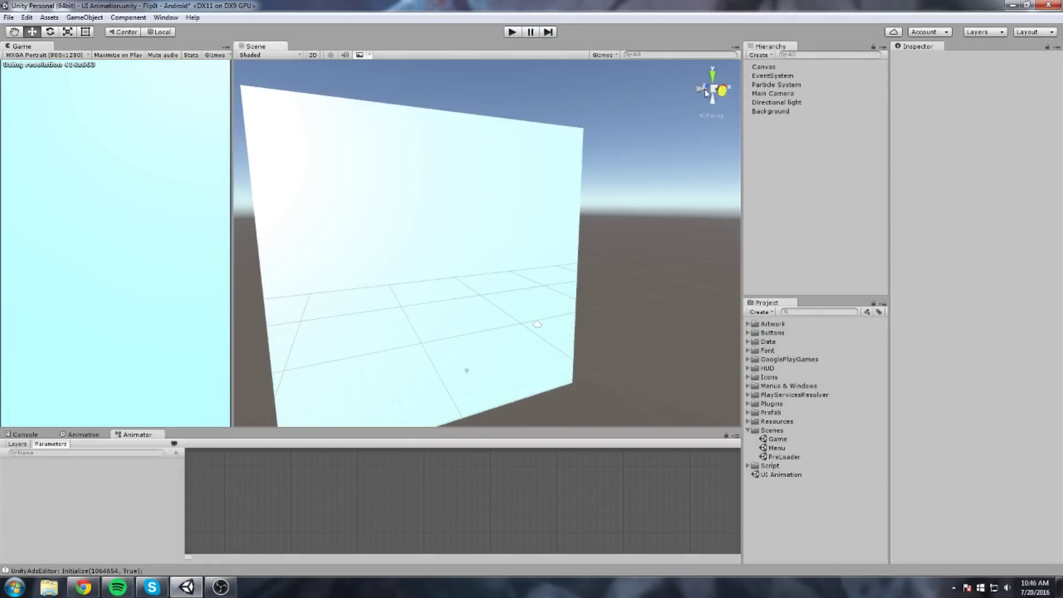
pyautogui.click(776, 67)
pyautogui.press('Delete')
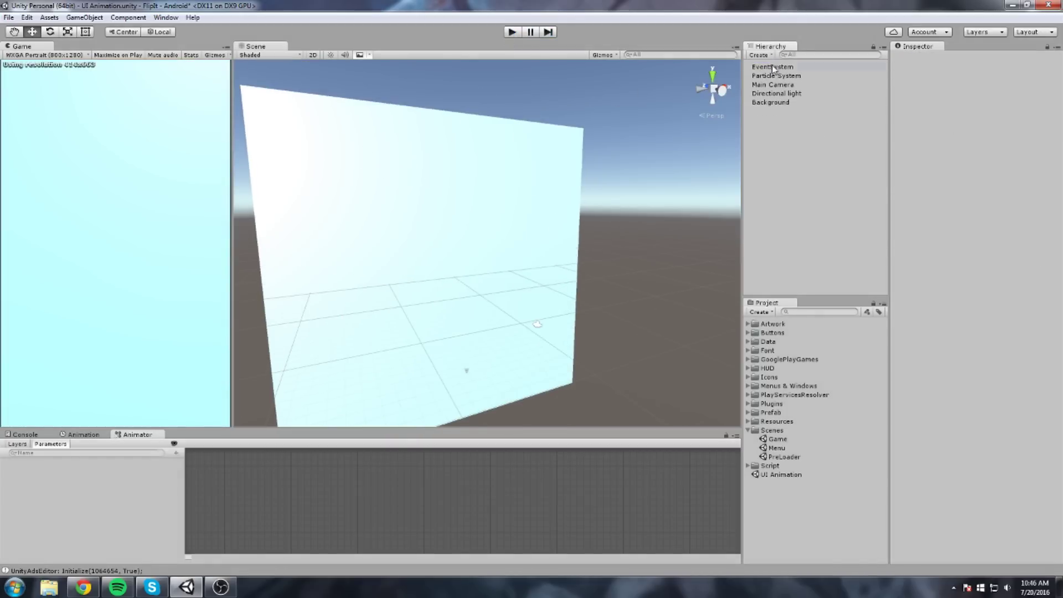
# Step: Create a UI Panel in the scene and inspect it together with its Canvas and EventSystem
pyautogui.rightClick(792, 131)
pyautogui.moveTo(839, 282)
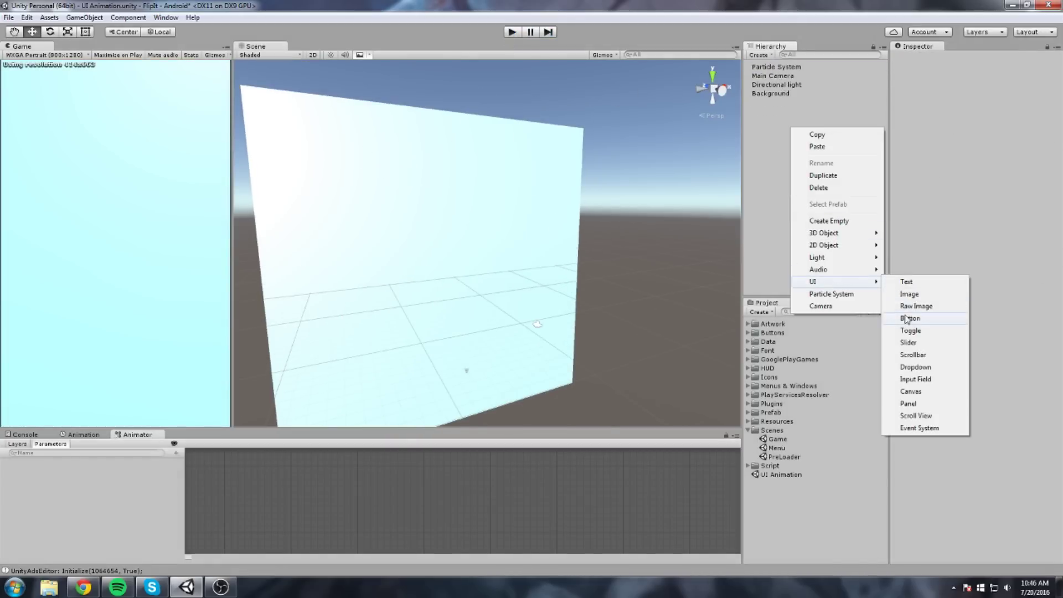
pyautogui.click(916, 403)
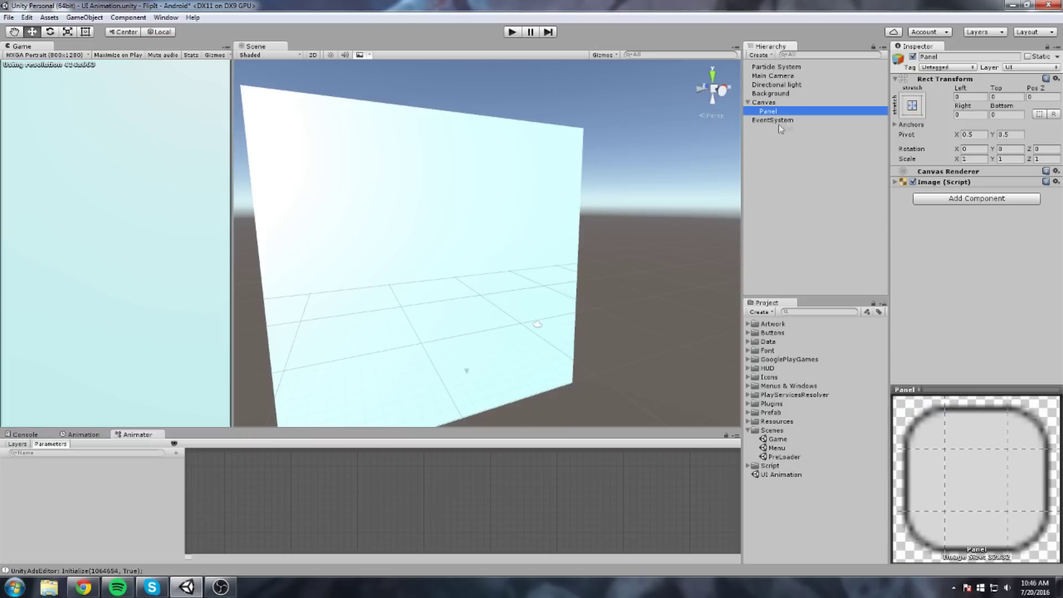
pyautogui.doubleClick(767, 113)
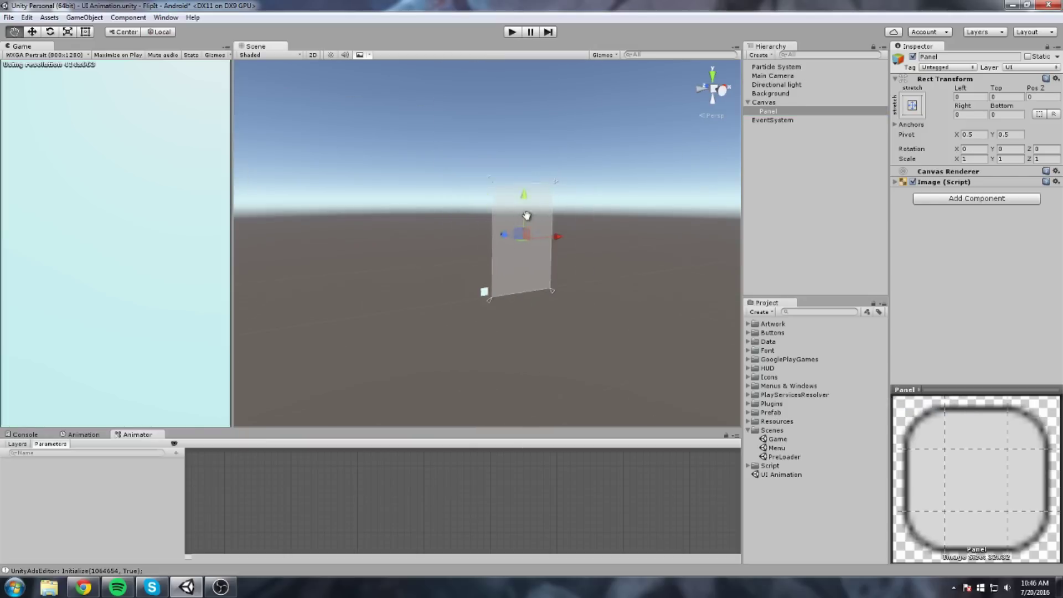
pyautogui.scroll(2, 561, 235)
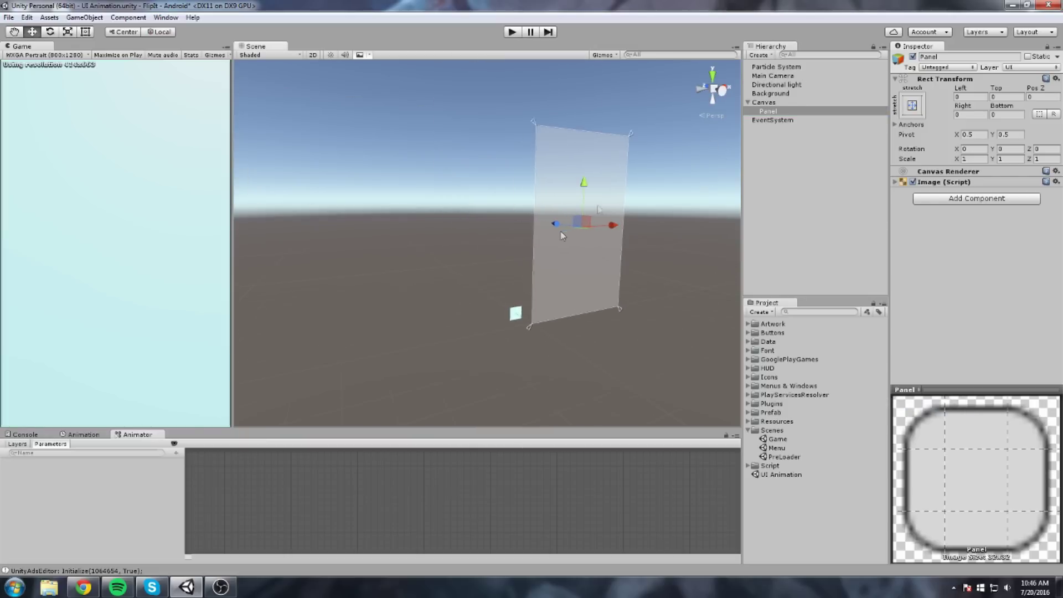
pyautogui.click(775, 100)
pyautogui.click(776, 122)
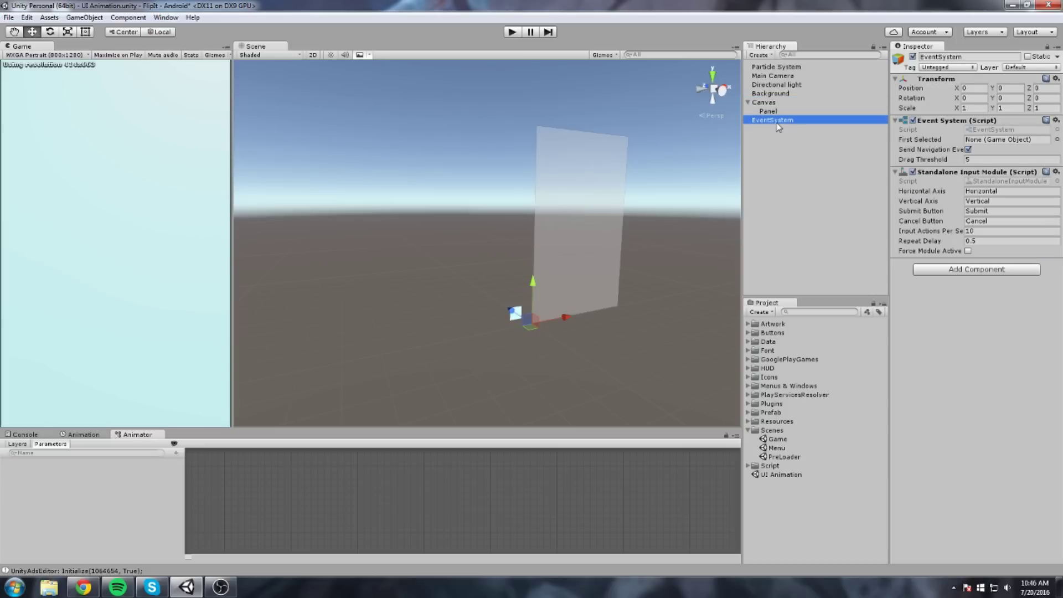
# Step: Set the Panel's Right and Bottom offsets to 100
pyautogui.click(580, 232)
pyautogui.moveTo(580, 231); pyautogui.dragTo(590, 196, button='middle')
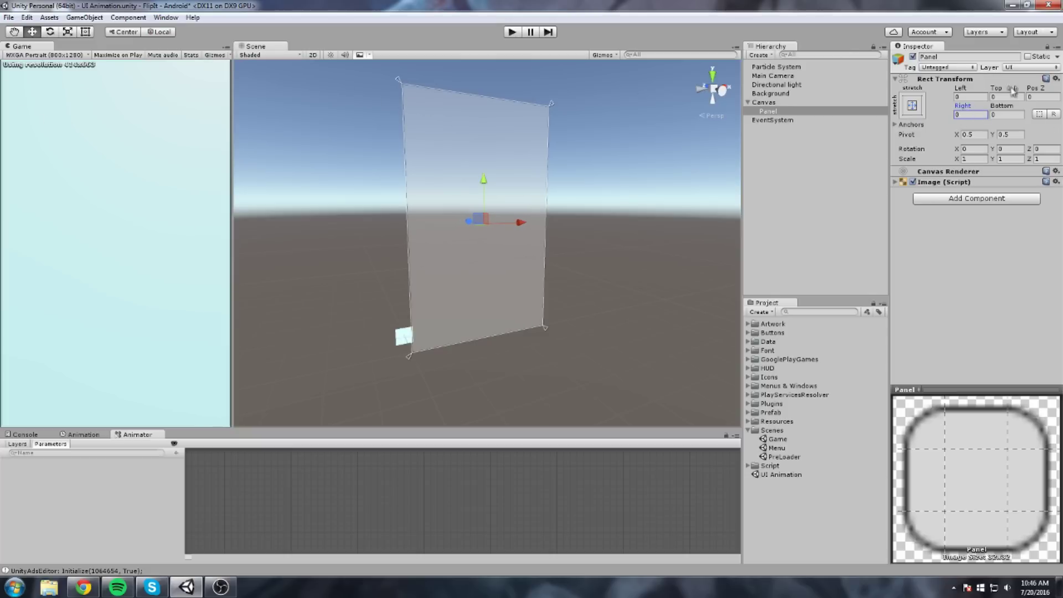
pyautogui.write('0')
pyautogui.press('Tab')
pyautogui.write('100')
# Step: Set the Canvas Scaler to Scale With Screen Size with a reference resolution of 800 by 1280
pyautogui.click(794, 104)
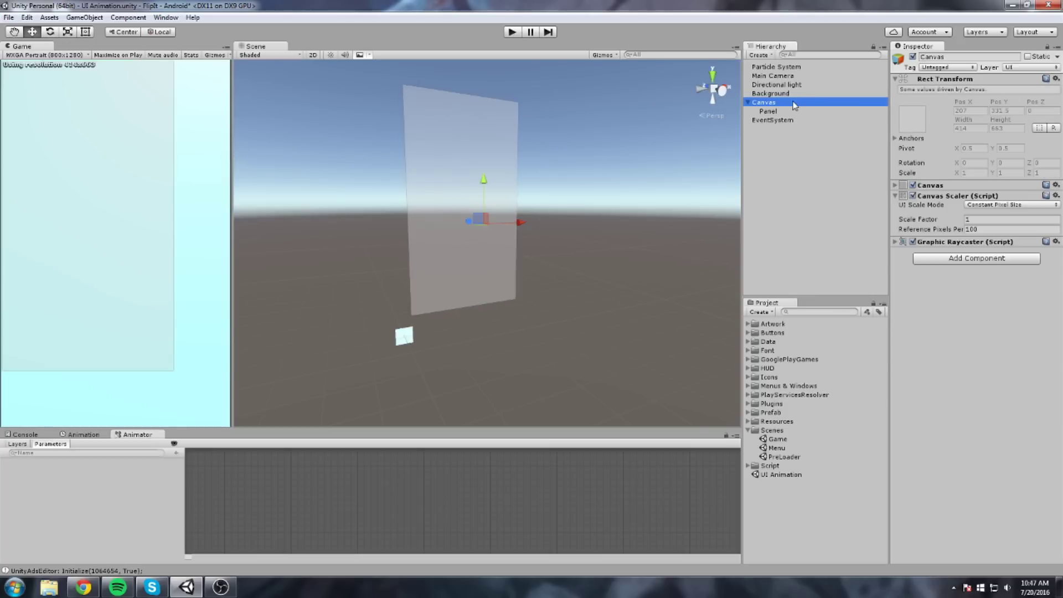
pyautogui.click(996, 205)
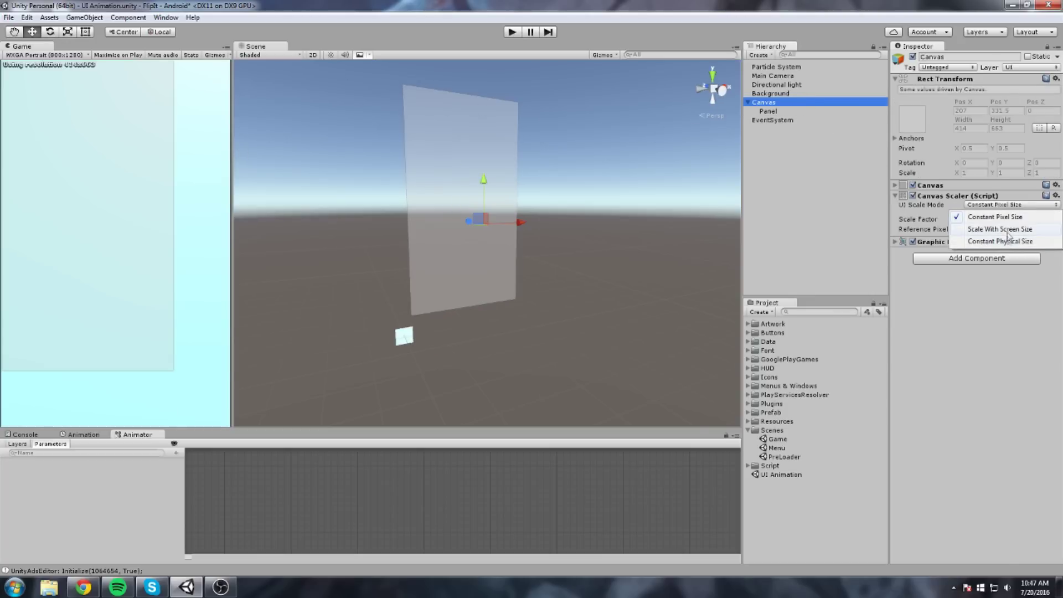
pyautogui.click(1004, 227)
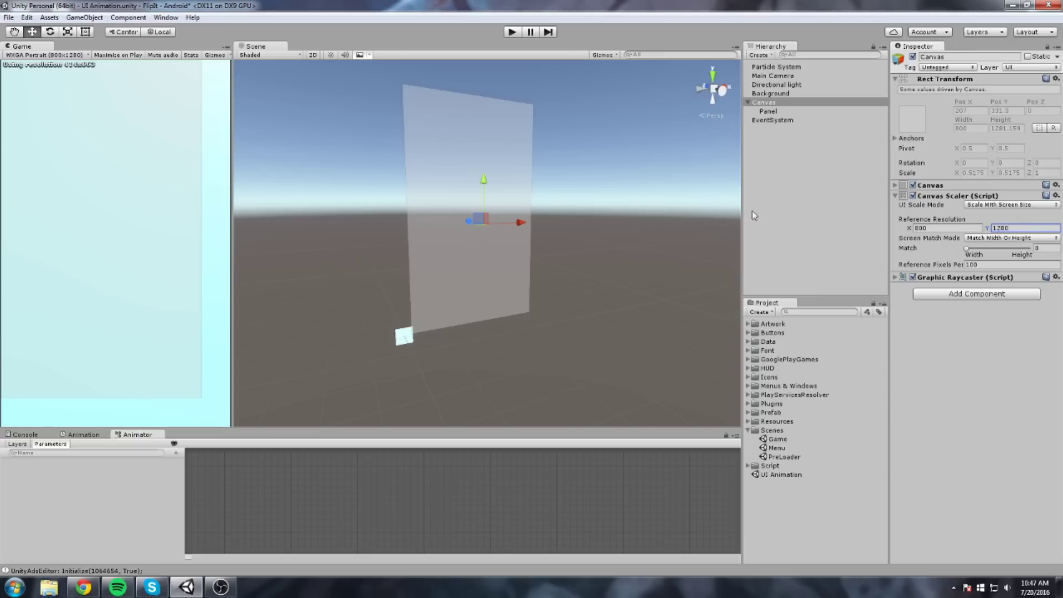
# Step: Set the Panel's Left and Top offsets to 100 and rename the Panel to Anchor
pyautogui.click(795, 112)
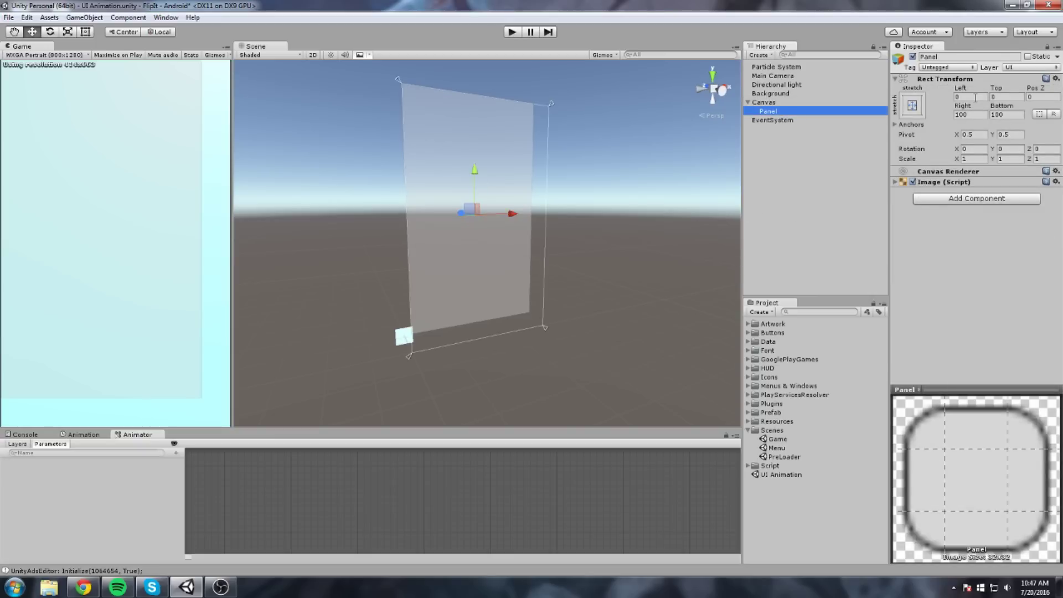
pyautogui.write('100')
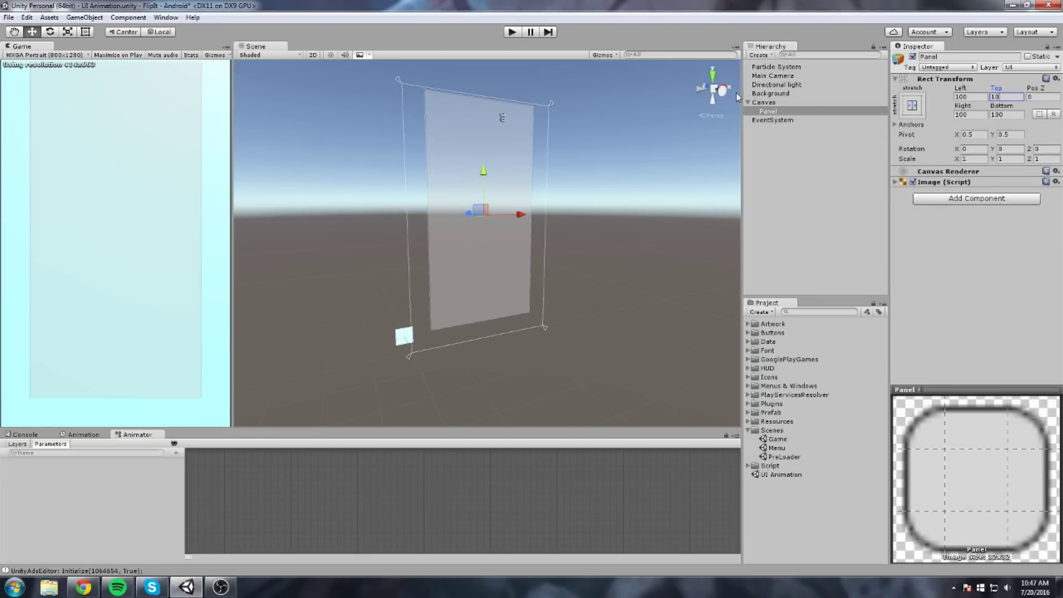
pyautogui.write('100')
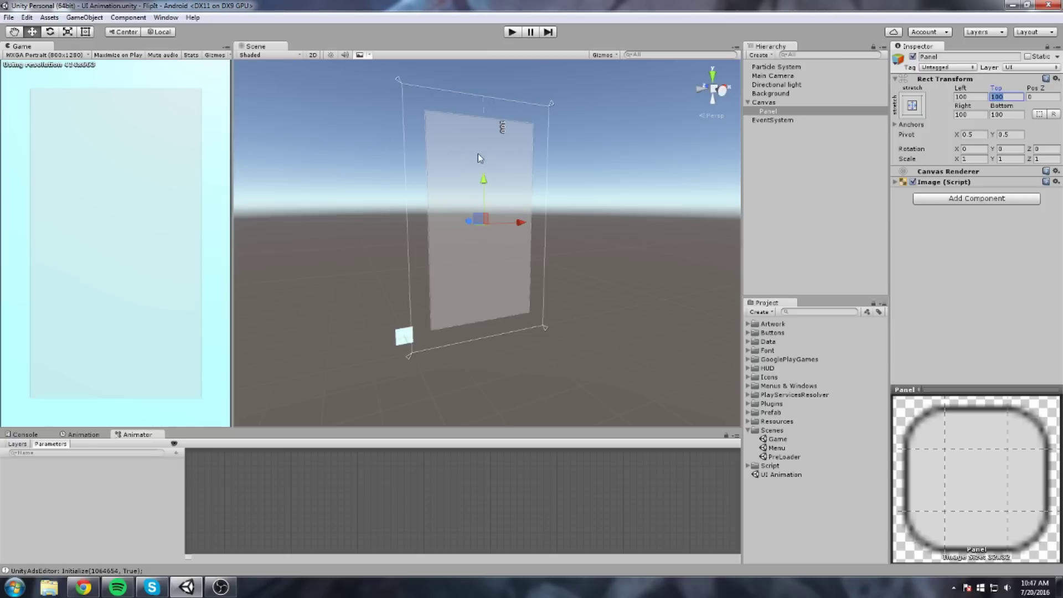
pyautogui.moveTo(498, 298); pyautogui.dragTo(481, 296, button='middle')
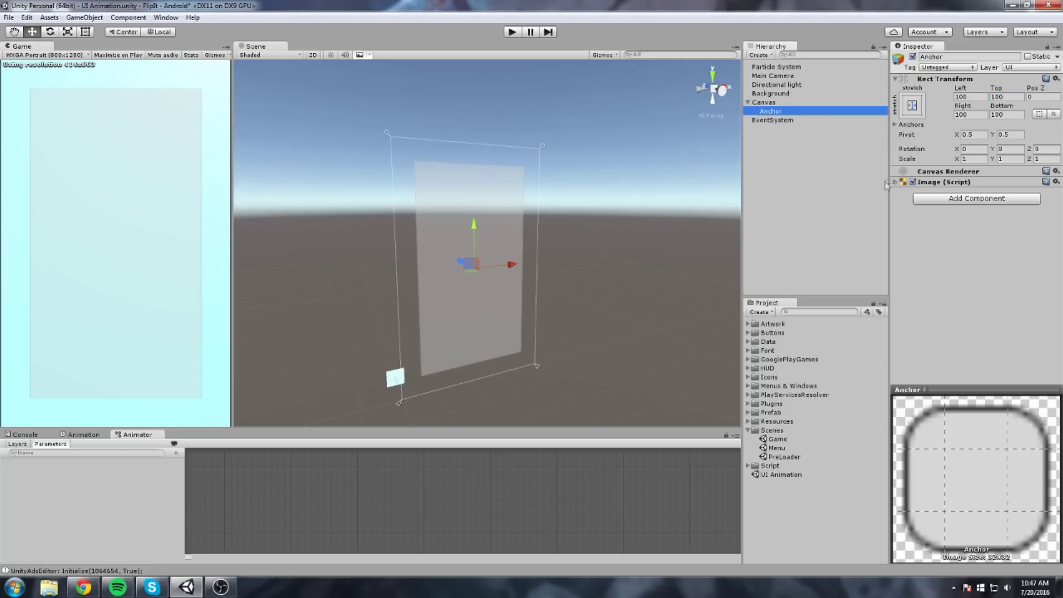
# Step: Disable the Anchor object's Image component and add a UI Button as its child
pyautogui.click(912, 182)
pyautogui.rightClick(769, 114)
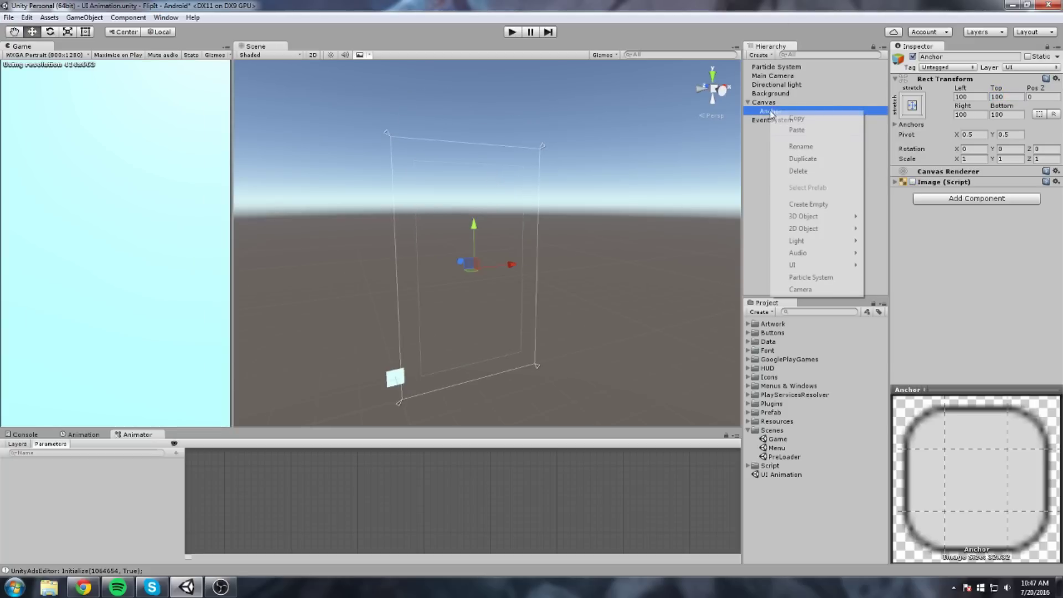
pyautogui.moveTo(824, 266)
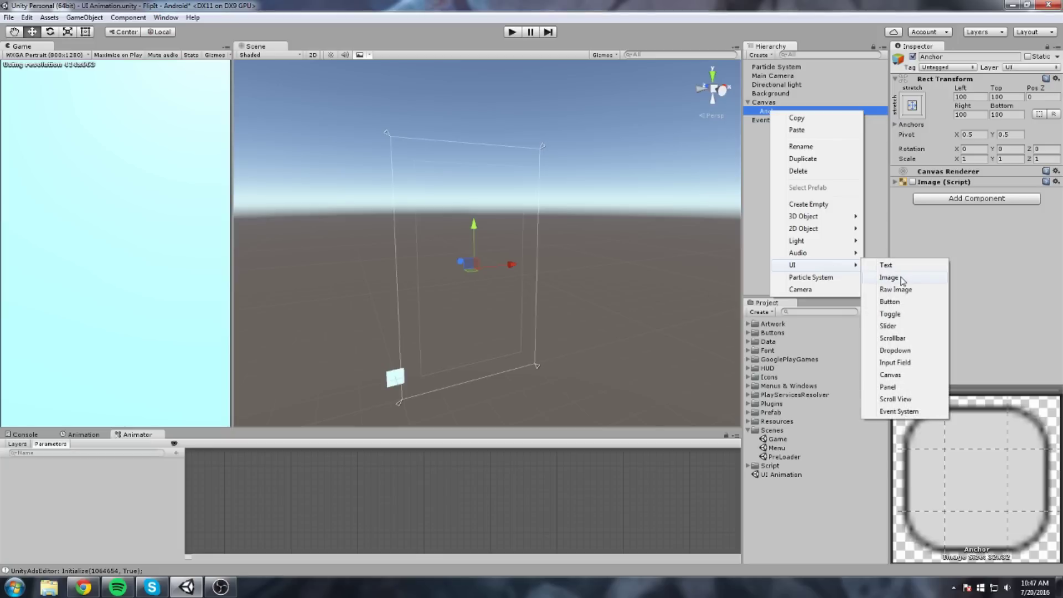
pyautogui.click(908, 305)
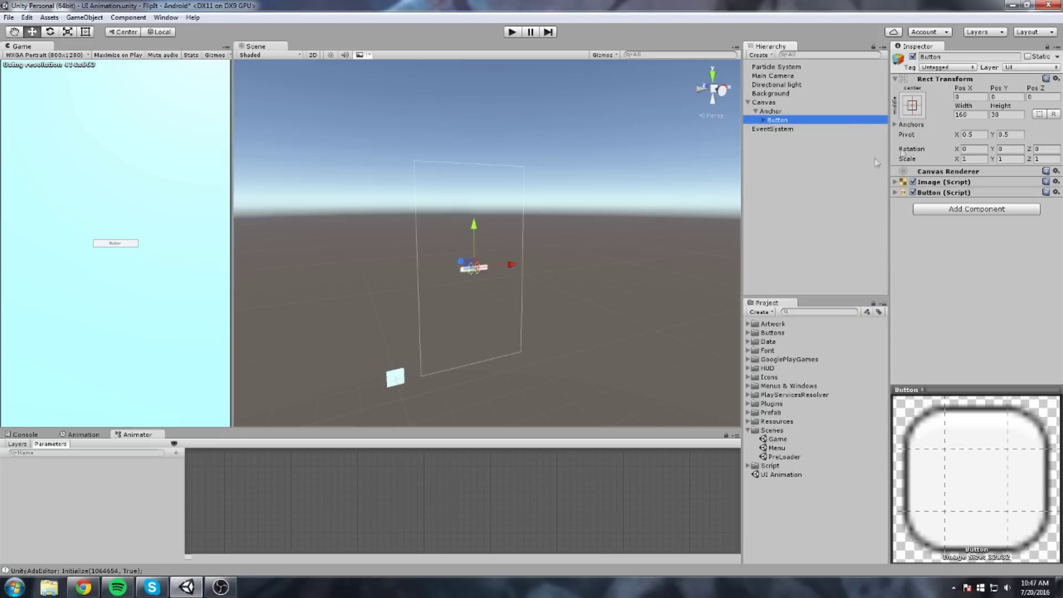
# Step: Anchor the Button to top-stretch including its pivot, with Left and Right set to 50 and Pos Y to 0
pyautogui.click(912, 105)
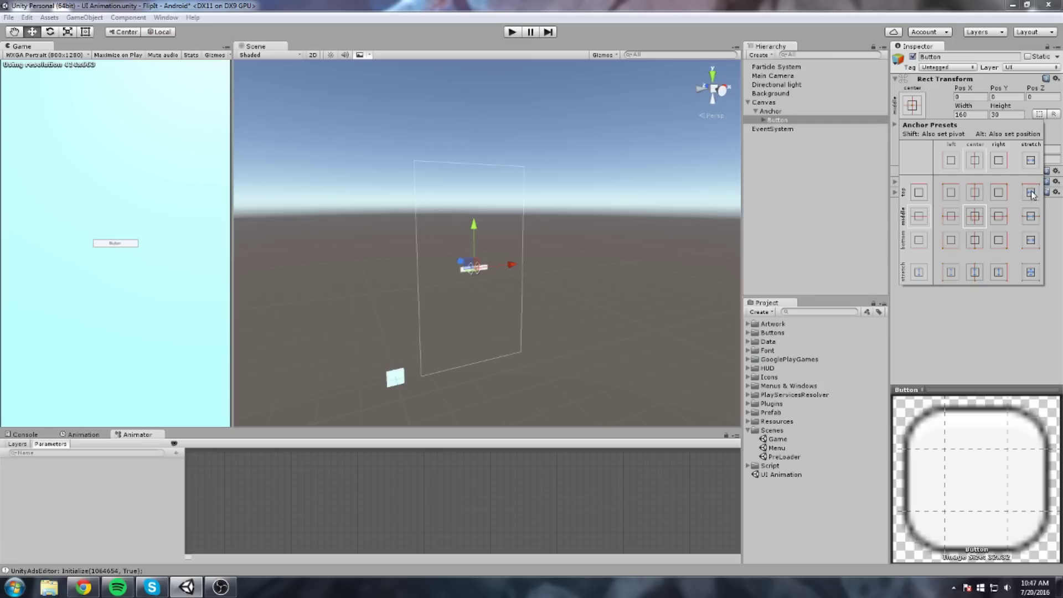
pyautogui.click(968, 97)
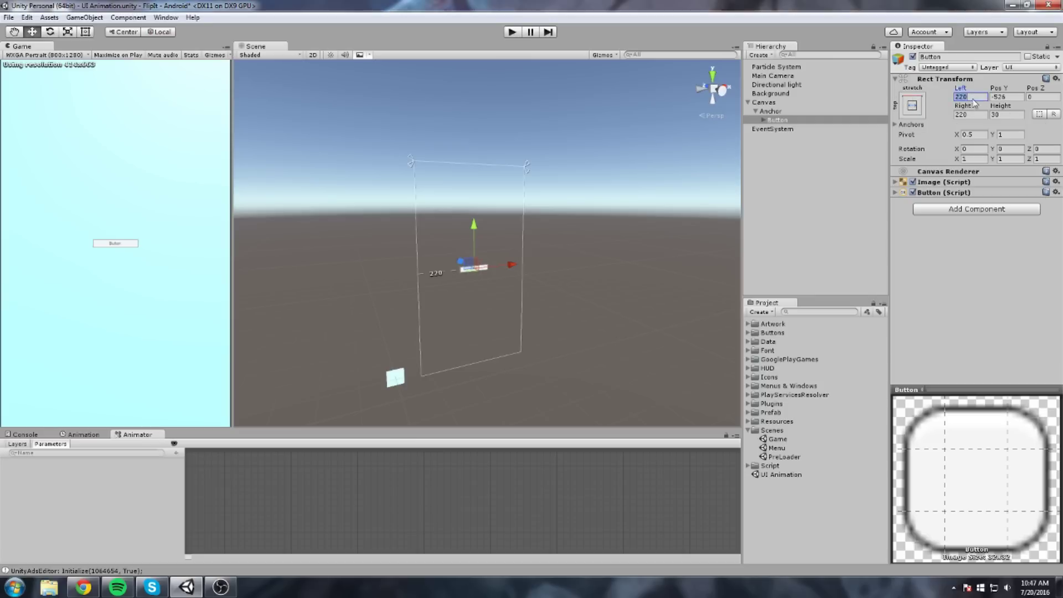
pyautogui.write('10')
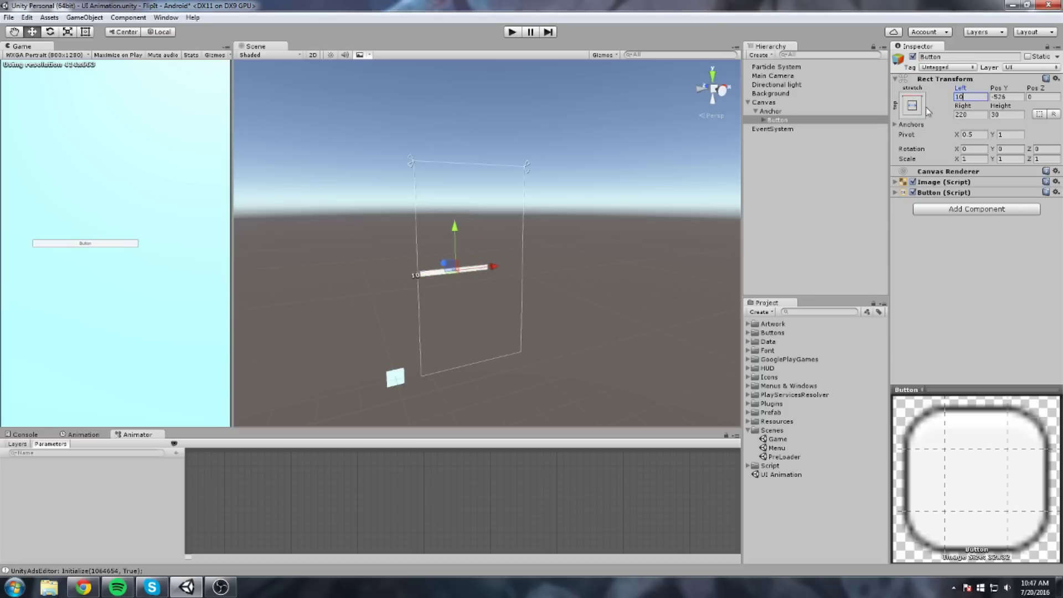
pyautogui.press('BackSpace')
pyautogui.press('BackSpace')
pyautogui.write('50')
pyautogui.press('Tab')
pyautogui.press('Tab')
pyautogui.press('Tab')
pyautogui.write('50')
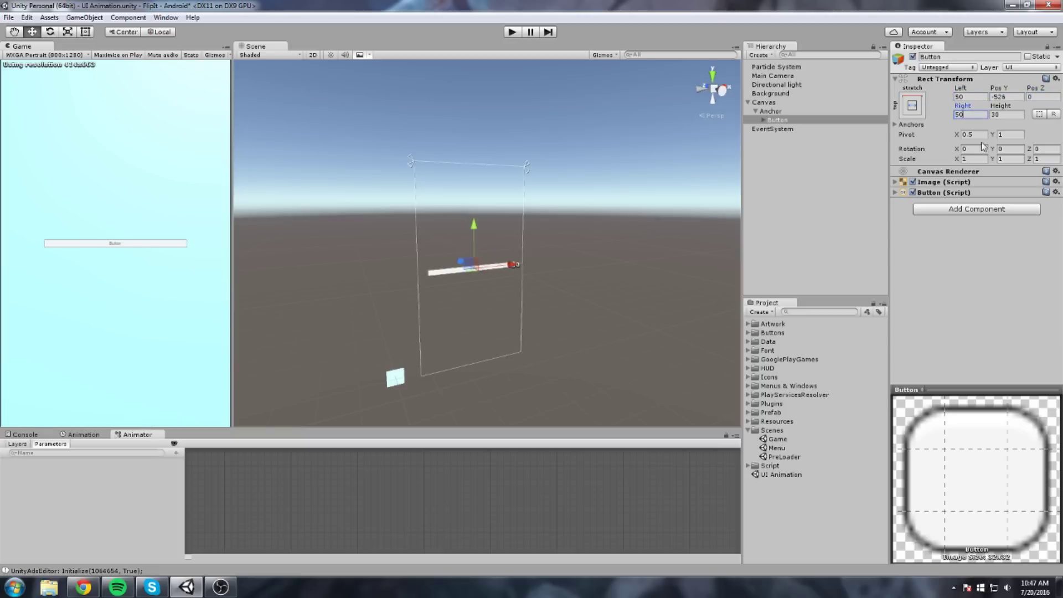
pyautogui.write('0')
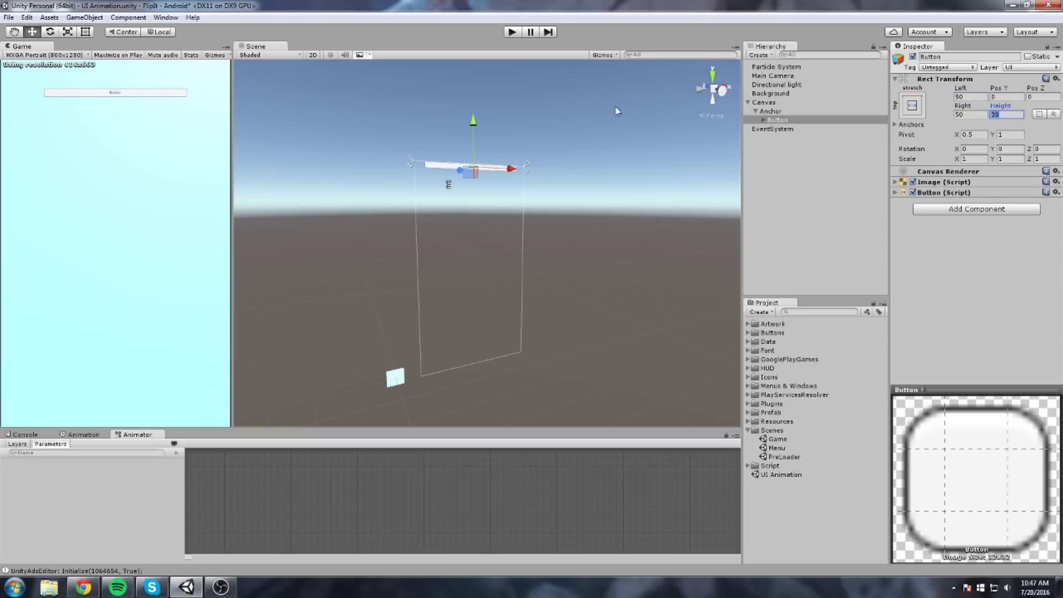
# Step: Set the Button's height to 100
pyautogui.write('f')
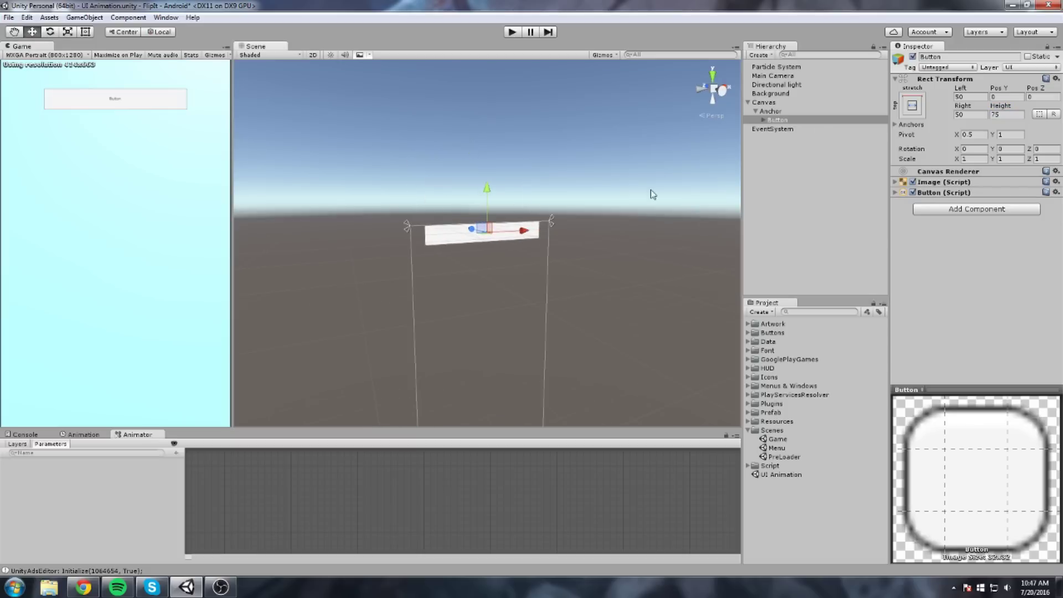
pyautogui.write('100')
pyautogui.press('Return')
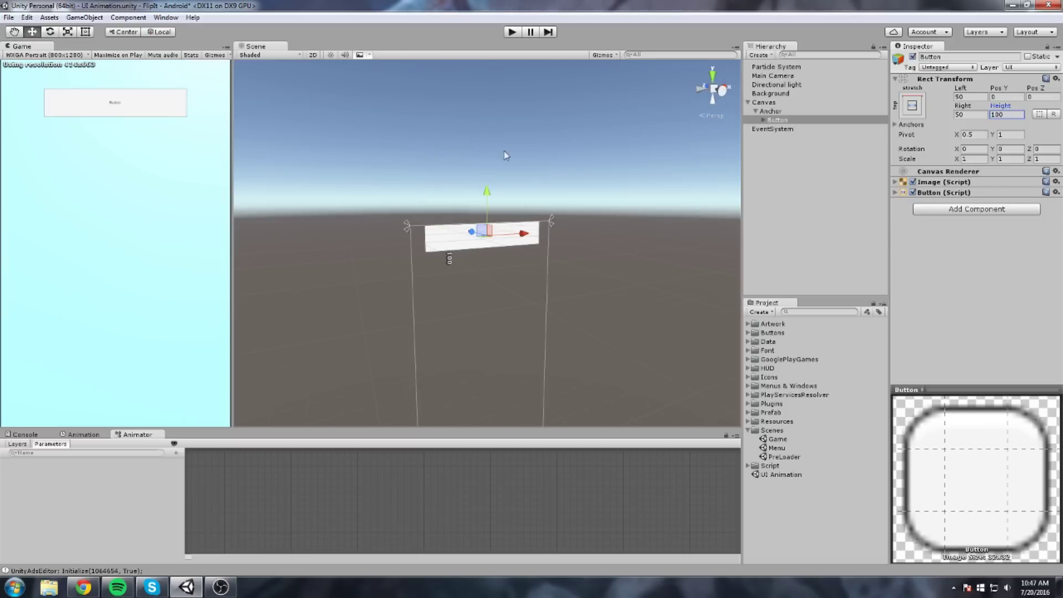
# Step: Delete the text child object of the Button
pyautogui.scroll(3, 497, 305)
pyautogui.moveTo(497, 305); pyautogui.dragTo(519, 249, button='middle')
pyautogui.click(762, 120)
pyautogui.click(775, 128)
pyautogui.press('Delete')
# Step: Assign the Button_Main_Hover sprite as the source image of the Button's Image component
pyautogui.click(785, 121)
pyautogui.moveTo(540, 178); pyautogui.dragTo(607, 203, button='middle')
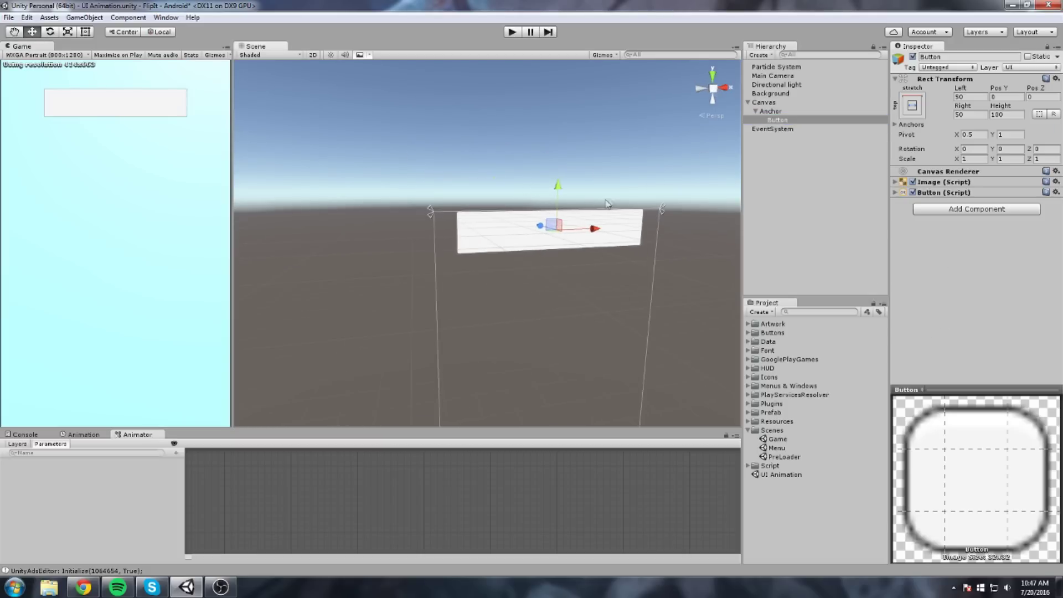
pyautogui.click(981, 182)
pyautogui.click(1057, 191)
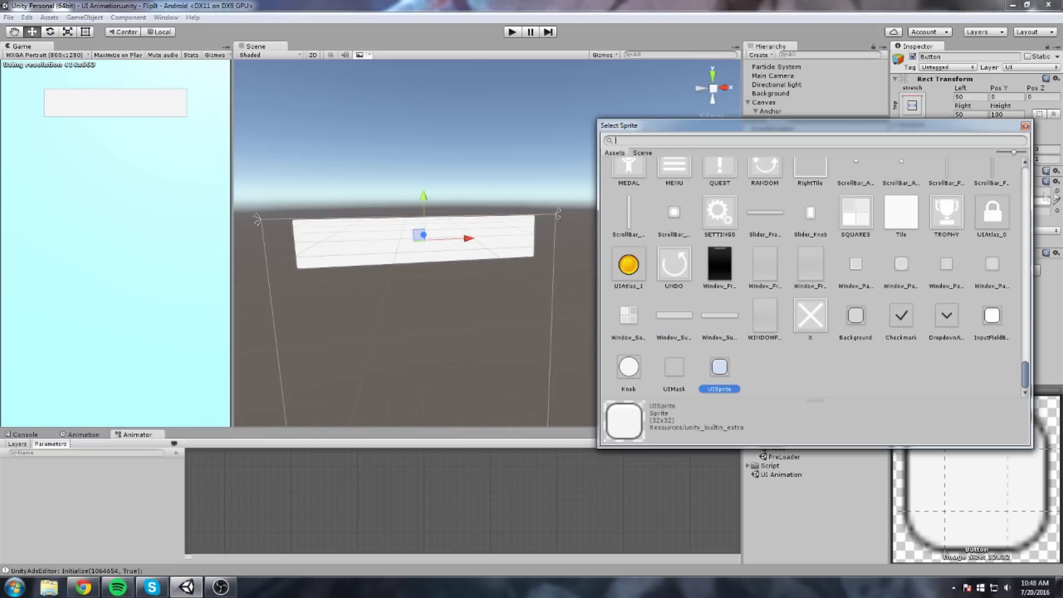
pyautogui.scroll(5, 1016, 299)
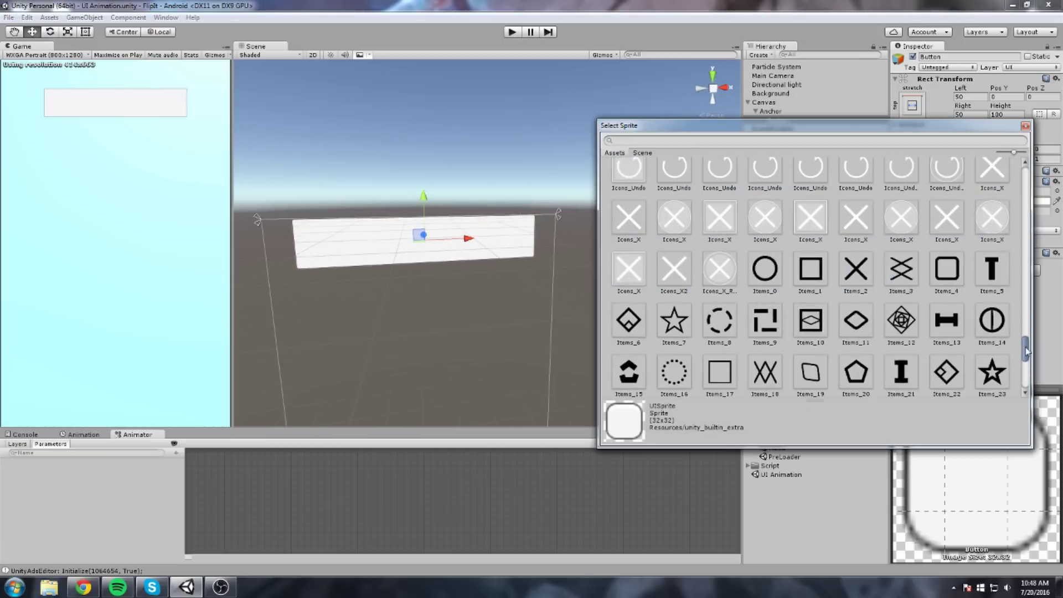
pyautogui.moveTo(1025, 351); pyautogui.dragTo(1026, 180)
pyautogui.click(764, 182)
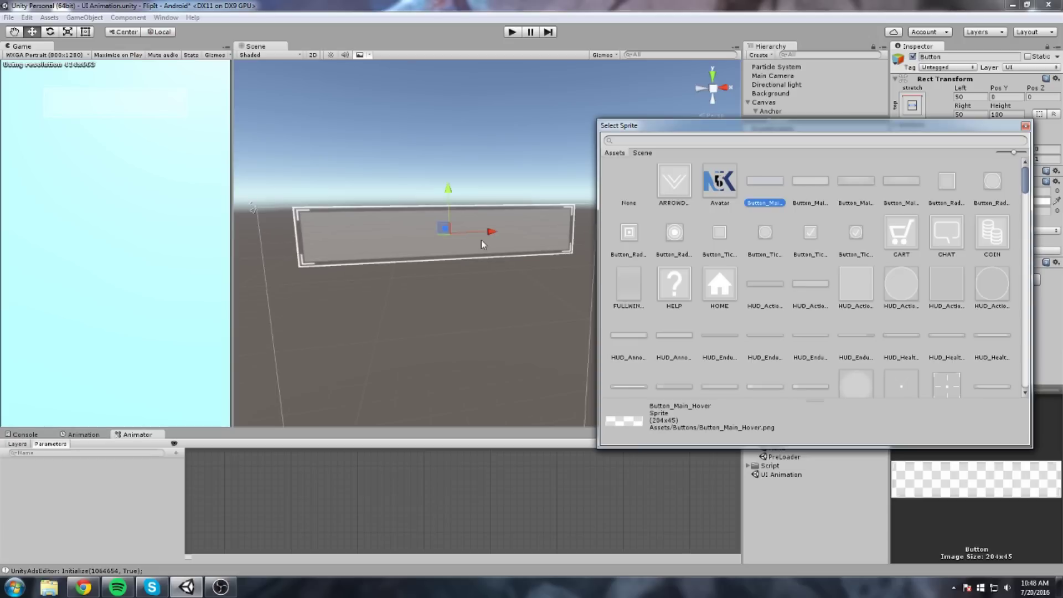
# Step: Set the color of the Button's Image component to dark grey, hex 4C4C4CFF
pyautogui.click(1026, 127)
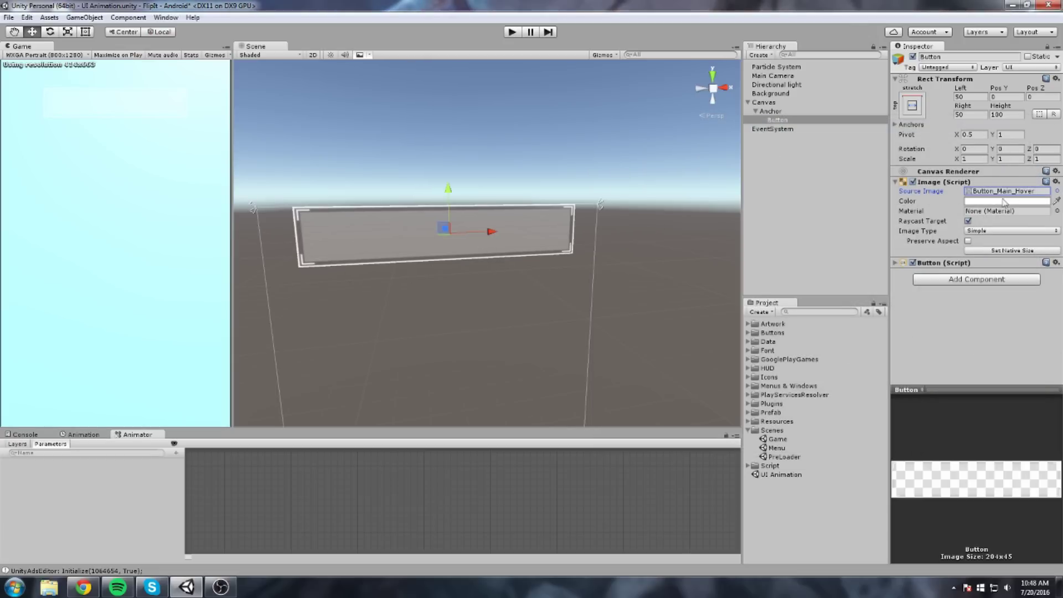
pyautogui.click(999, 202)
pyautogui.moveTo(65, 99); pyautogui.dragTo(23, 104)
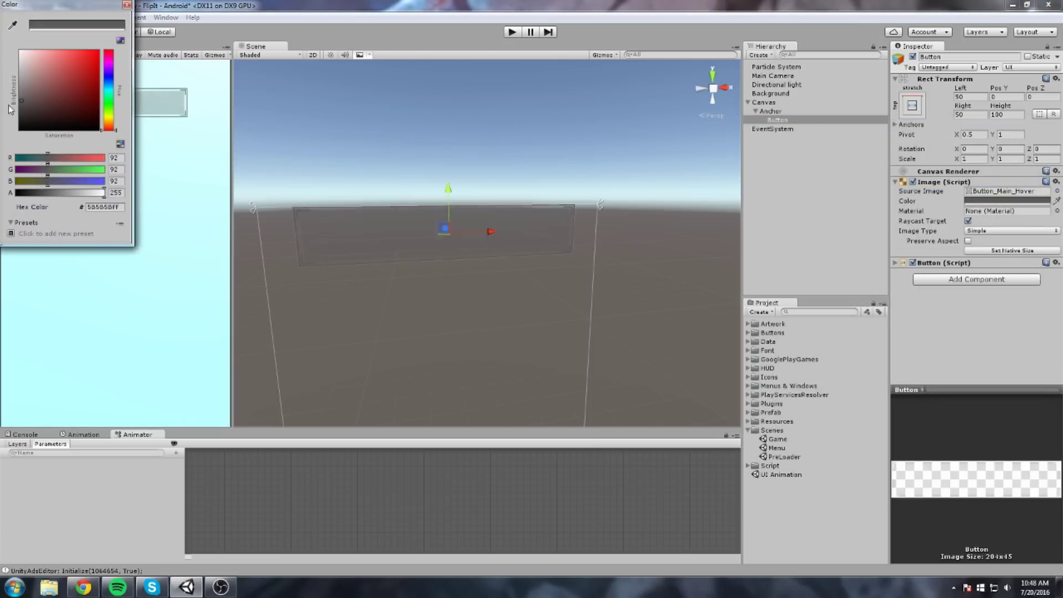
pyautogui.moveTo(77, 5); pyautogui.dragTo(547, 122)
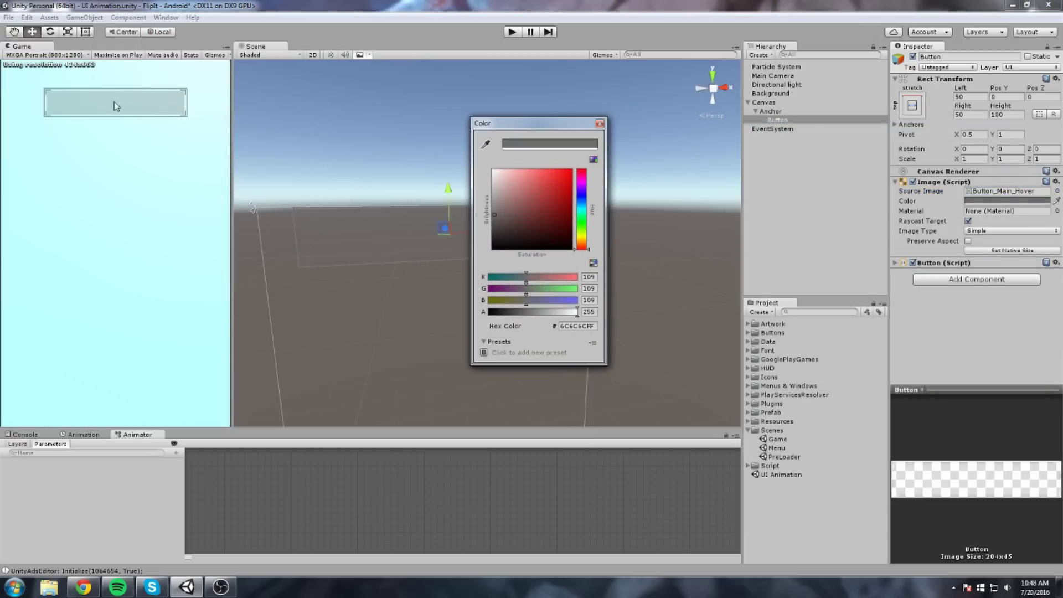
pyautogui.moveTo(547, 238); pyautogui.dragTo(449, 266)
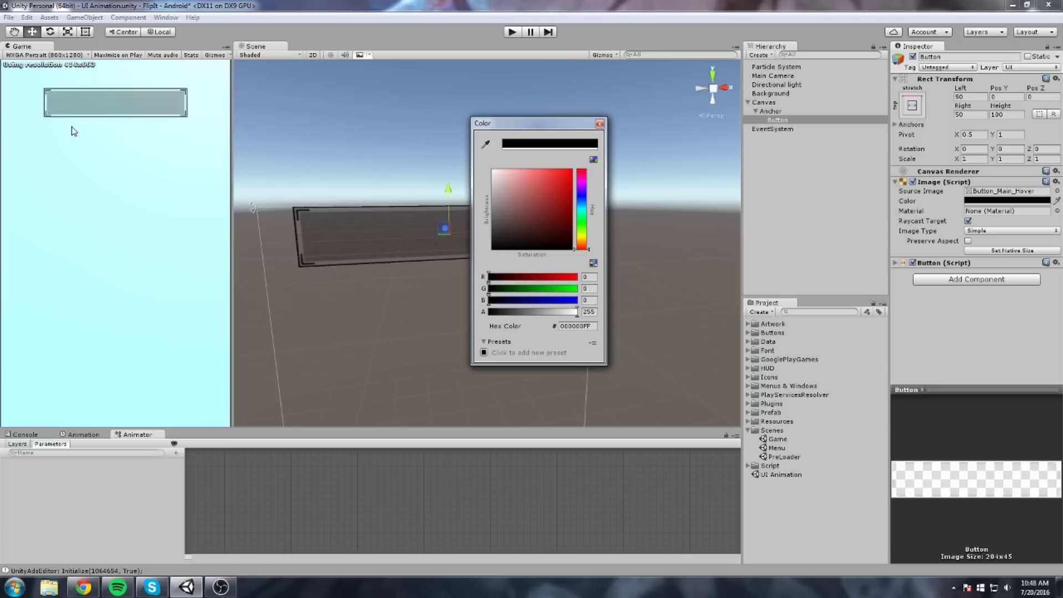
pyautogui.moveTo(534, 228); pyautogui.dragTo(494, 224)
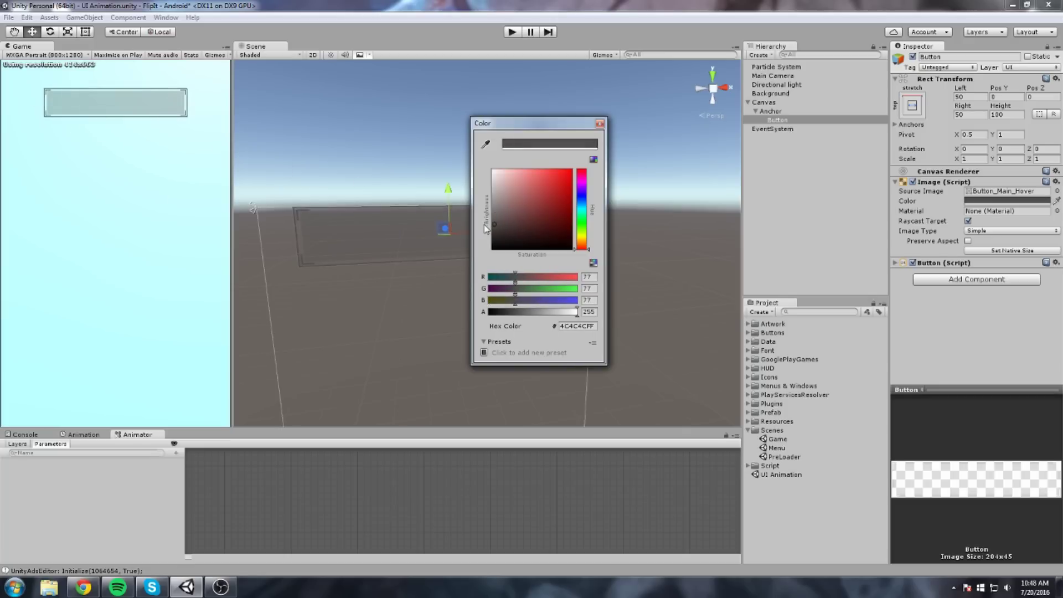
pyautogui.click(599, 123)
# Step: Anchor the Button to middle-stretch, also setting its pivot and position, so that it sits in the middle of its parent
pyautogui.press('f')
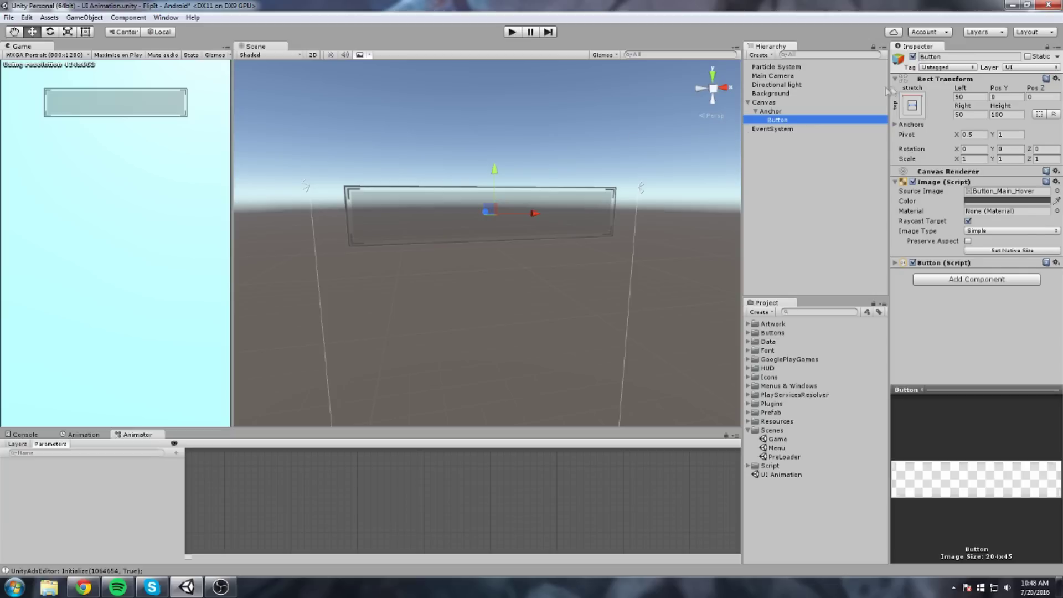
pyautogui.click(912, 105)
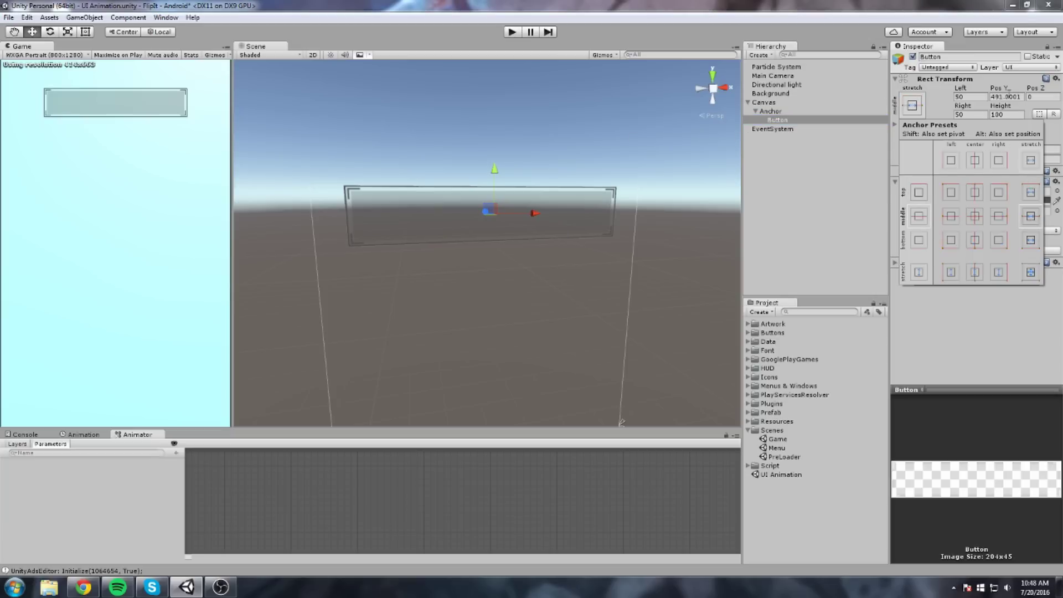
pyautogui.keyDown('alt'); pyautogui.click(1029, 215); pyautogui.keyUp('alt')
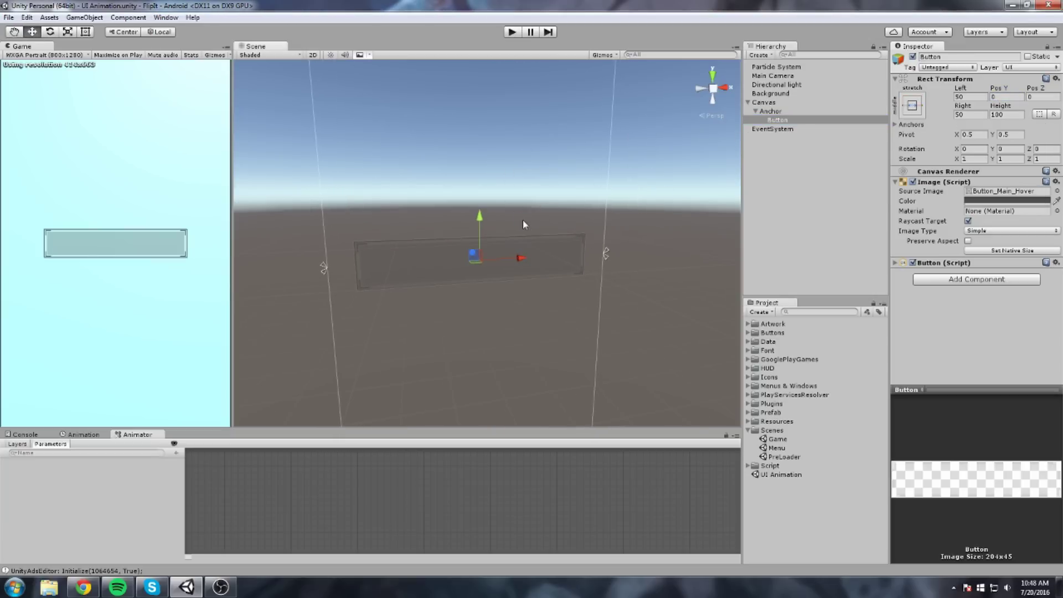
# Step: Examine the Animation and Animator views and the list of windows from which they can be opened
pyautogui.click(97, 435)
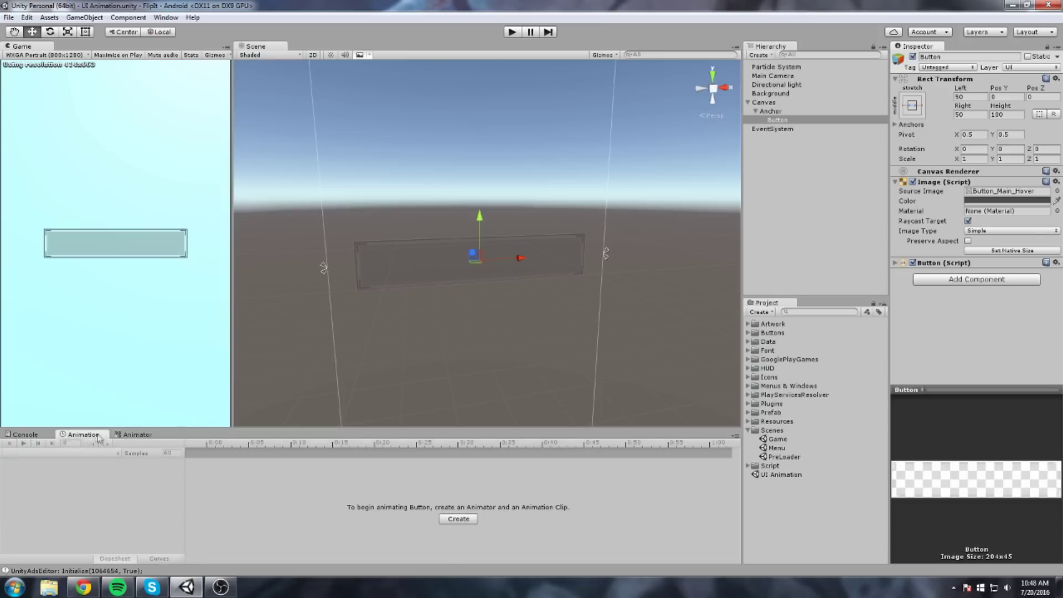
pyautogui.click(140, 438)
pyautogui.moveTo(153, 428); pyautogui.dragTo(138, 331)
pyautogui.click(84, 336)
pyautogui.click(91, 337)
pyautogui.click(123, 337)
pyautogui.click(160, 18)
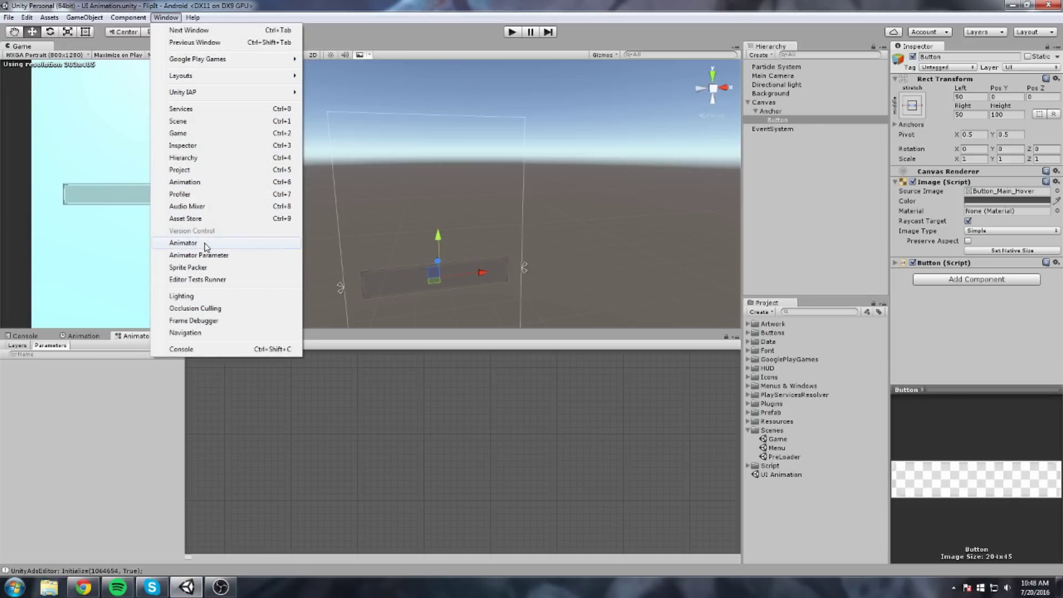
pyautogui.click(123, 394)
# Step: Show the Animation view for the Button and enlarge its docked area
pyautogui.moveTo(233, 331); pyautogui.dragTo(234, 384)
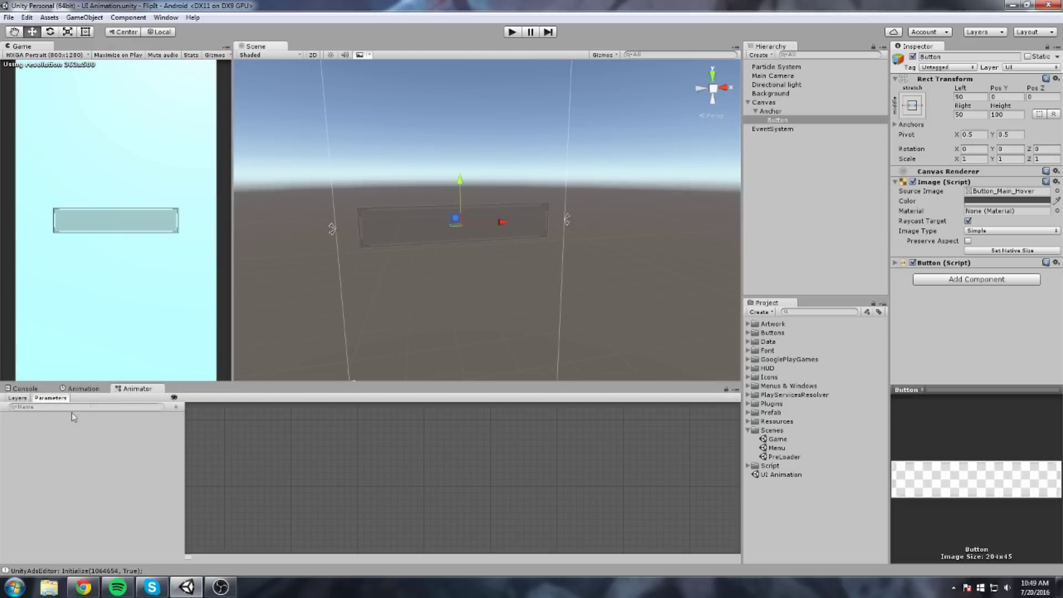
pyautogui.click(78, 389)
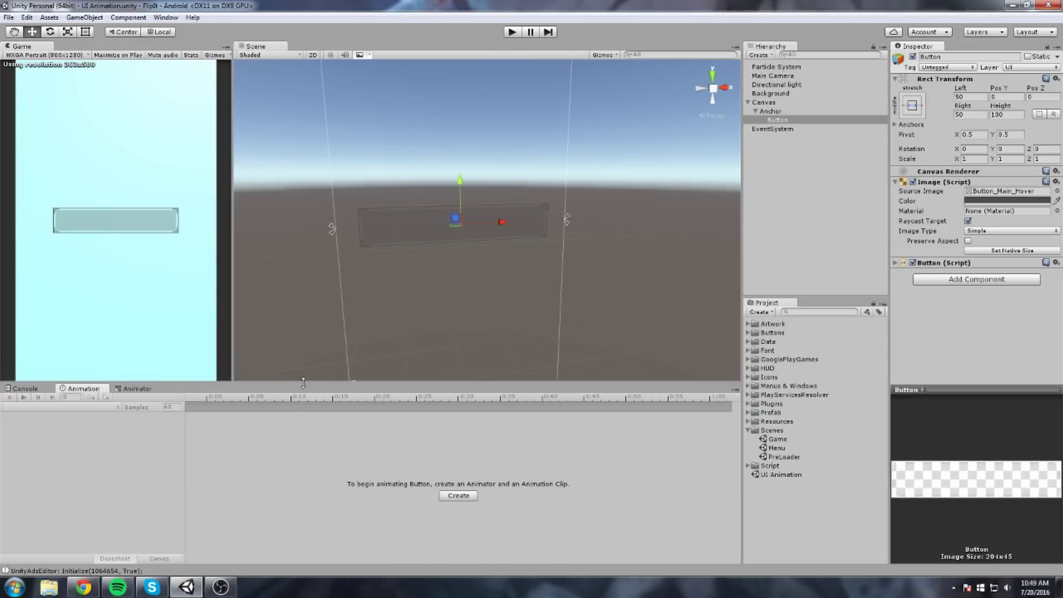
pyautogui.moveTo(309, 383); pyautogui.dragTo(328, 325)
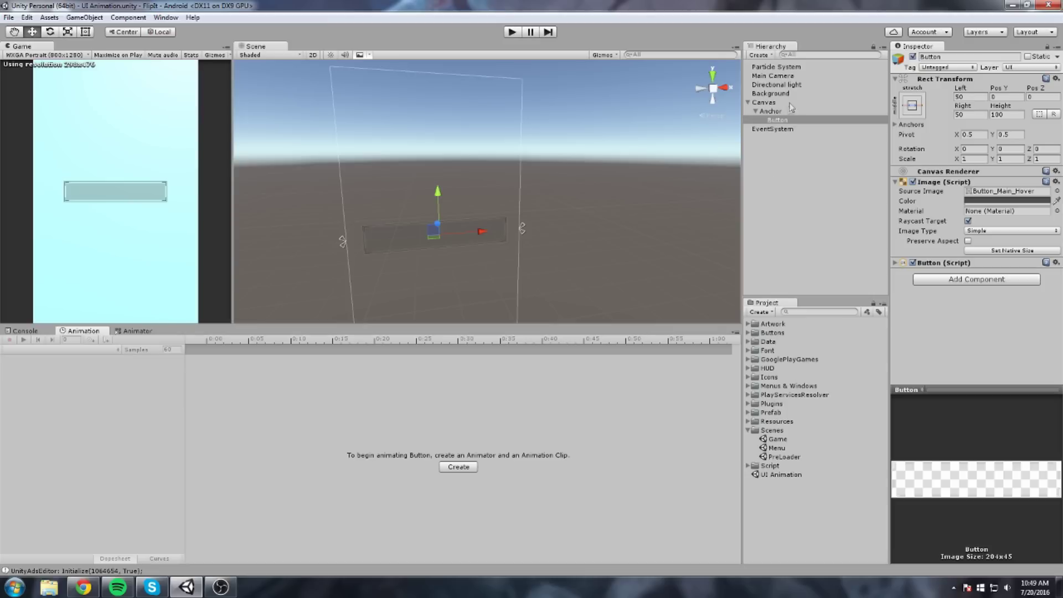
# Step: Create an Animator and a first animation clip for the Button, saved as Button_Idle in the Assets folder
pyautogui.click(458, 467)
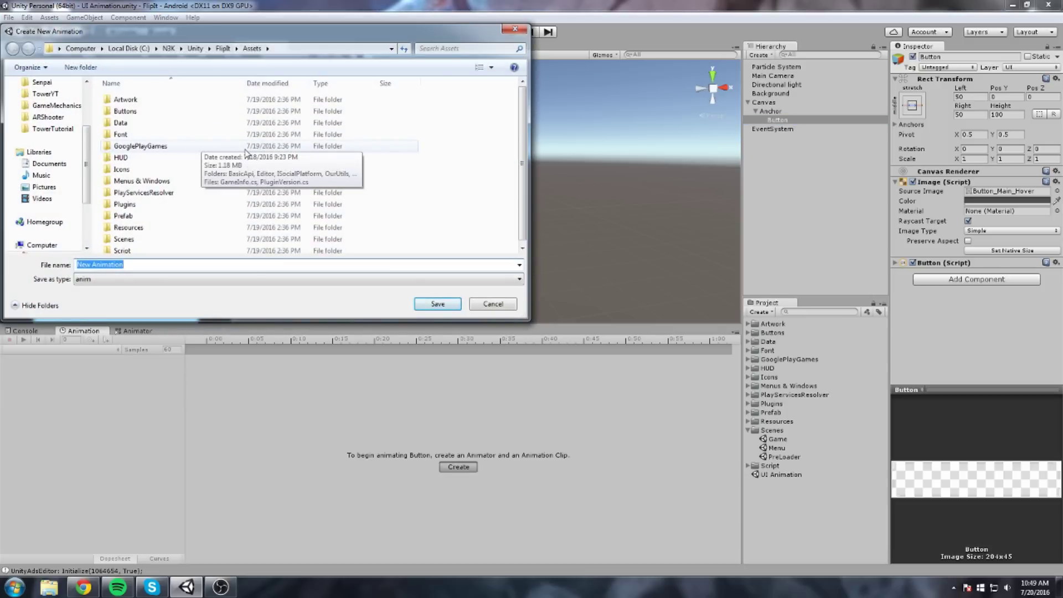
pyautogui.write('Button_')
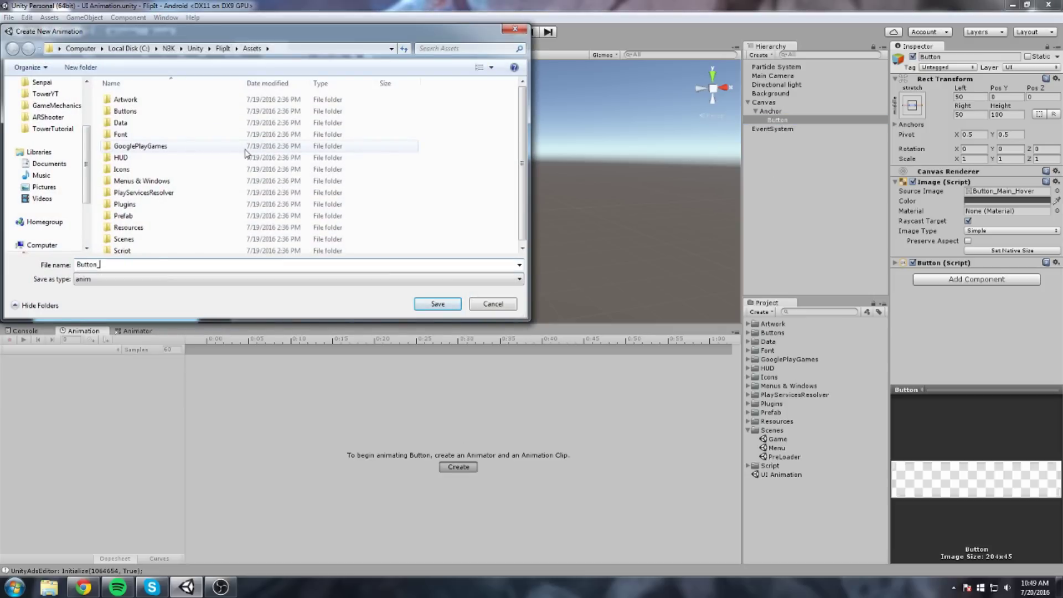
pyautogui.press('BackSpace')
pyautogui.press('BackSpace')
pyautogui.press('BackSpace')
pyautogui.press('BackSpace')
pyautogui.press('BackSpace')
pyautogui.press('BackSpace')
pyautogui.press('BackSpace')
pyautogui.write('Butto')
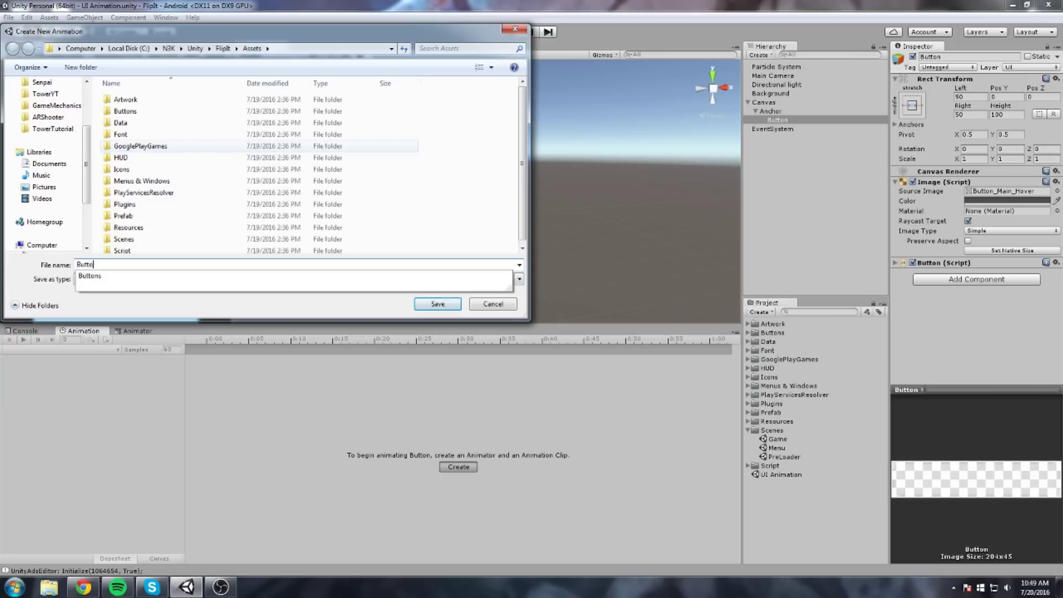
pyautogui.write('n_Idle')
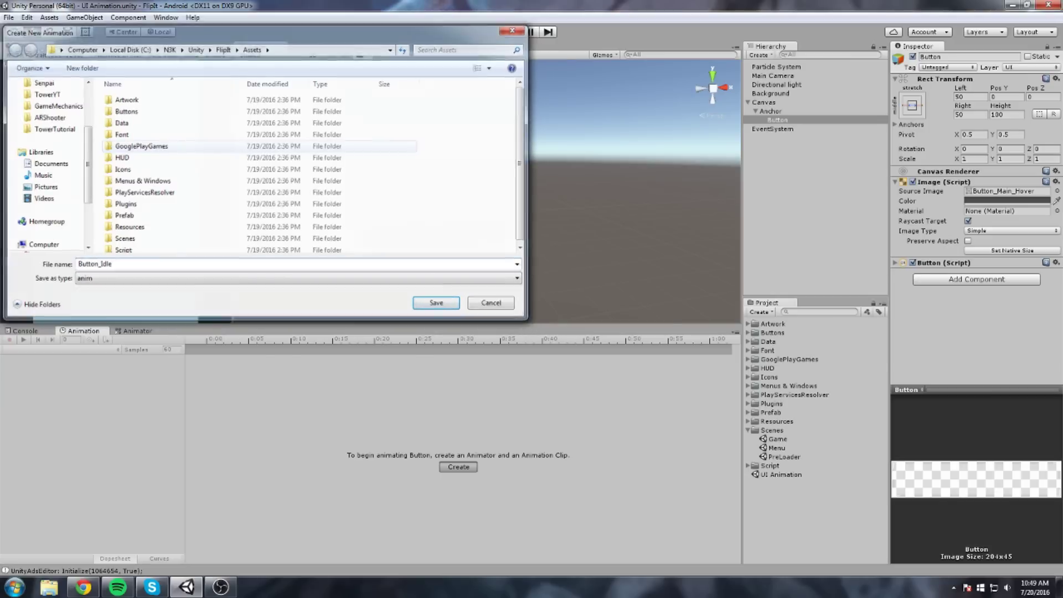
pyautogui.press('Return')
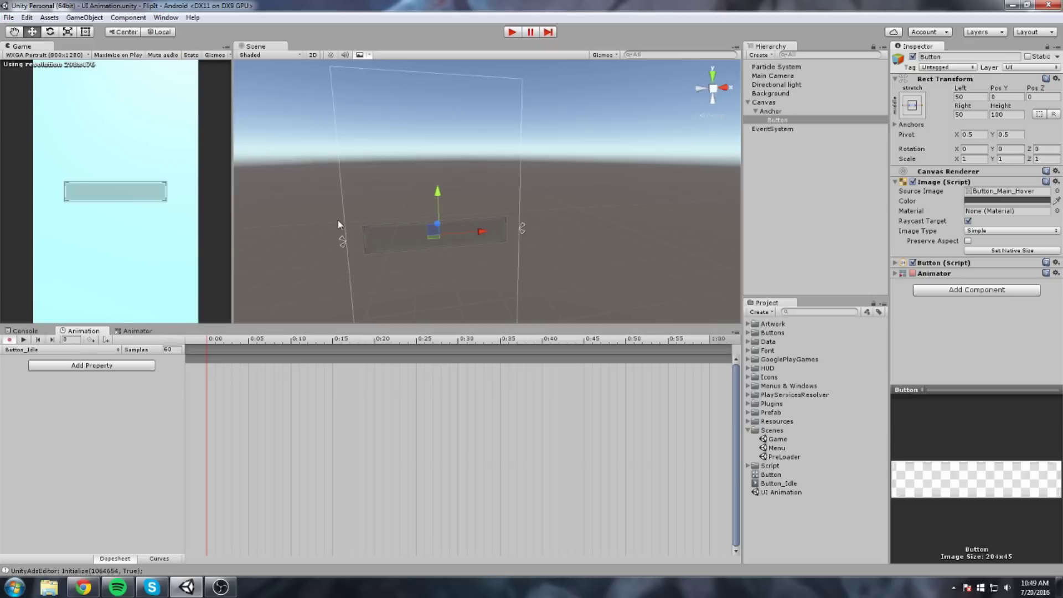
# Step: Create a second animation clip for the Button, saved as Button_Hightlight in the Assets folder
pyautogui.moveTo(363, 234); pyautogui.dragTo(426, 235, button='middle')
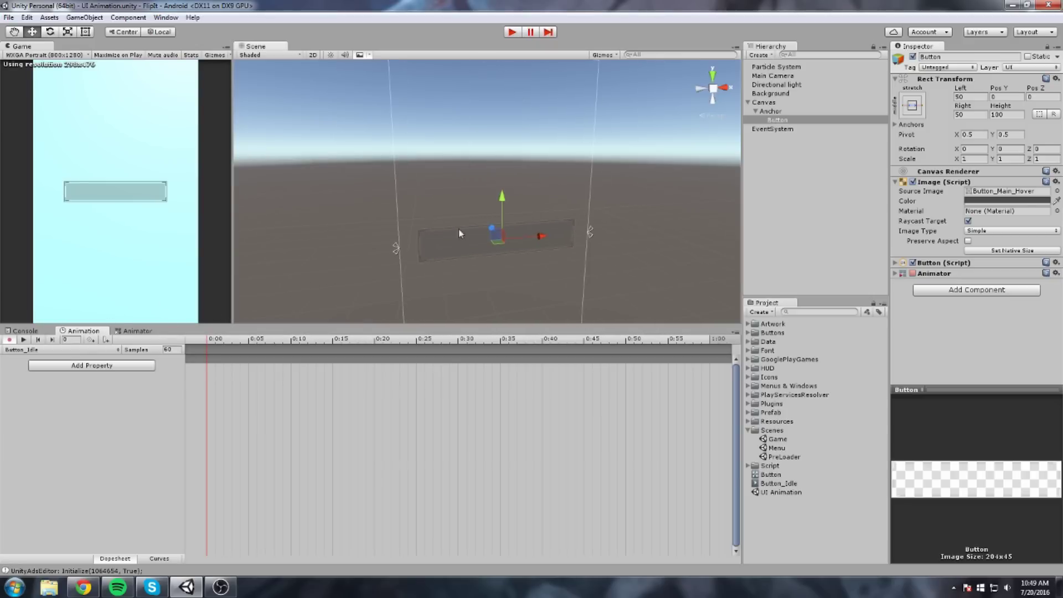
pyautogui.click(43, 350)
pyautogui.click(55, 374)
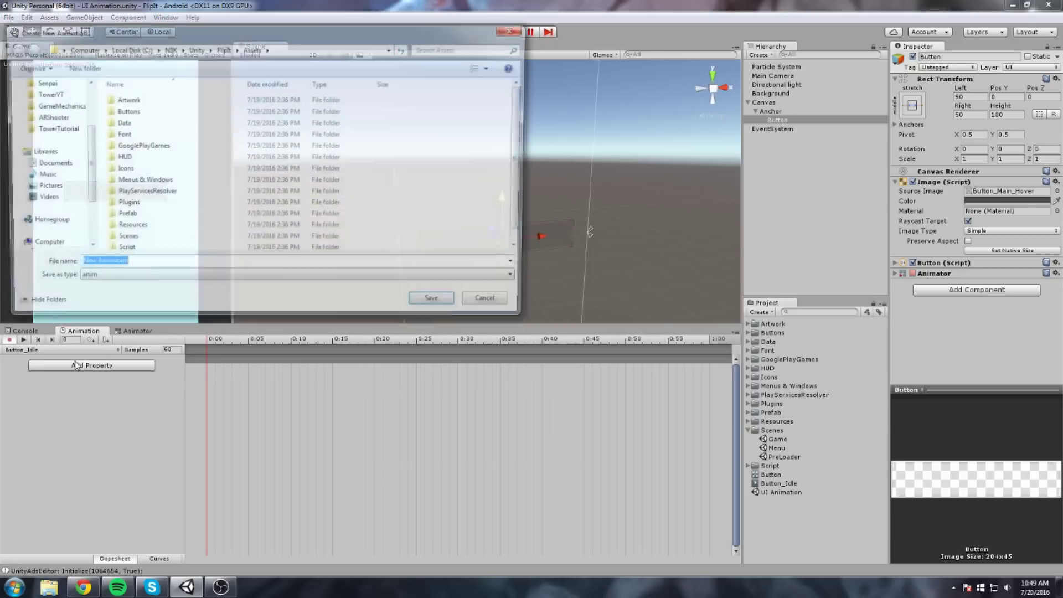
pyautogui.write('Butt')
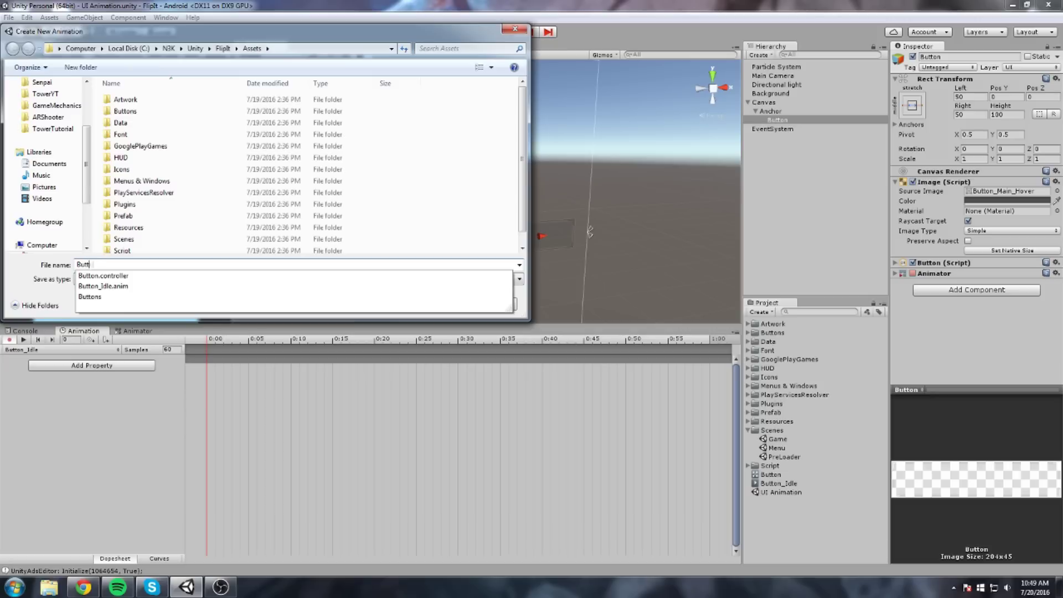
pyautogui.write('on_H')
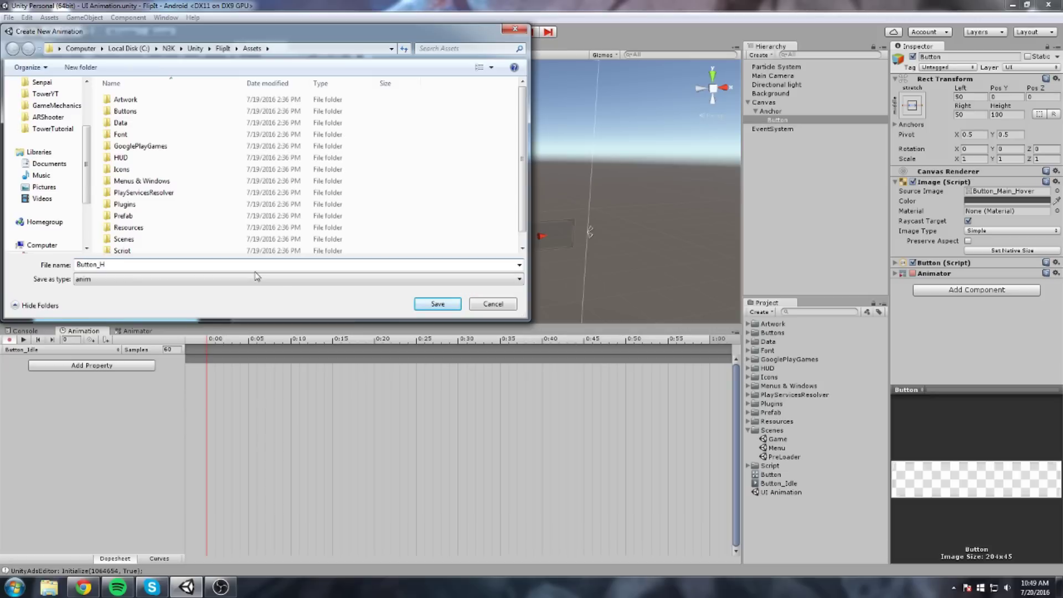
pyautogui.write('ightlight')
pyautogui.press('Return')
# Step: Create a third animation clip for the Button, saved as Button_Selected in the Assets folder
pyautogui.click(91, 350)
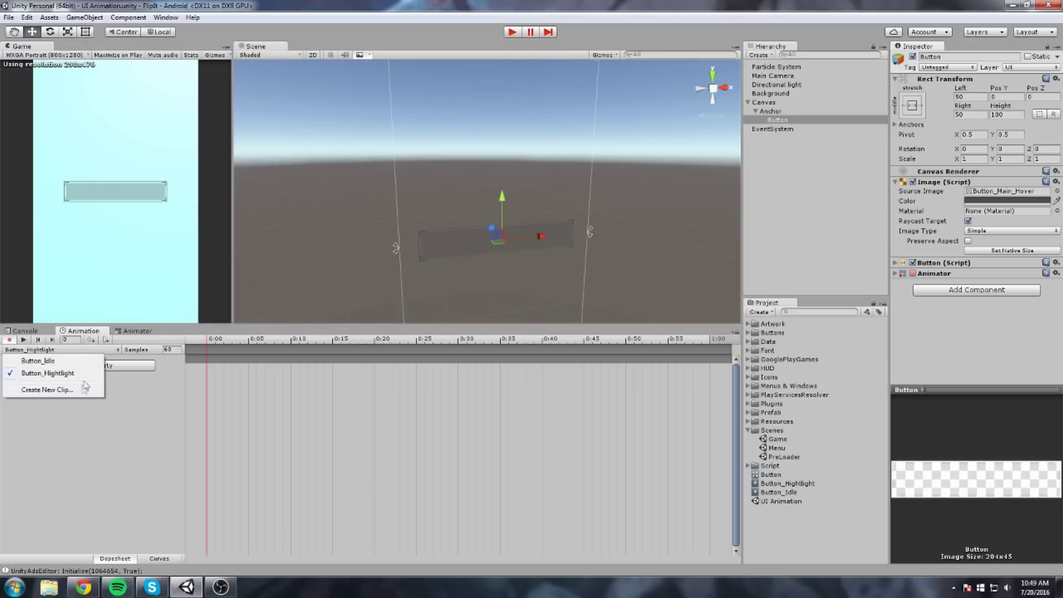
pyautogui.click(72, 389)
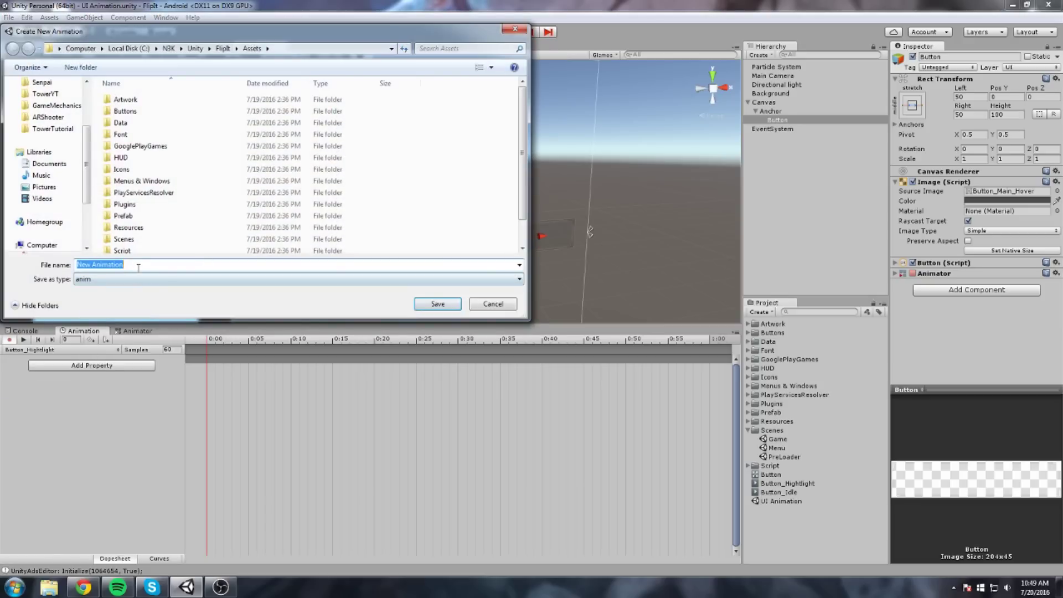
pyautogui.write('Button_')
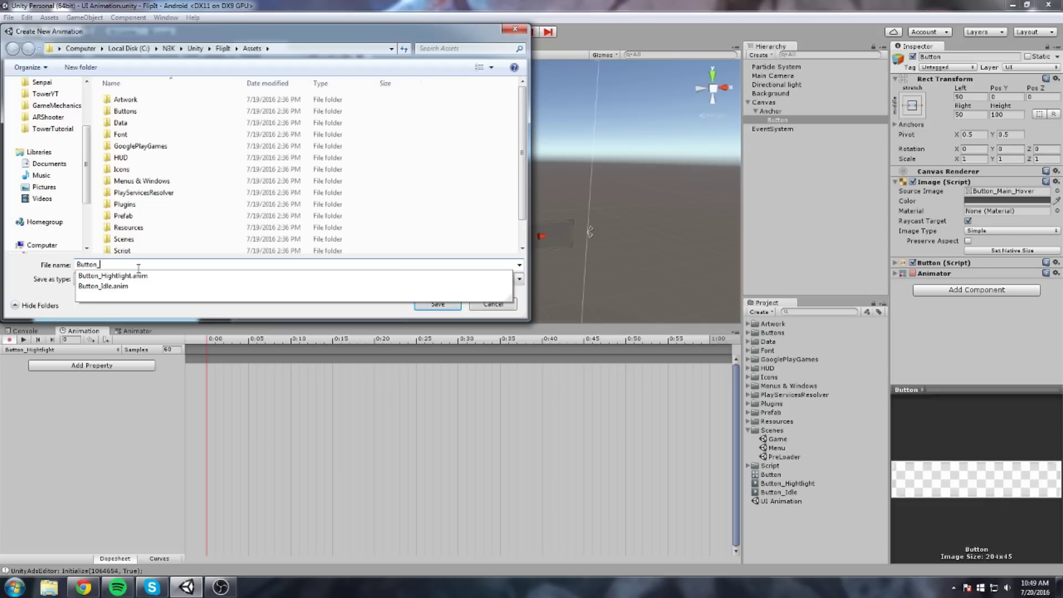
pyautogui.write('Selected')
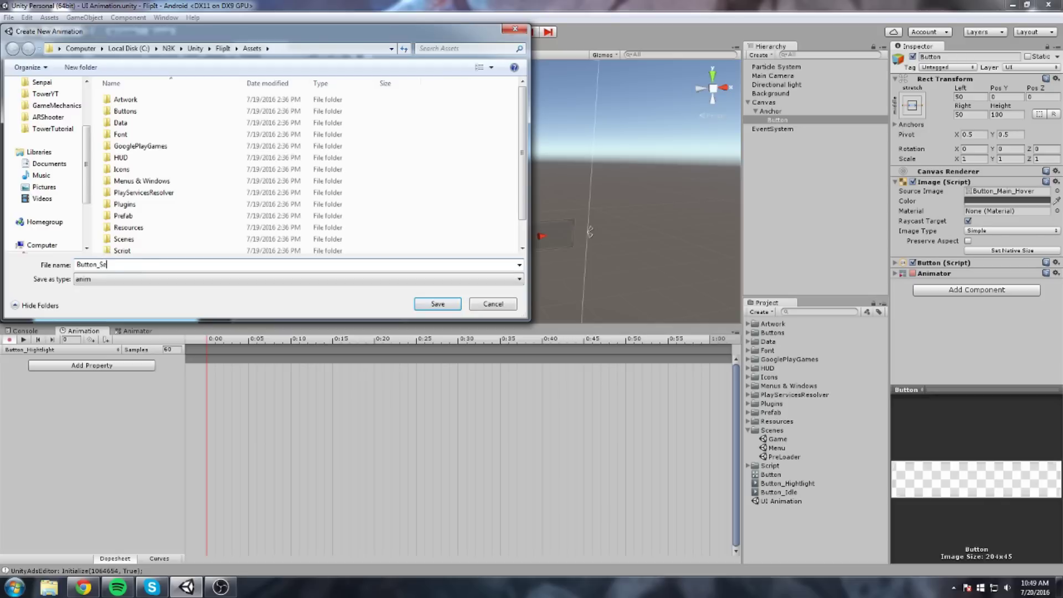
pyautogui.press('Return')
# Step: Create a fourth animation clip for the Button, saved as Button_Disabled in the Assets folder
pyautogui.moveTo(364, 285); pyautogui.dragTo(339, 272, button='middle')
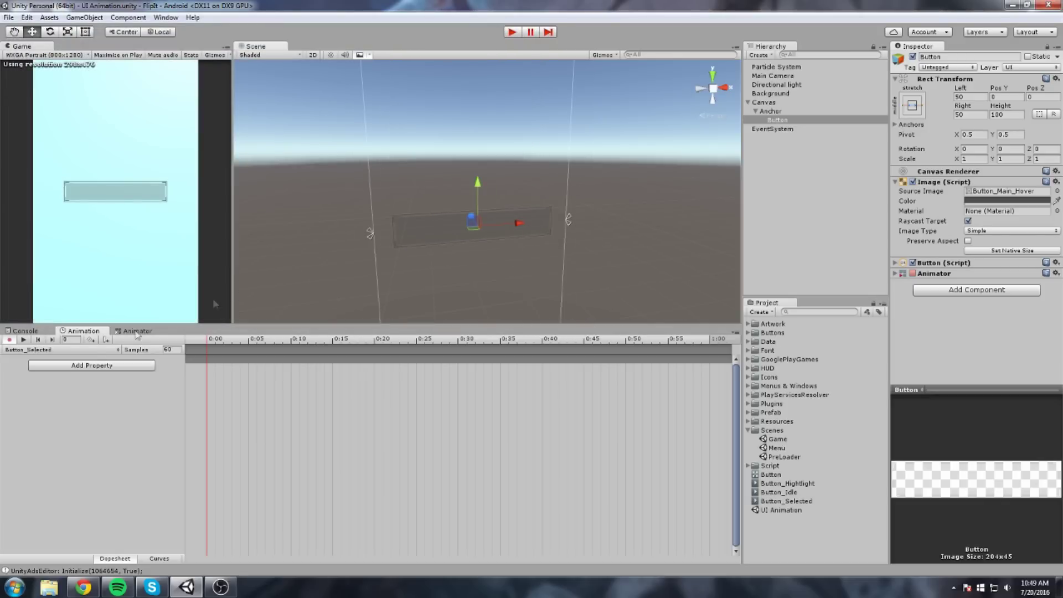
pyautogui.click(62, 349)
pyautogui.click(72, 403)
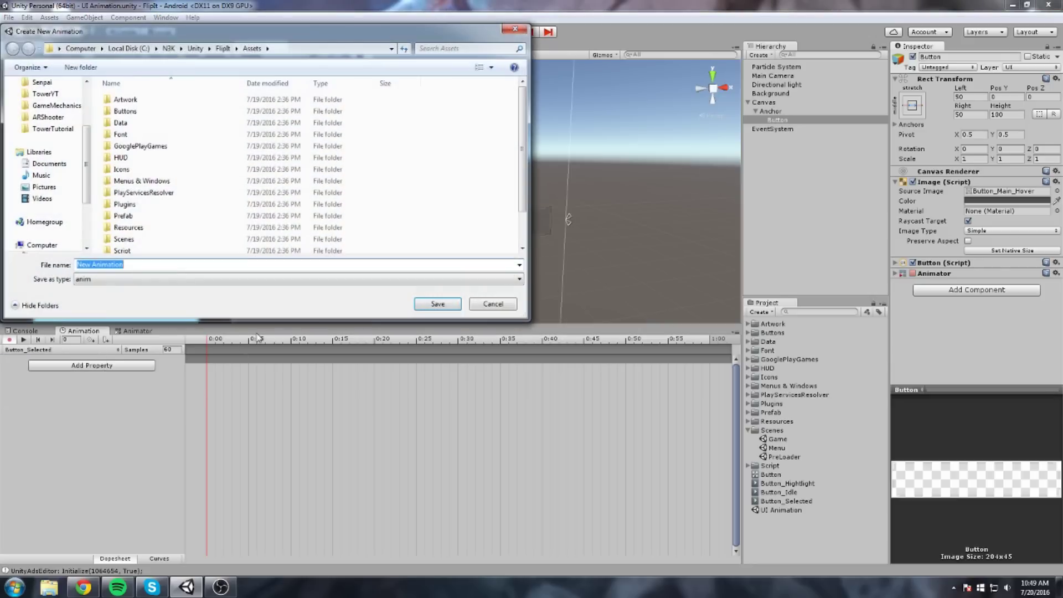
pyautogui.write('Button_')
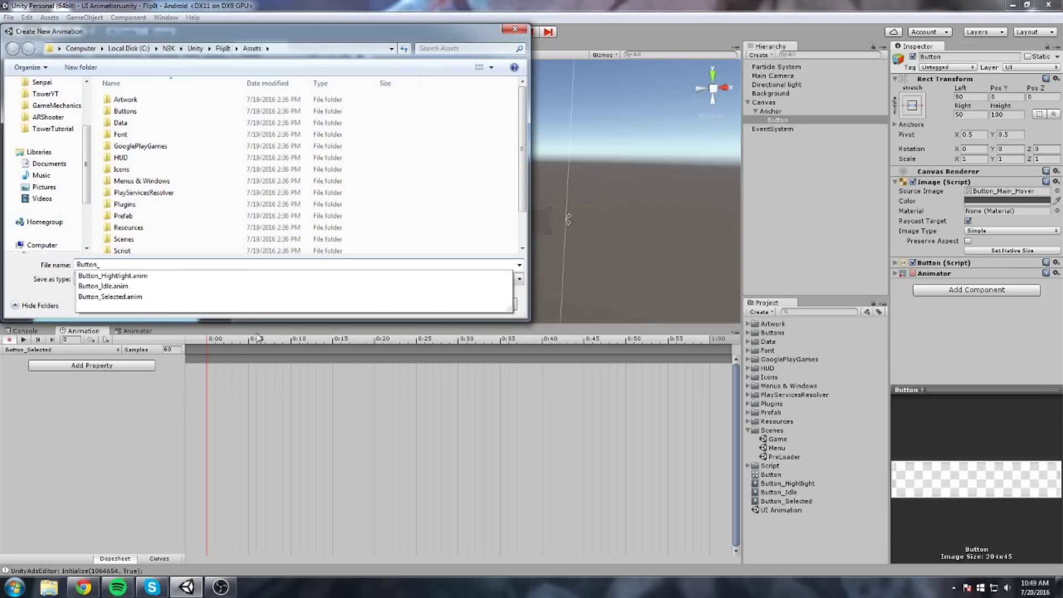
pyautogui.write('Disabel')
pyautogui.press('BackSpace')
pyautogui.press('BackSpace')
pyautogui.write('led')
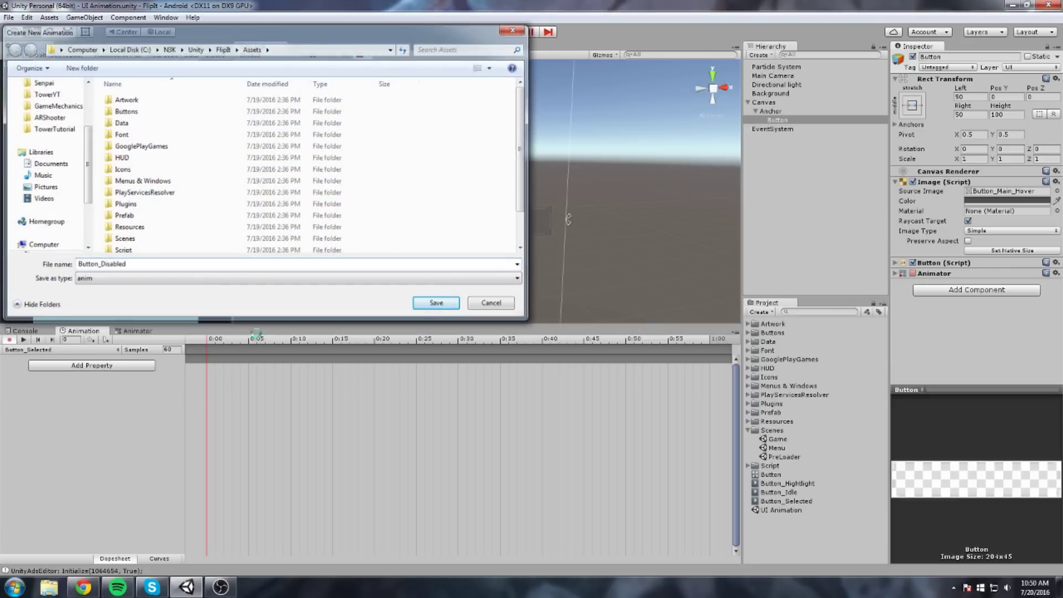
pyautogui.press('Return')
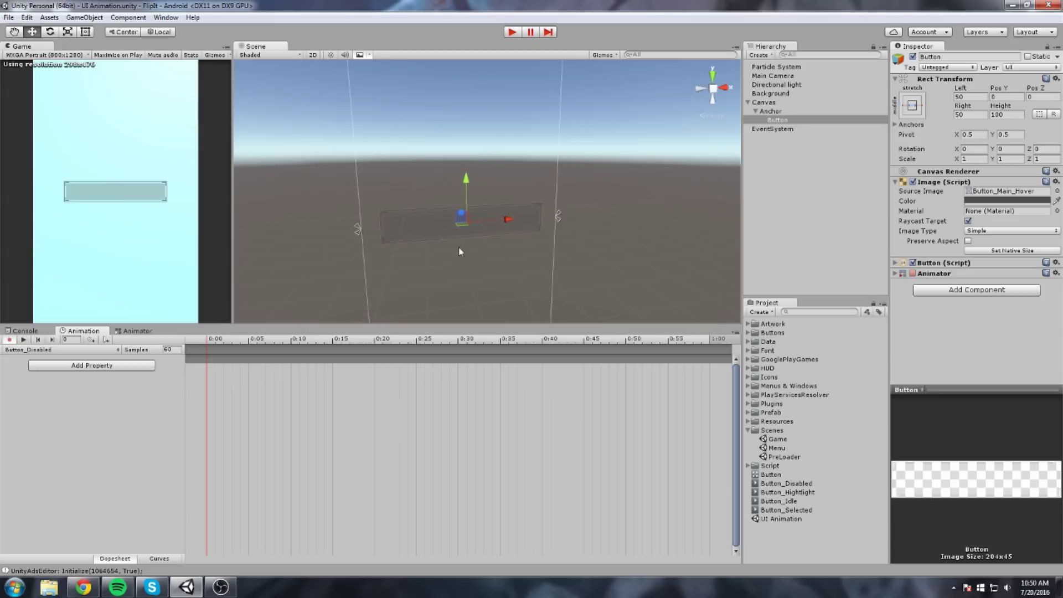
# Step: Switch the Animation view to the Button_Idle clip
pyautogui.click(61, 349)
pyautogui.click(38, 361)
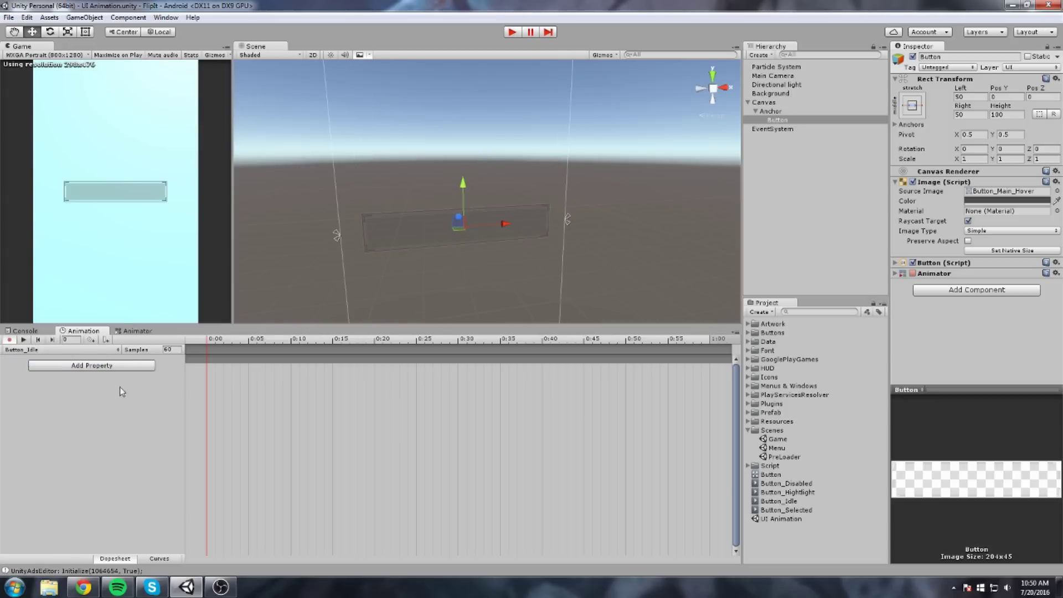
pyautogui.click(77, 348)
pyautogui.click(39, 360)
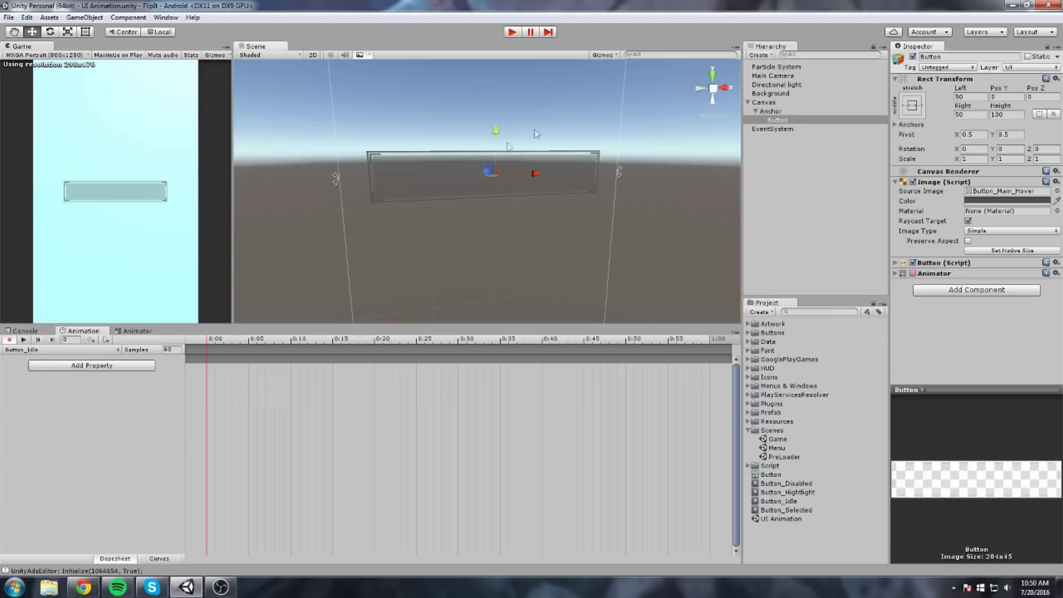
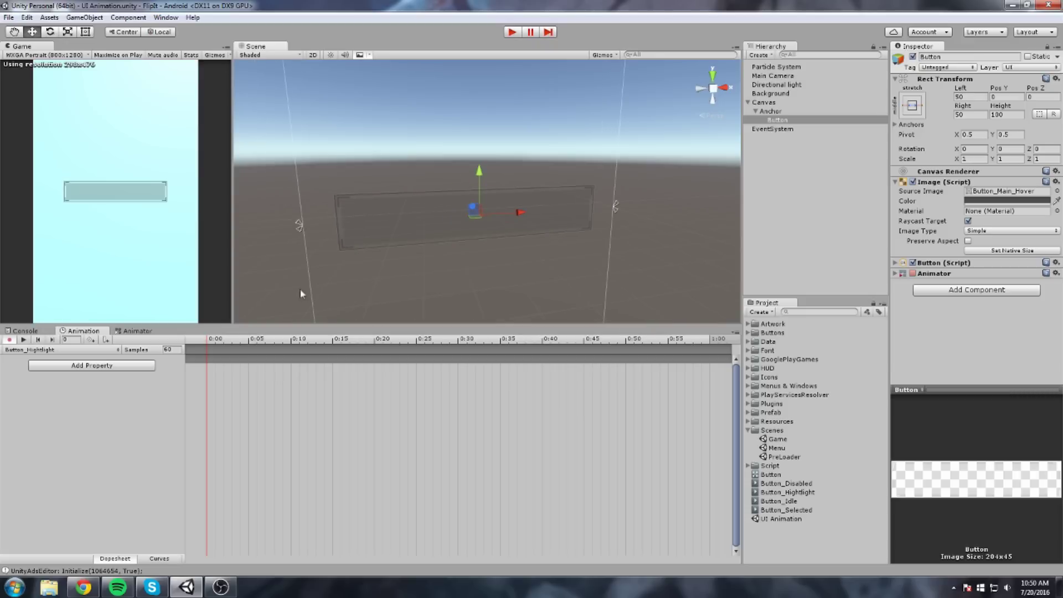
pyautogui.moveTo(479, 222); pyautogui.dragTo(496, 223, button='middle')
pyautogui.moveTo(496, 224); pyautogui.dragTo(519, 221, button='right')
pyautogui.scroll(1, 519, 222)
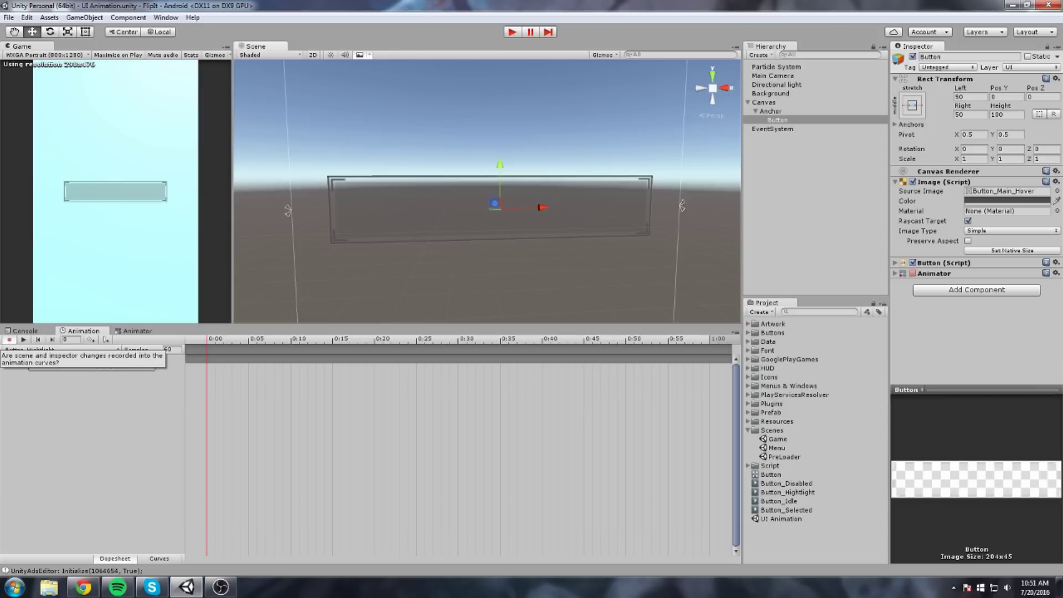
# Step: Key the Button's X scale to 1.2 at frame 0 of the Button_Hightlight clip
pyautogui.click(973, 159)
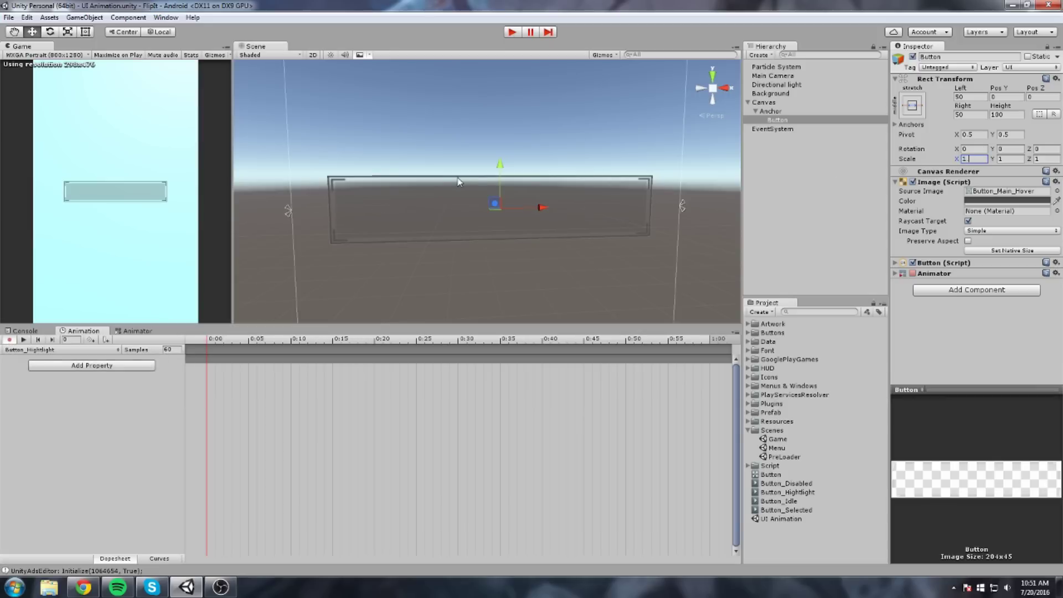
pyautogui.write('1.2')
pyautogui.press('Return')
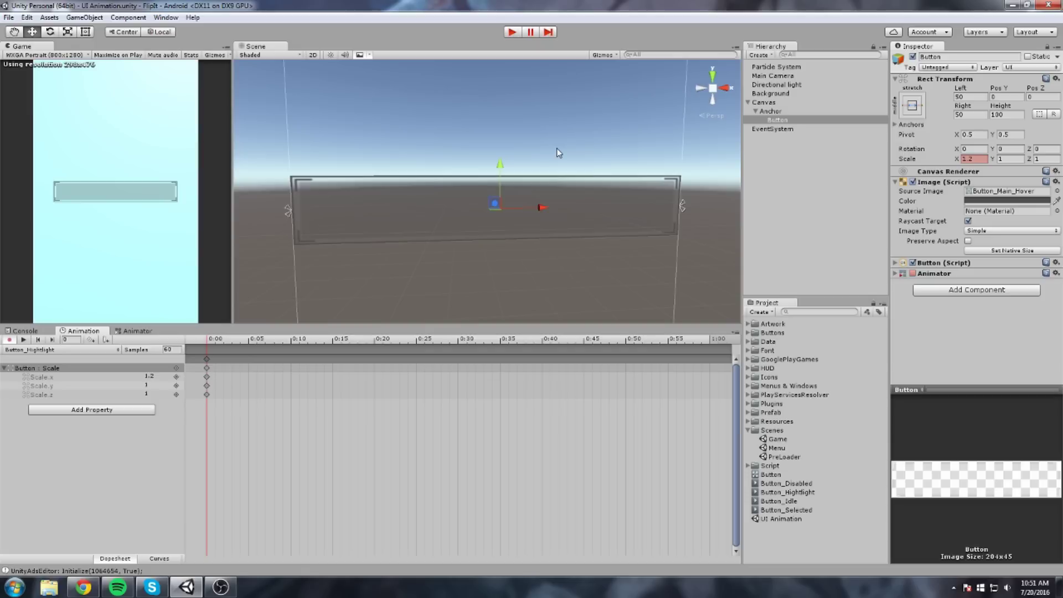
# Step: Key the Button image's color to black at frame 0 of Button_Hightlight and expand its color channels in the dopesheet
pyautogui.click(997, 202)
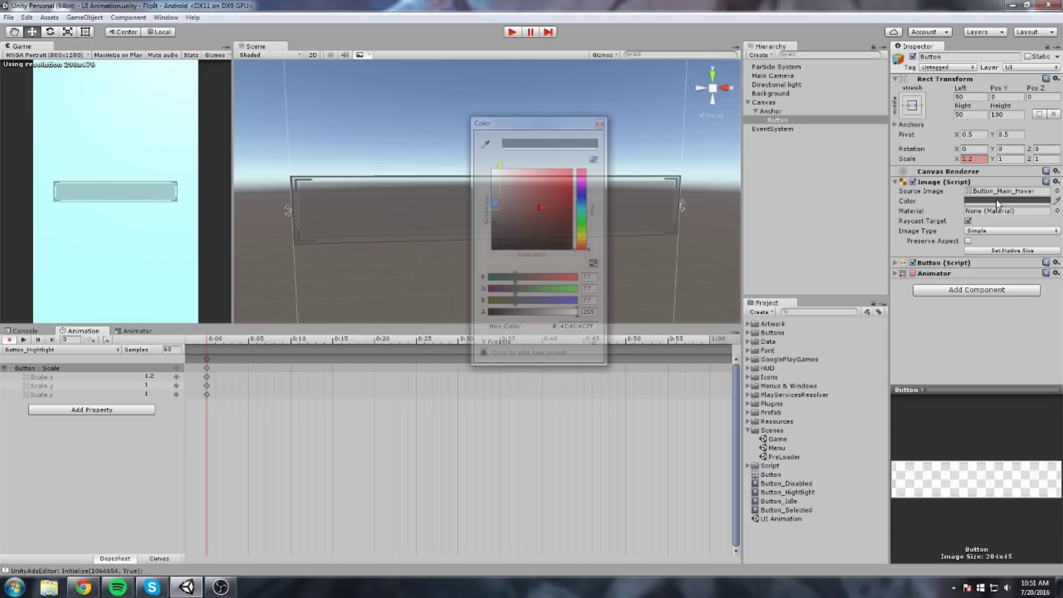
pyautogui.moveTo(498, 230); pyautogui.dragTo(486, 255)
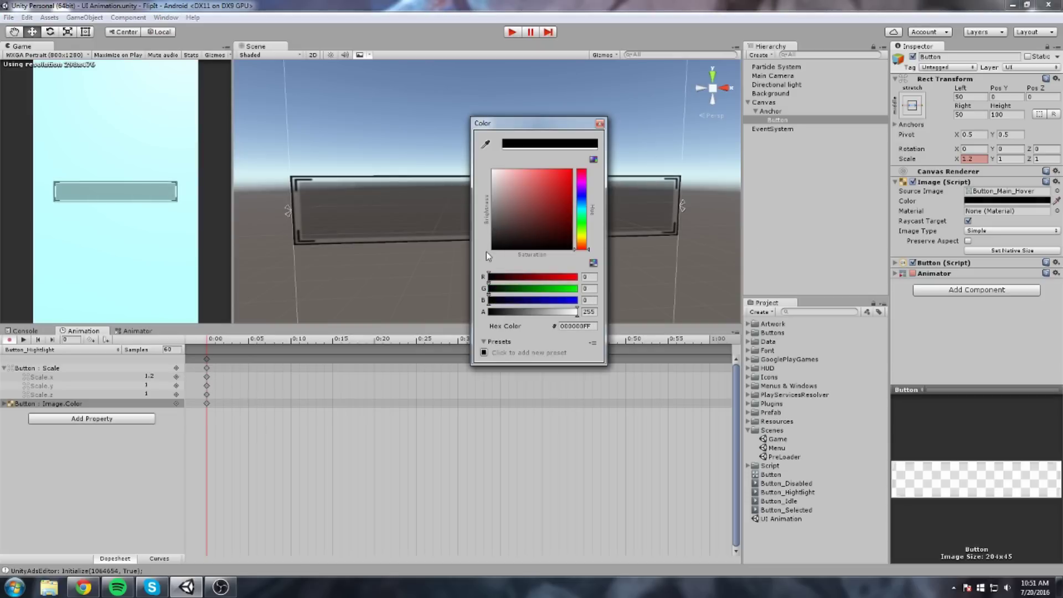
pyautogui.click(600, 123)
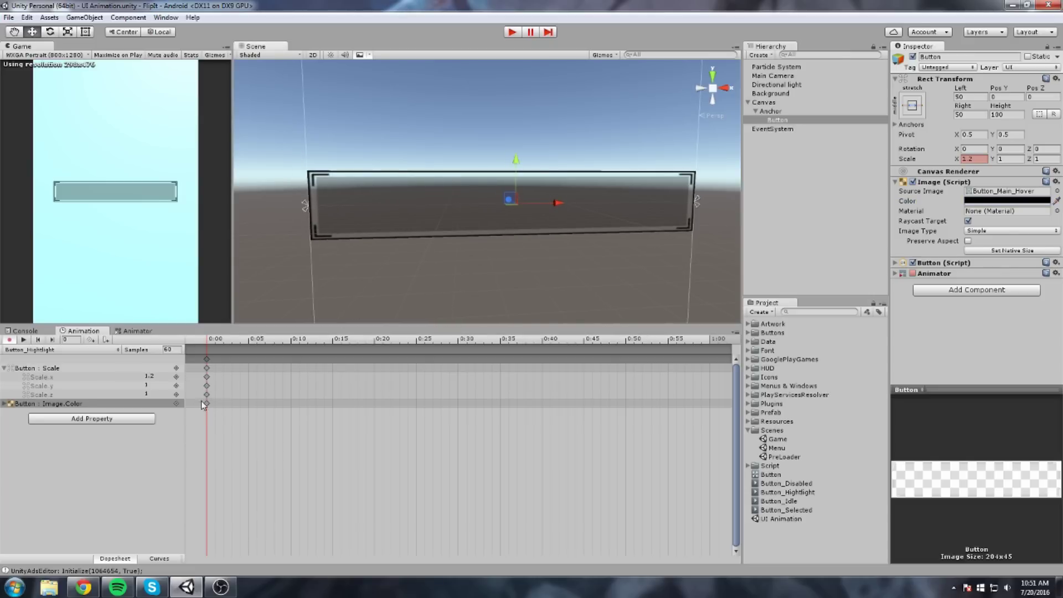
pyautogui.click(7, 403)
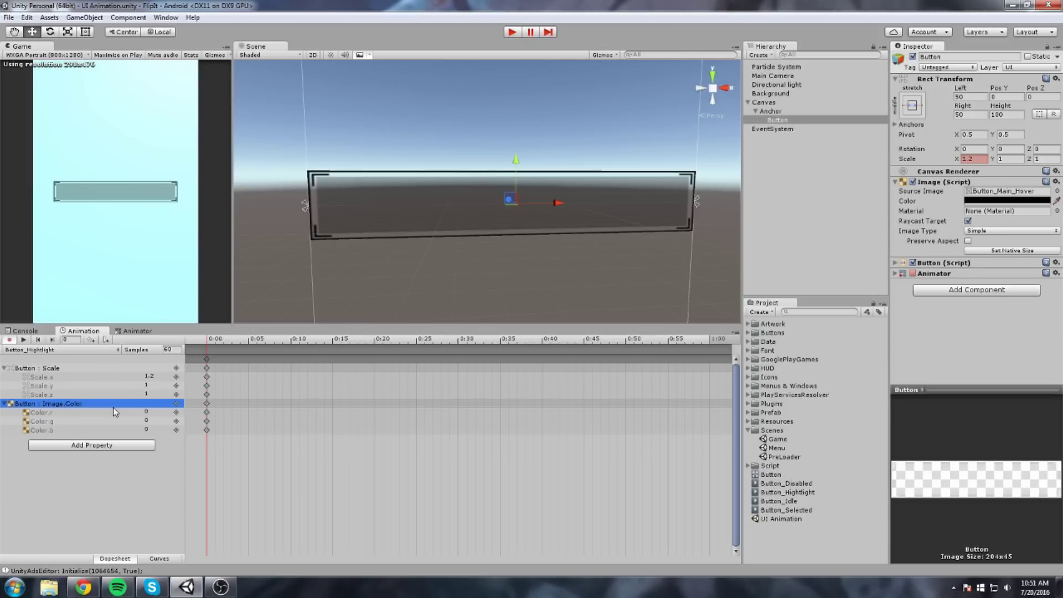
# Step: Compare the Button's appearance in the Button_Idle and Button_Hightlight clips
pyautogui.click(45, 349)
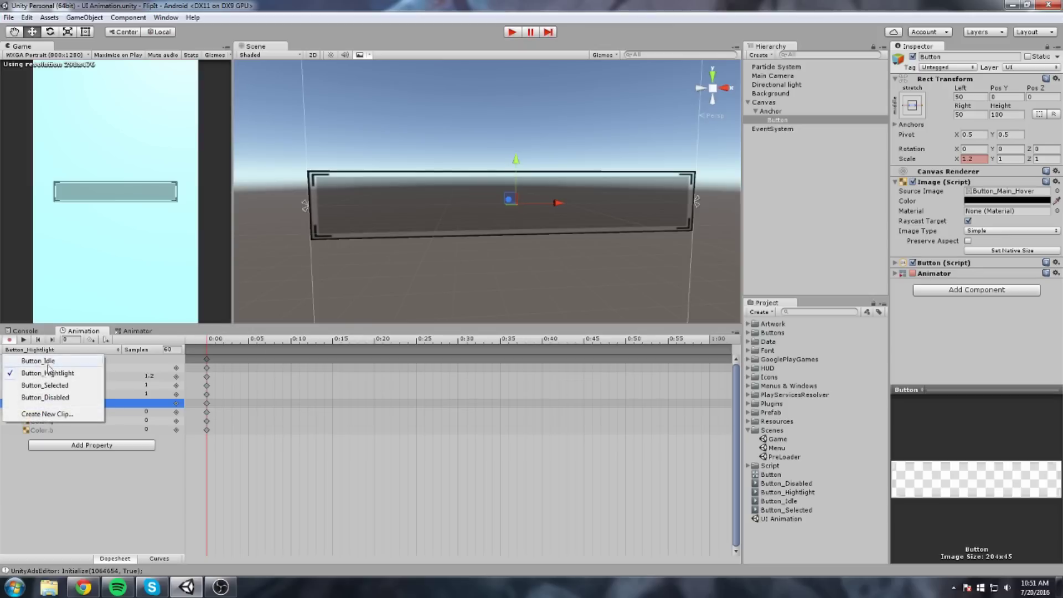
pyautogui.click(38, 361)
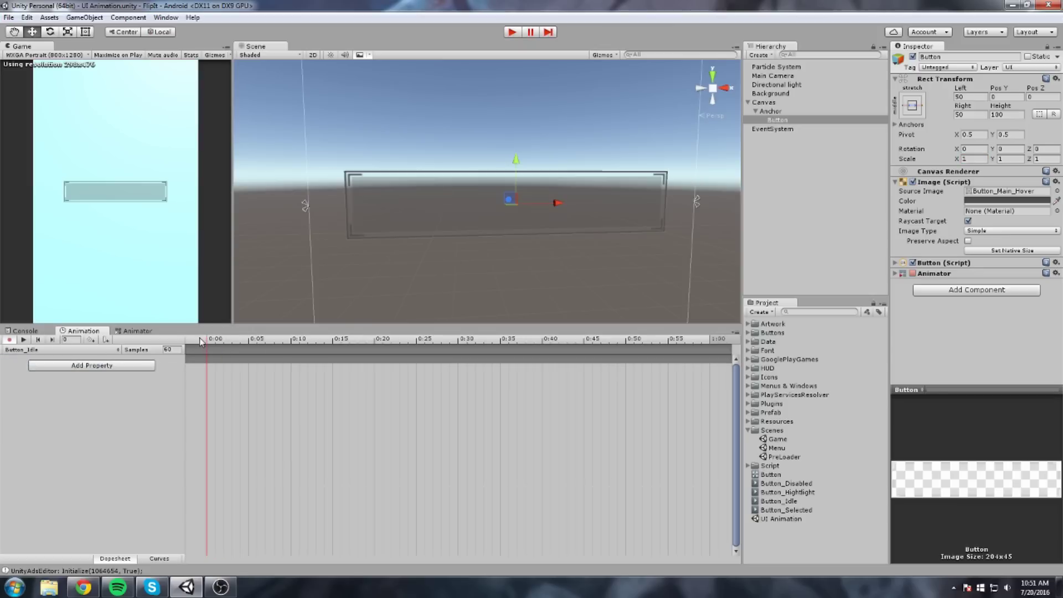
pyautogui.moveTo(534, 233); pyautogui.dragTo(520, 234, button='middle')
pyautogui.click(45, 349)
pyautogui.click(38, 361)
pyautogui.click(215, 341)
pyautogui.moveTo(216, 347); pyautogui.dragTo(195, 345)
pyautogui.scroll(-2, 475, 207)
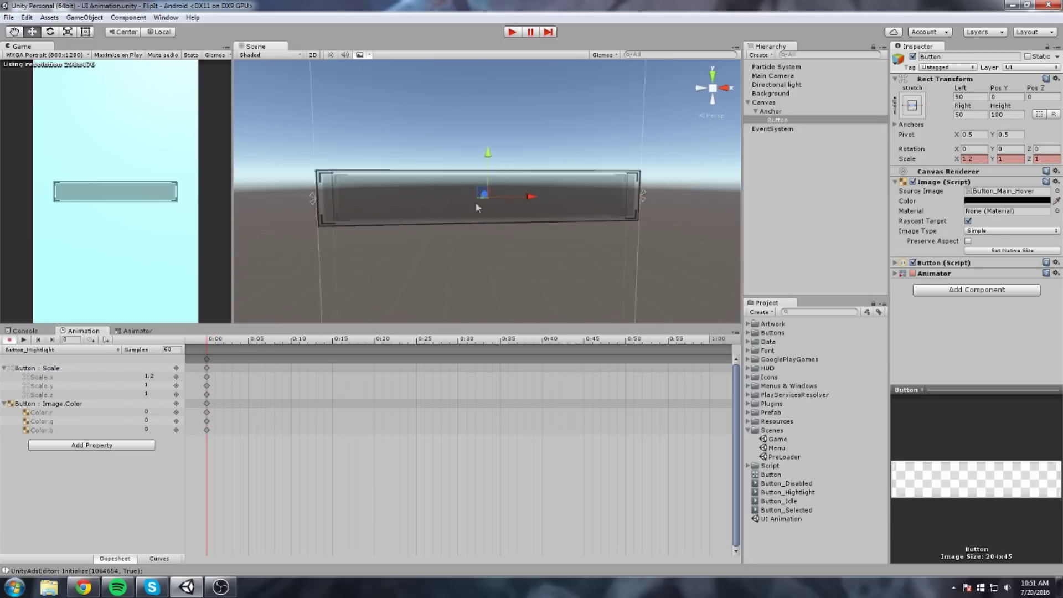
pyautogui.scroll(-3, 476, 205)
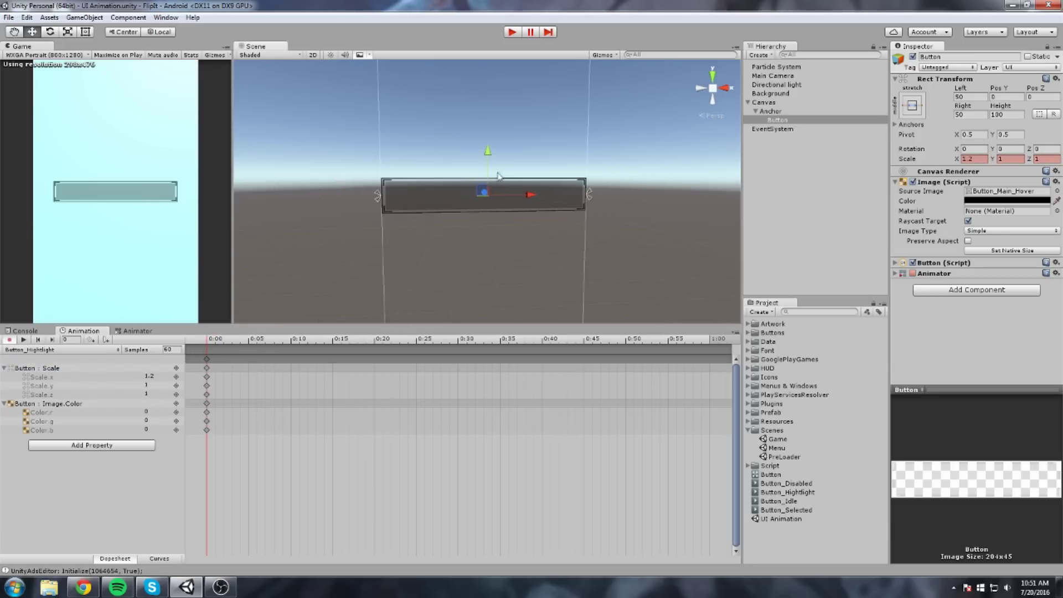
# Step: Rename the Button_Selected clip asset as Button_Pressed
pyautogui.click(42, 350)
pyautogui.click(61, 387)
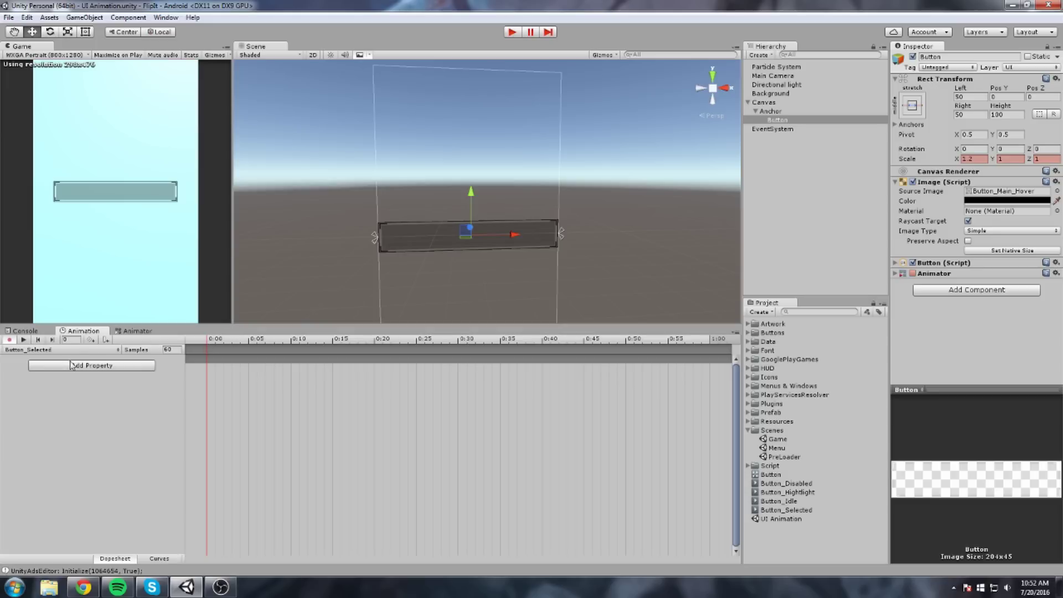
pyautogui.moveTo(458, 259); pyautogui.dragTo(491, 220, button='middle')
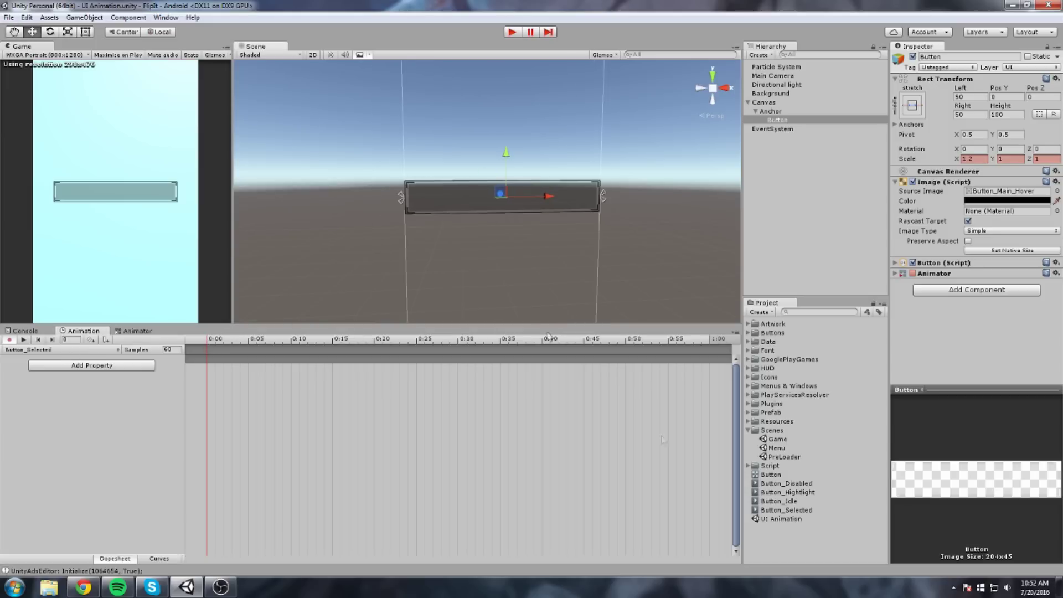
pyautogui.click(785, 509)
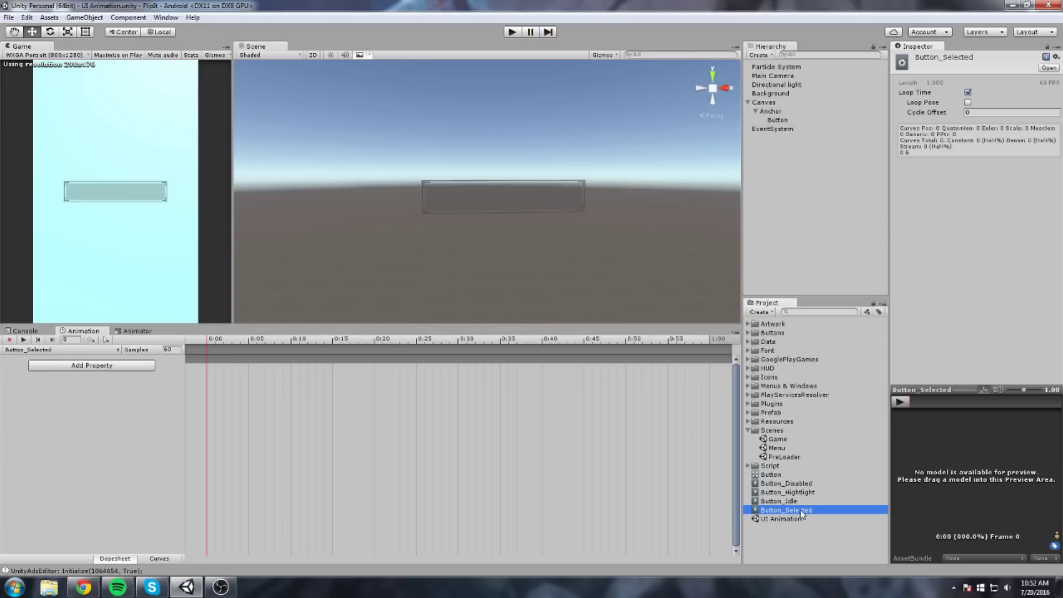
pyautogui.click(799, 510)
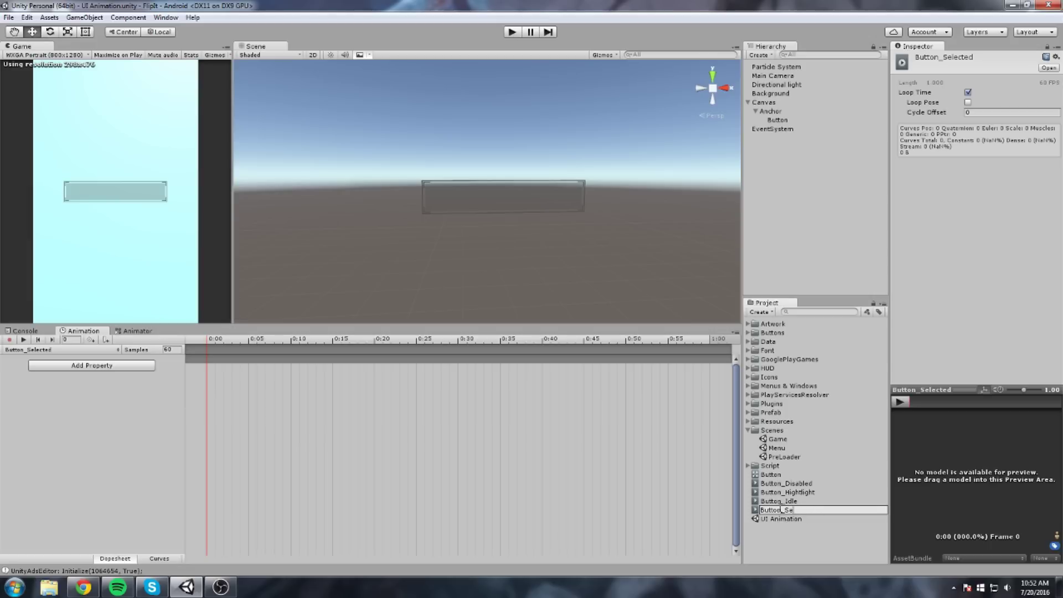
pyautogui.write('Pressed')
pyautogui.press('Return')
# Step: Reselect the Button in the scene and switch the Animation view to the Button_Pressed clip
pyautogui.click(564, 301)
pyautogui.click(519, 222)
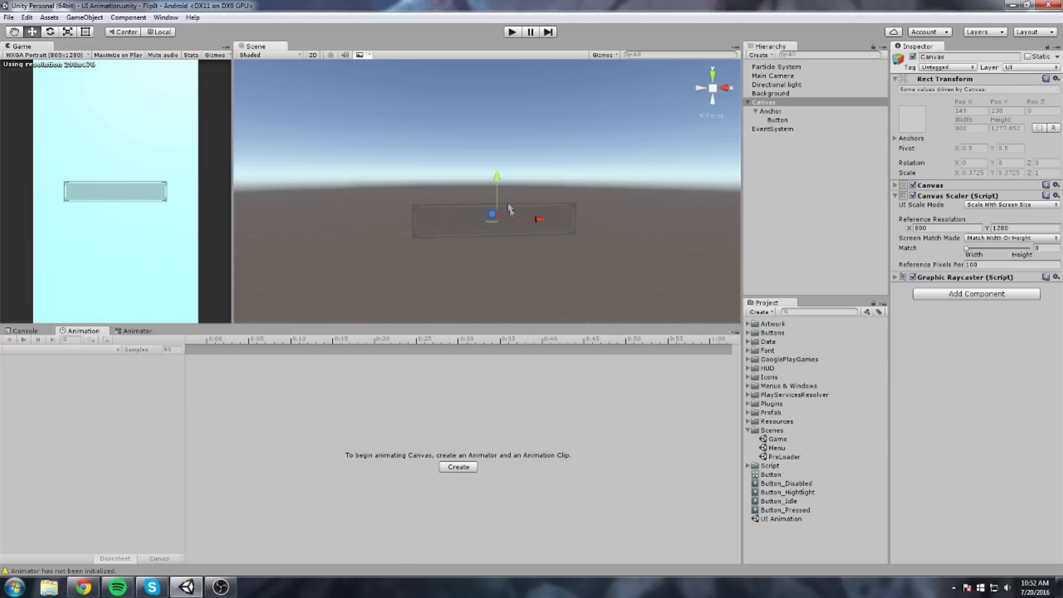
pyautogui.click(54, 351)
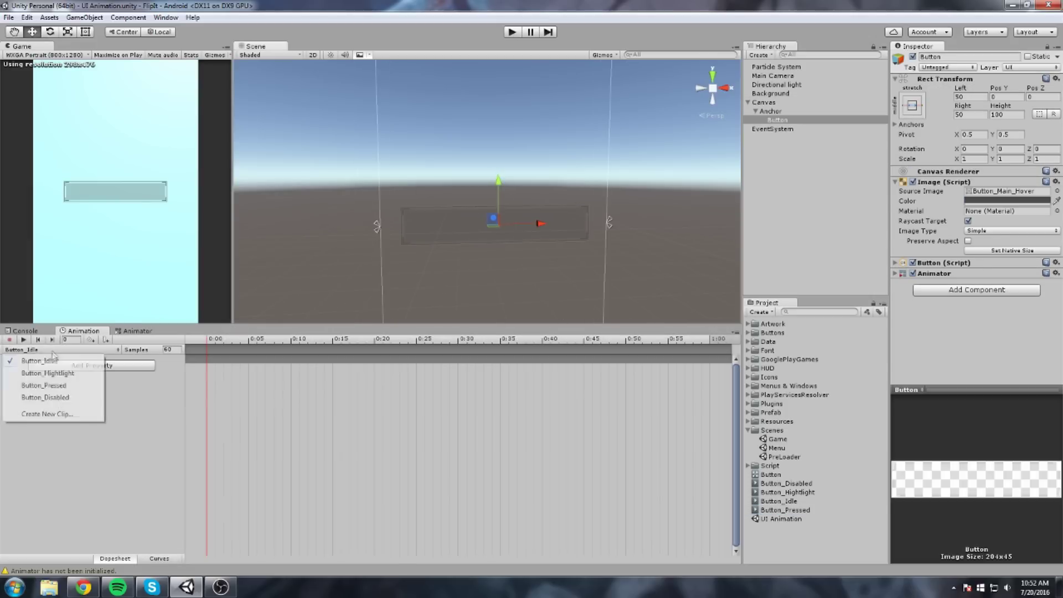
pyautogui.click(44, 385)
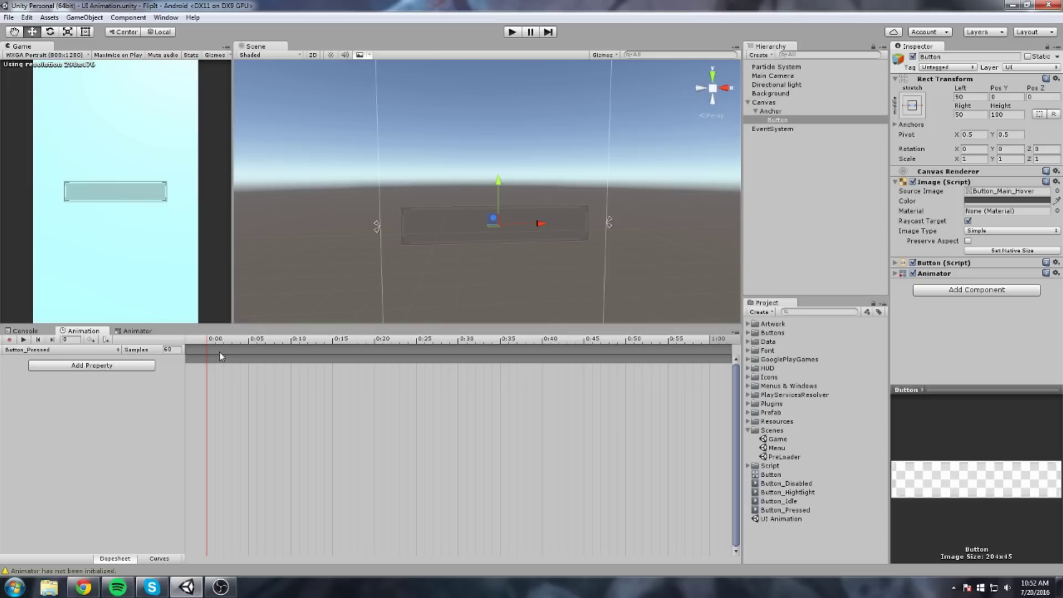
pyautogui.click(976, 158)
pyautogui.write('1.2')
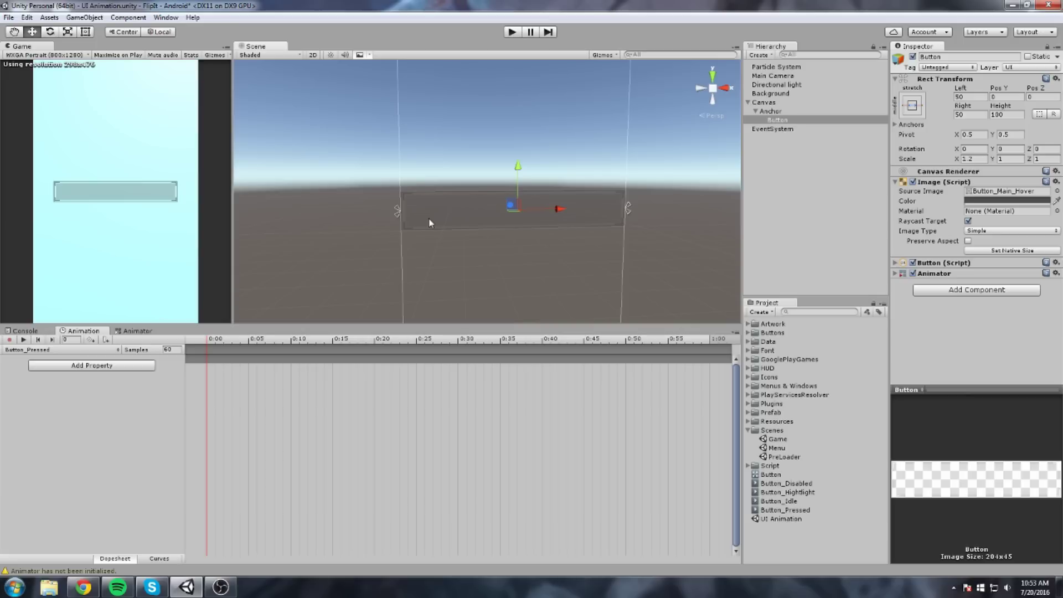
pyautogui.moveTo(354, 246)
pyautogui.mouseDown(button='middle')
pyautogui.moveTo(339, 254)
pyautogui.moveTo(345, 261)
pyautogui.mouseUp(button='middle')
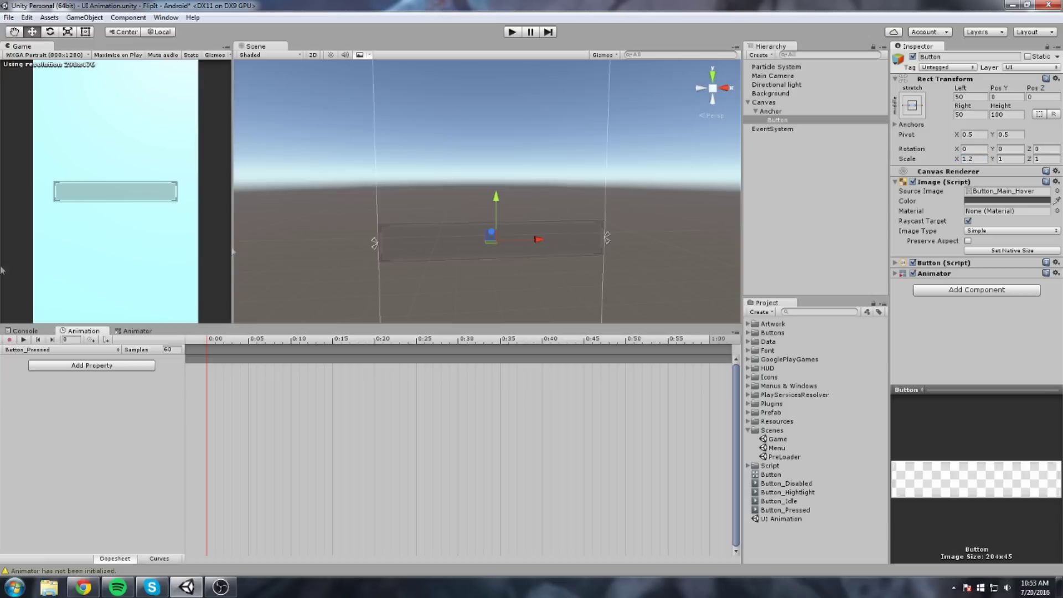
pyautogui.write('1')
# Step: Enable animation recording and key the Button's scale to X 1.2 and Y 1.4 at frame 0 of Button_Pressed
pyautogui.click(14, 344)
pyautogui.hotkey('ctrl', 'z')
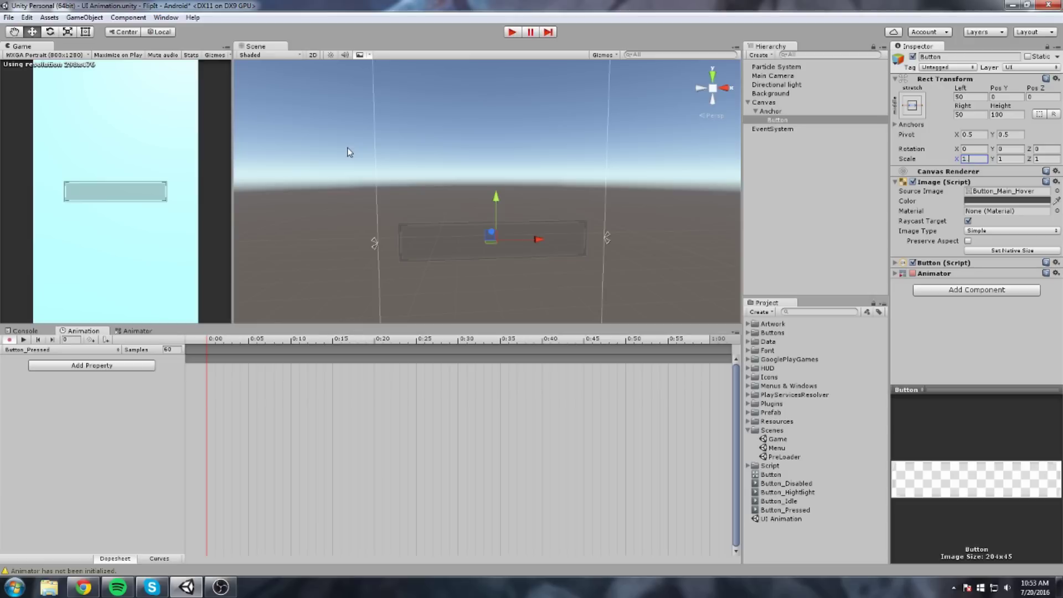
pyautogui.write('1.2')
pyautogui.scroll(1, 347, 147)
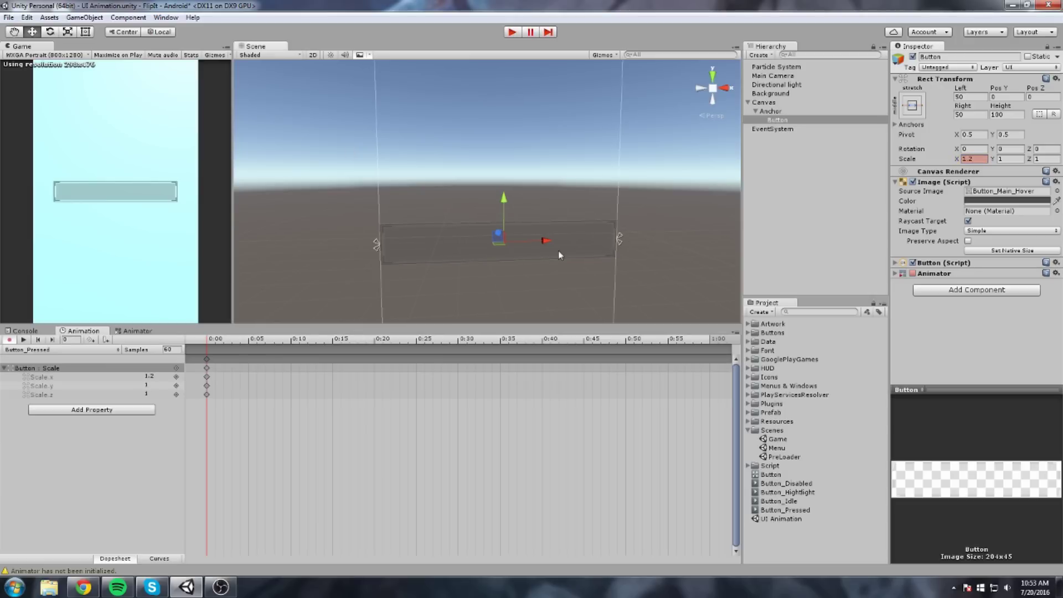
pyautogui.scroll(1, 550, 254)
pyautogui.click(1008, 159)
pyautogui.write('1.2')
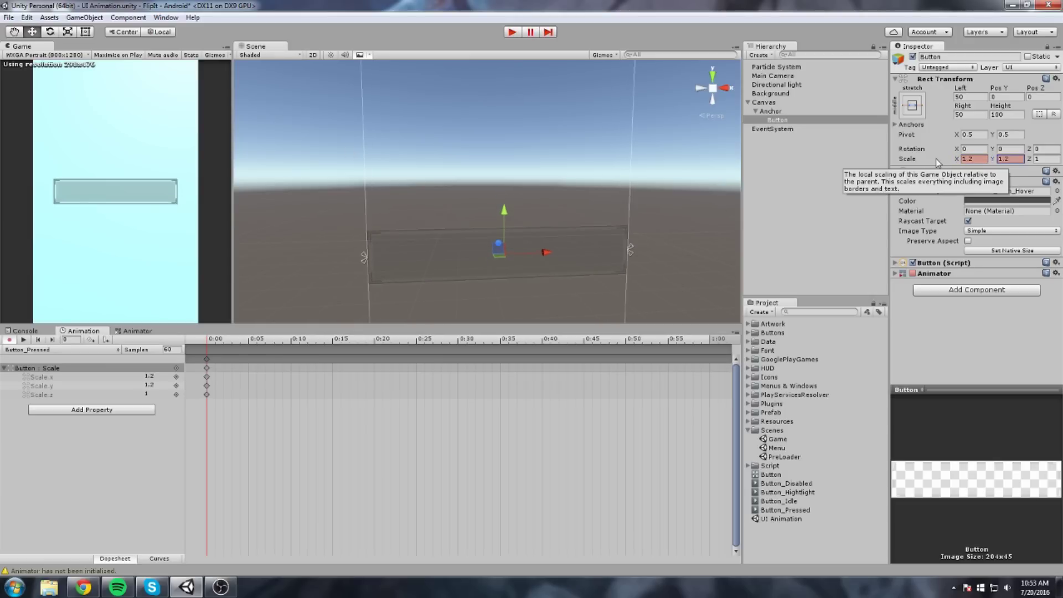
pyautogui.press('BackSpace')
pyautogui.press('BackSpace')
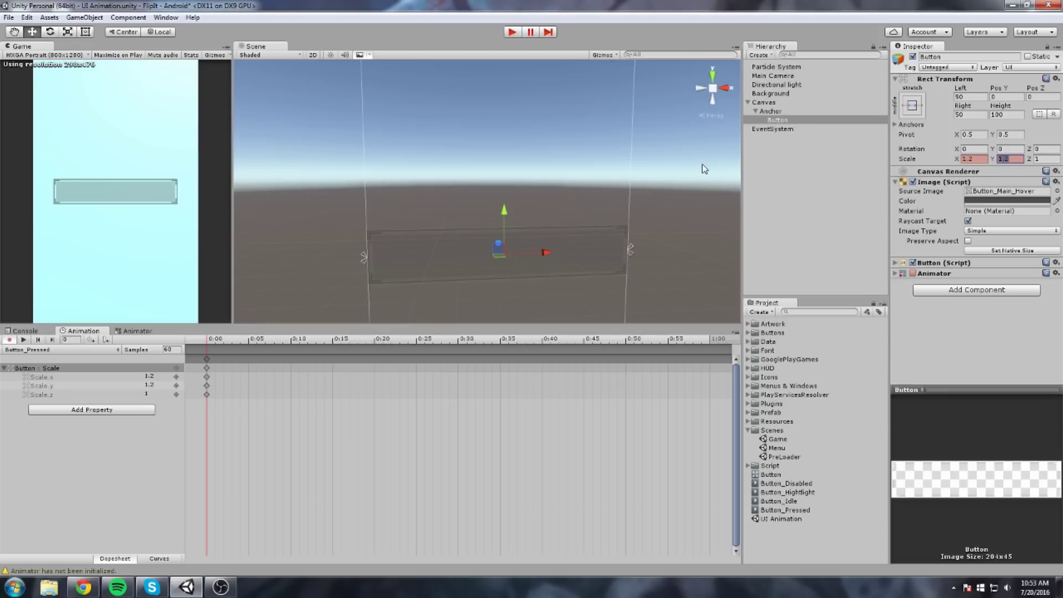
pyautogui.write('.4')
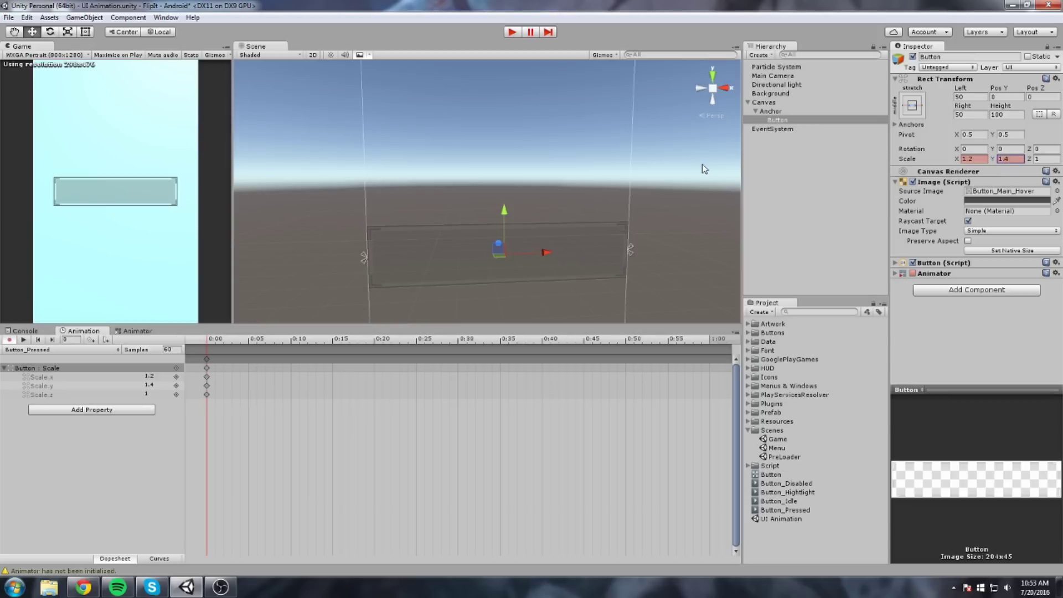
# Step: Key the Button image's color to black at frame 0 of Button_Pressed and collapse the clip's property groups
pyautogui.click(1007, 201)
pyautogui.moveTo(531, 237); pyautogui.dragTo(439, 261)
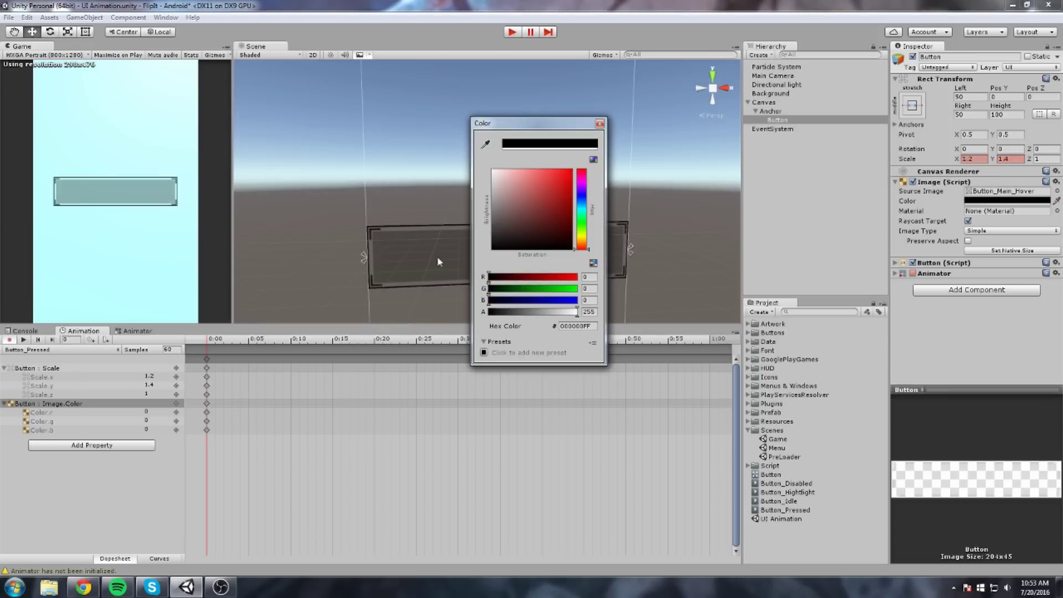
pyautogui.click(600, 123)
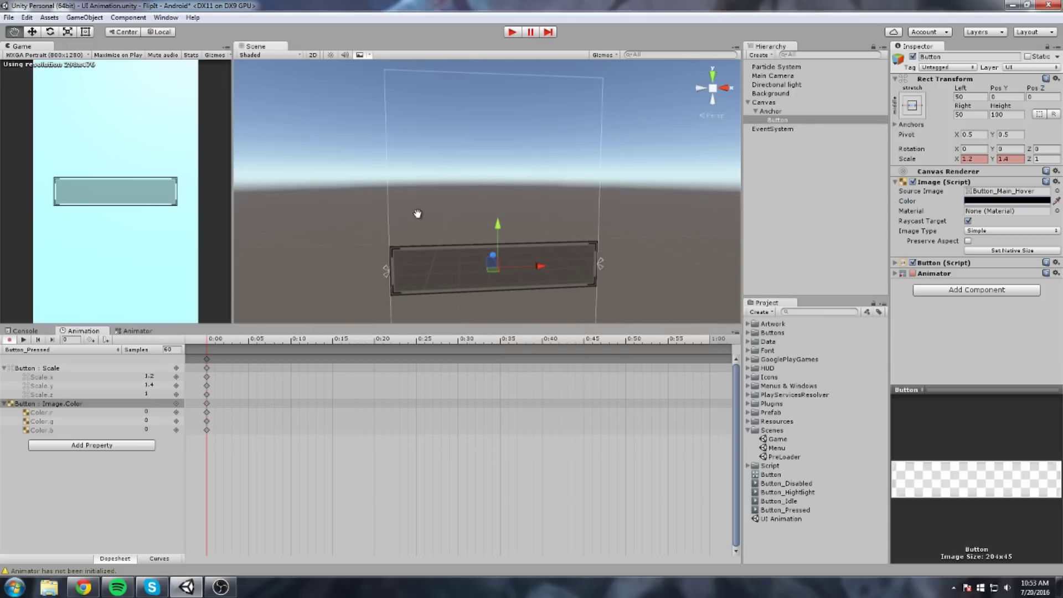
pyautogui.click(4, 368)
pyautogui.click(3, 377)
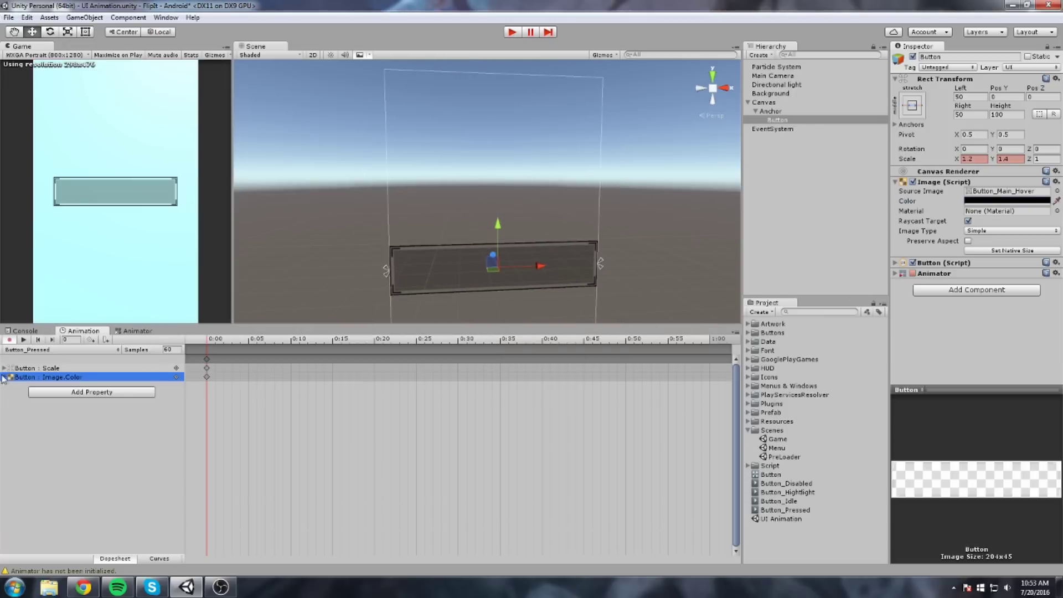
# Step: Switch to the Button_Disabled clip and key the Button's source image to the Button_Main_NoHover sprite at frame 0
pyautogui.click(66, 350)
pyautogui.click(86, 392)
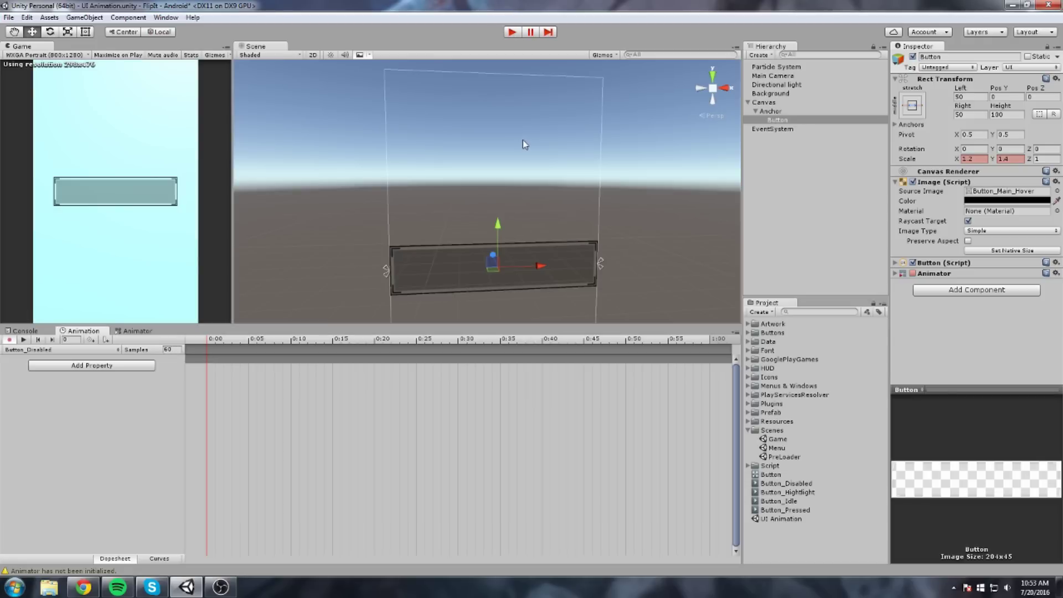
pyautogui.moveTo(516, 148); pyautogui.dragTo(426, 261, button='right')
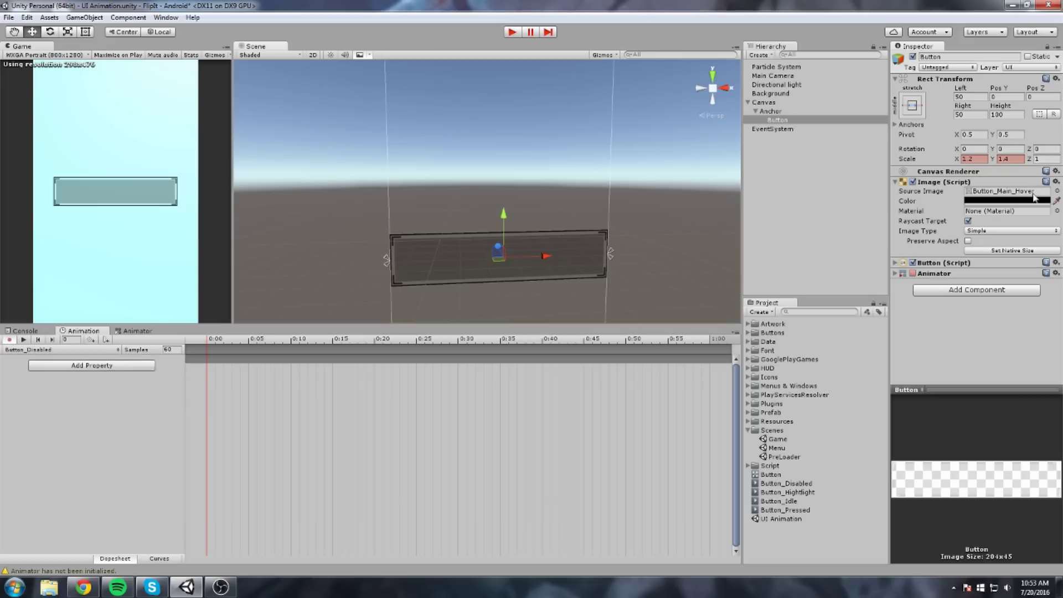
pyautogui.click(1056, 190)
pyautogui.click(815, 190)
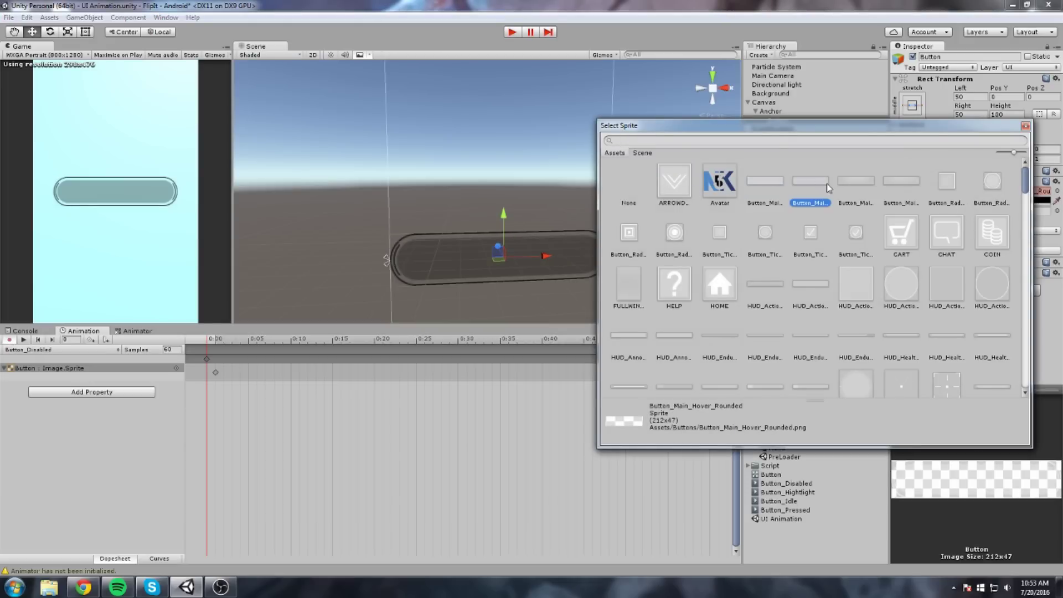
pyautogui.click(872, 185)
pyautogui.click(903, 193)
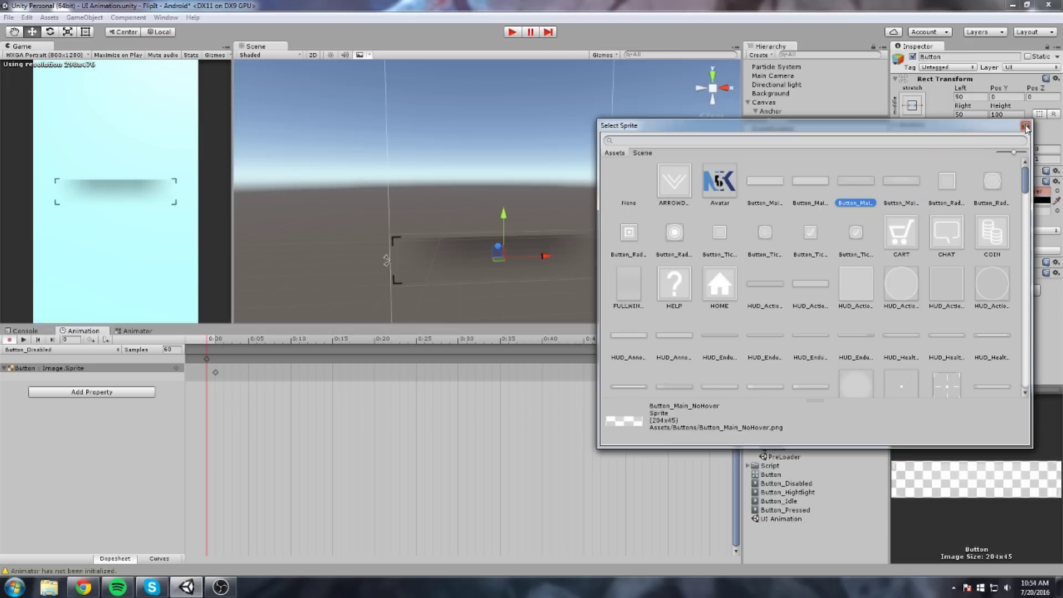
pyautogui.click(1024, 125)
pyautogui.moveTo(612, 203); pyautogui.dragTo(462, 224, button='middle')
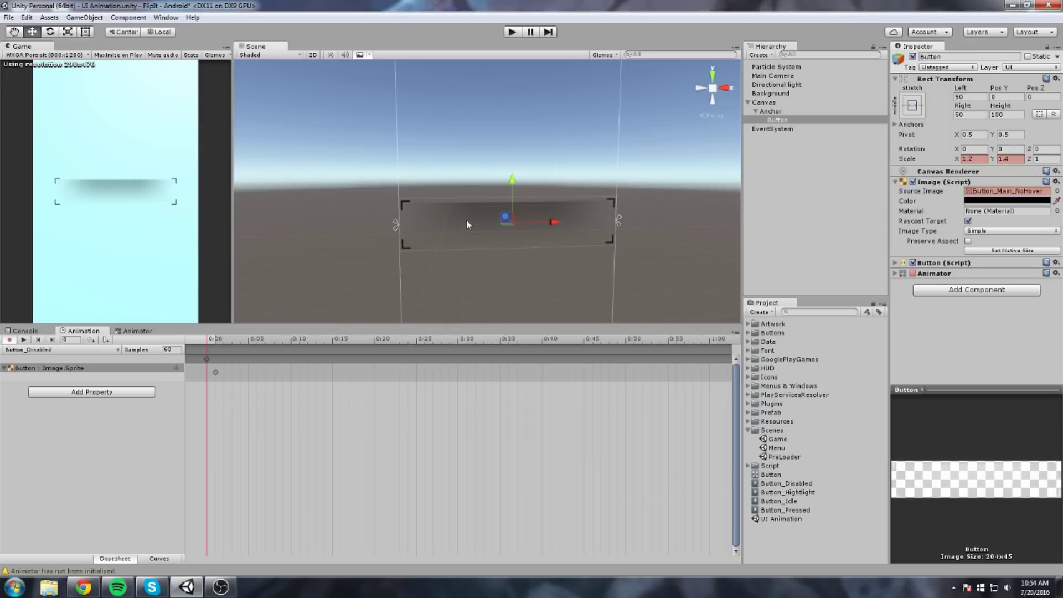
# Step: Collapse the Anchor object in the Hierarchy and review the Button's clips, returning to Button_Idle
pyautogui.click(756, 111)
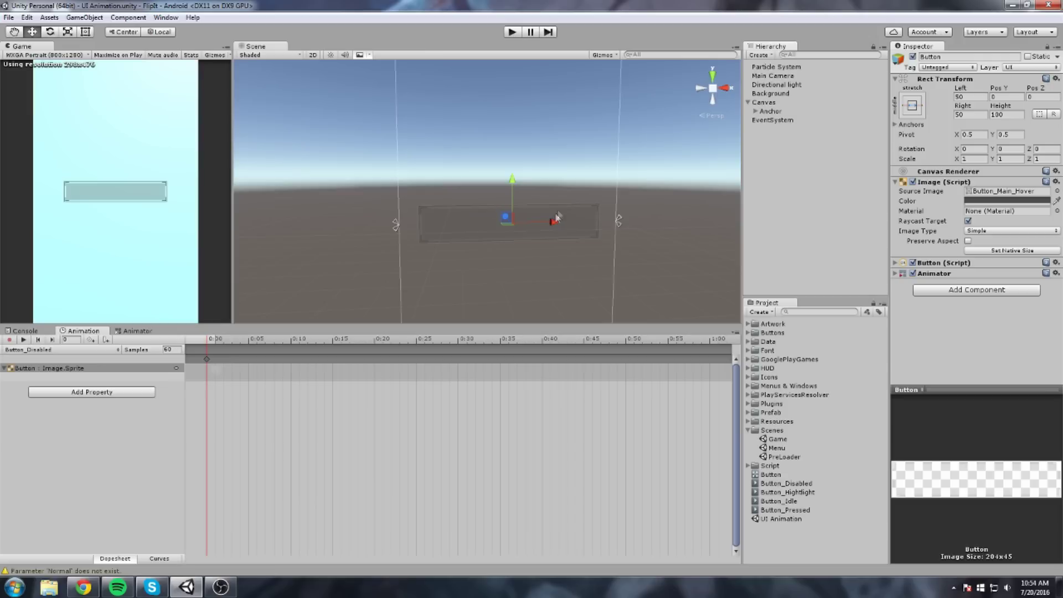
pyautogui.click(61, 349)
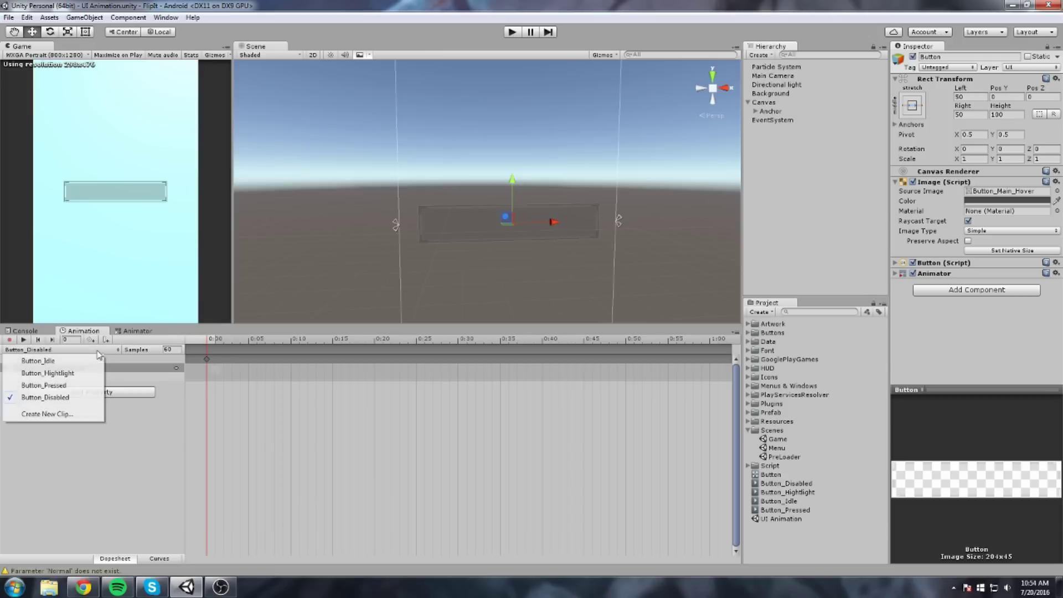
pyautogui.click(67, 361)
pyautogui.click(72, 349)
pyautogui.click(79, 372)
pyautogui.click(84, 351)
pyautogui.click(81, 361)
pyautogui.moveTo(608, 173); pyautogui.dragTo(625, 166, button='right')
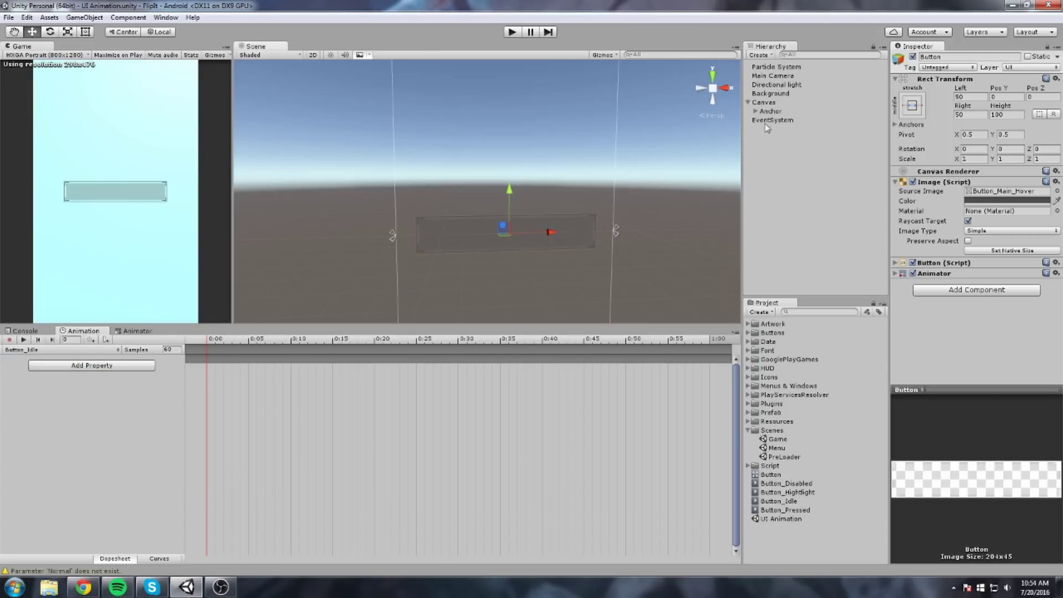
# Step: Select the Button under Anchor and set its Button component's transition to Animation
pyautogui.click(761, 112)
pyautogui.click(756, 112)
pyautogui.click(777, 119)
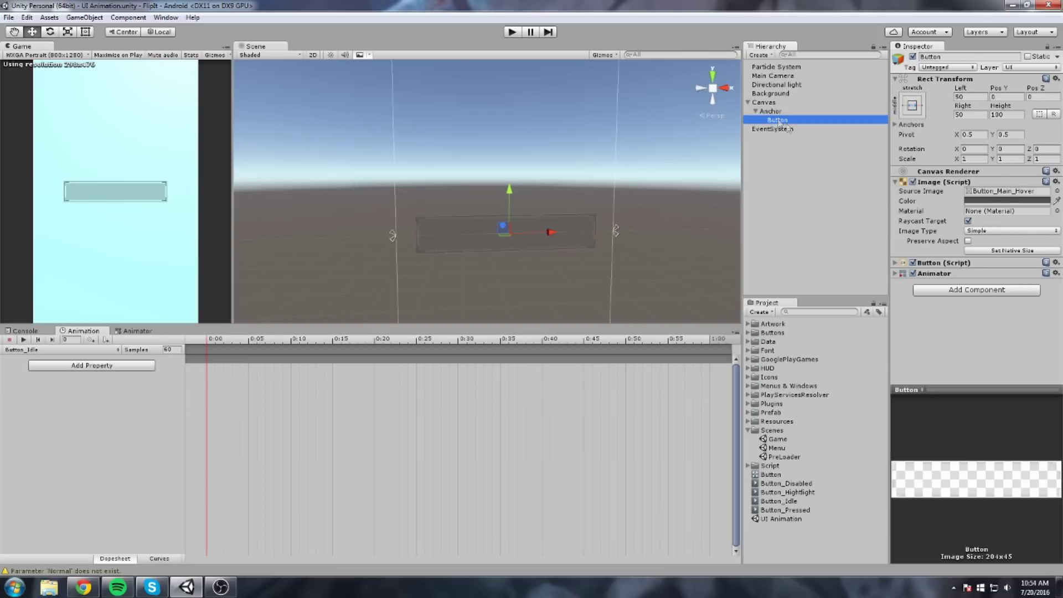
pyautogui.click(943, 183)
pyautogui.click(942, 193)
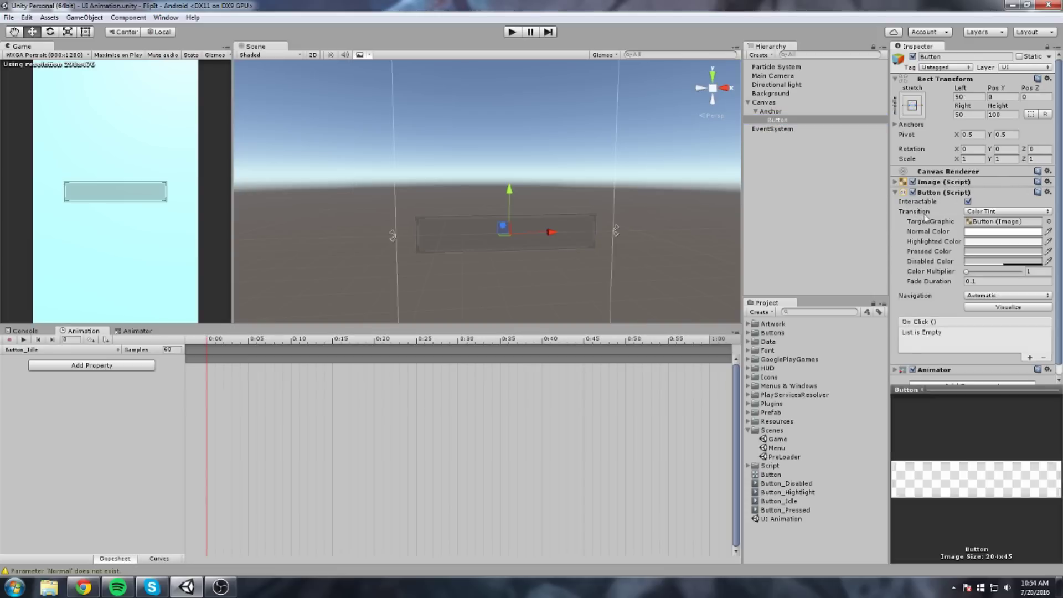
pyautogui.click(971, 211)
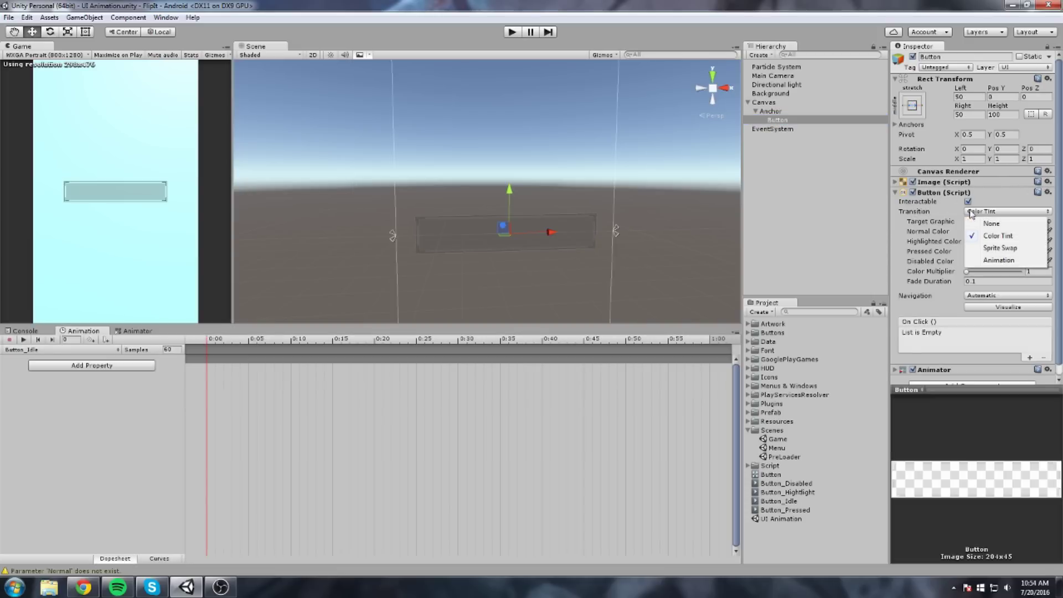
pyautogui.click(1026, 260)
# Step: Review the Button component's Normal, Highlighted, Pressed and Disabled trigger names, then collapse the component
pyautogui.click(958, 223)
pyautogui.click(1002, 220)
pyautogui.press('Tab')
pyautogui.press('Tab')
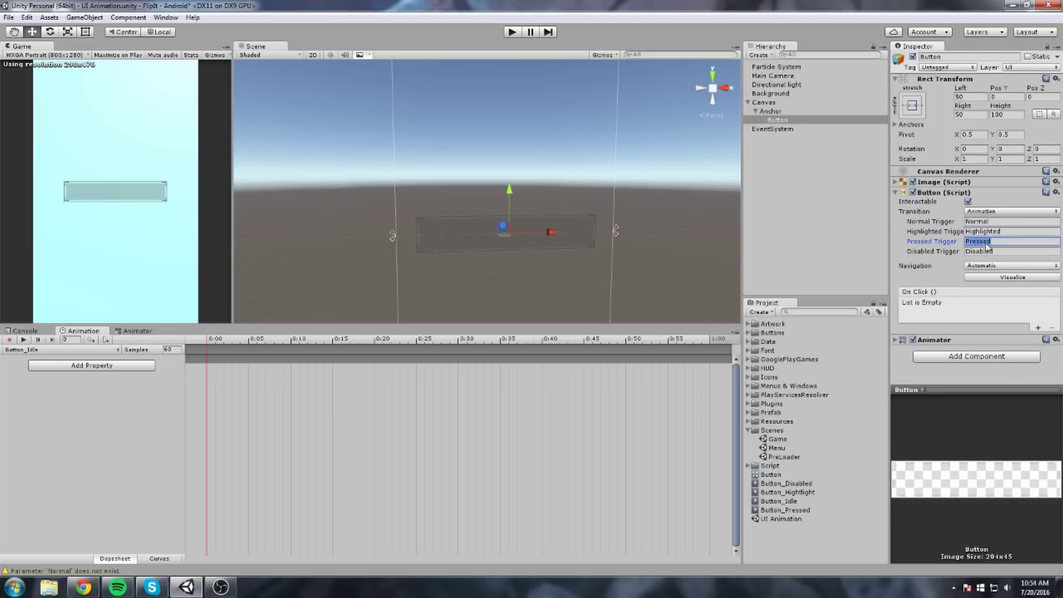
pyautogui.press('Tab')
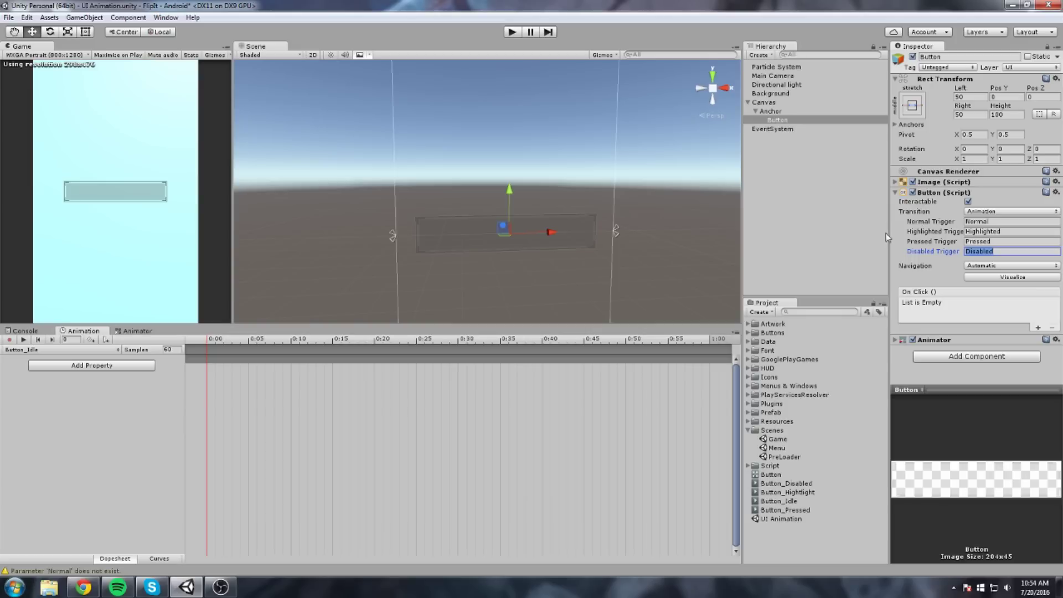
pyautogui.moveTo(669, 244); pyautogui.dragTo(674, 269, button='middle')
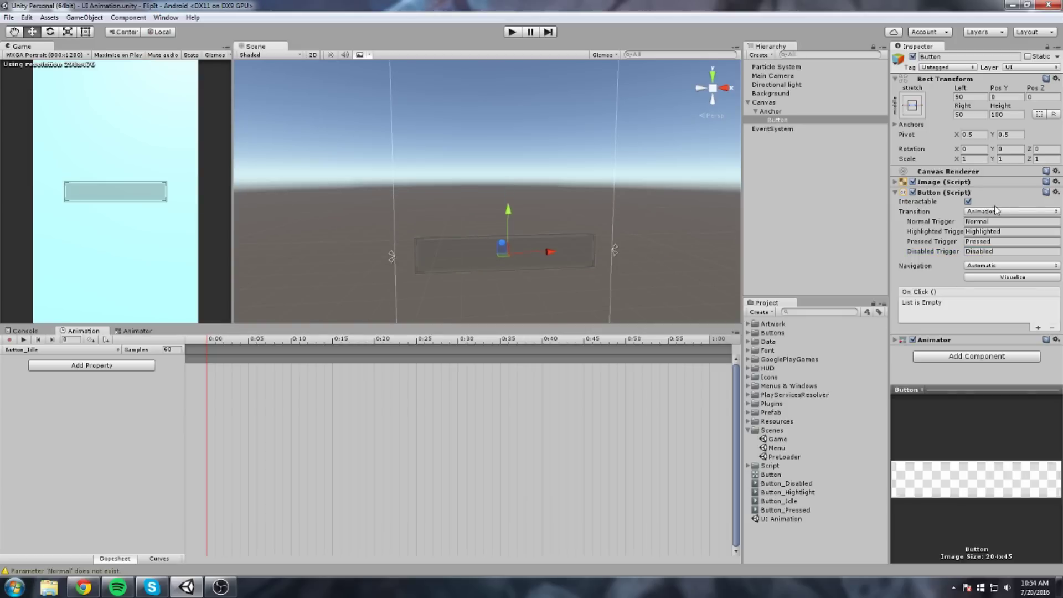
pyautogui.click(946, 192)
pyautogui.moveTo(729, 257); pyautogui.dragTo(615, 175, button='middle')
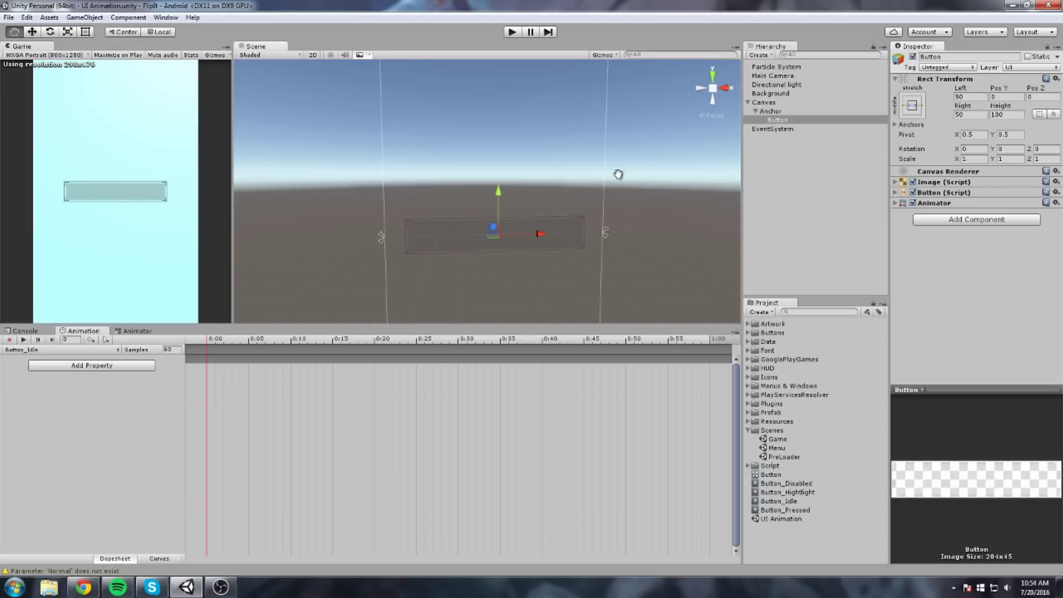
pyautogui.click(943, 203)
pyautogui.click(948, 203)
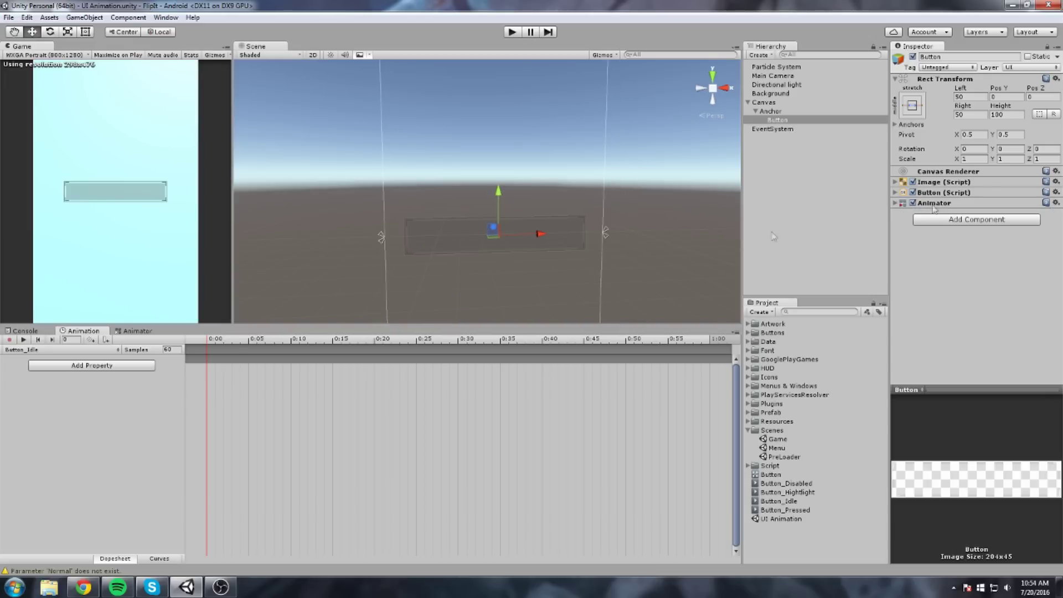
# Step: Open the Button's Animator graph and move its four Button states together, clear of Any State and Entry
pyautogui.click(135, 331)
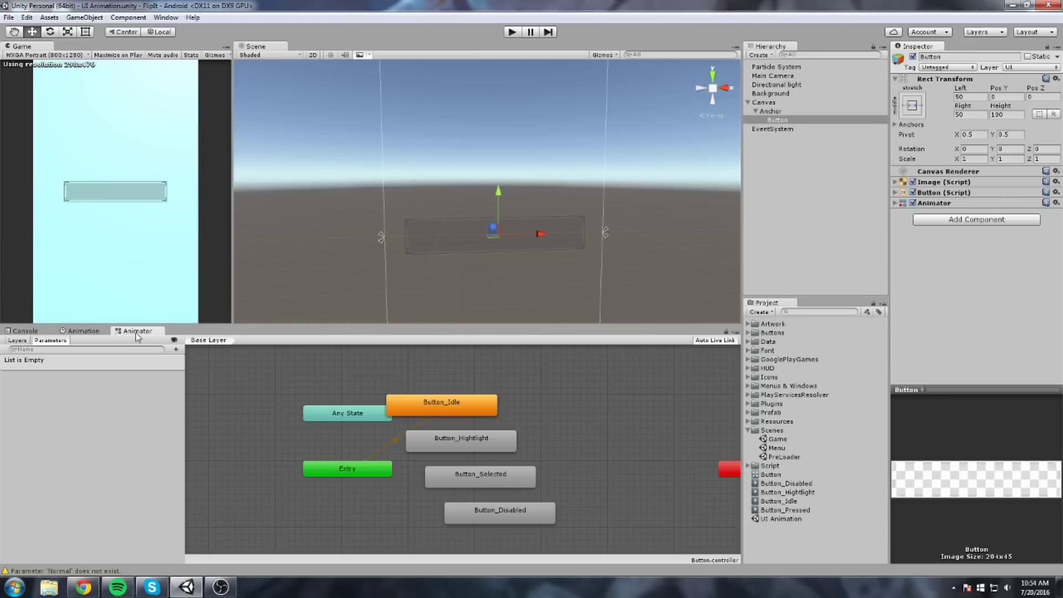
pyautogui.click(595, 442)
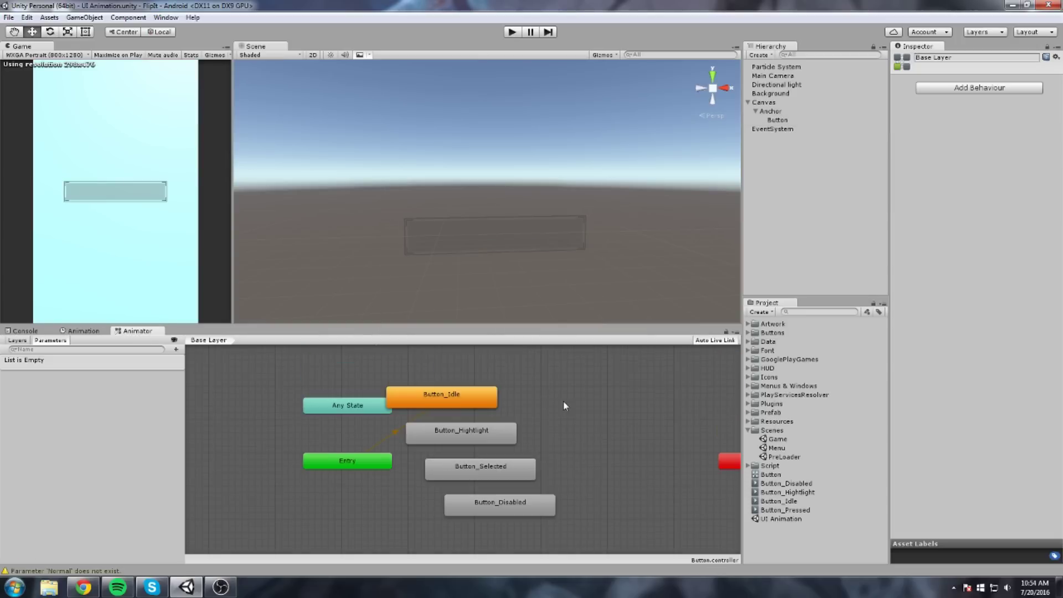
pyautogui.moveTo(564, 407); pyautogui.dragTo(523, 401)
pyautogui.press('a')
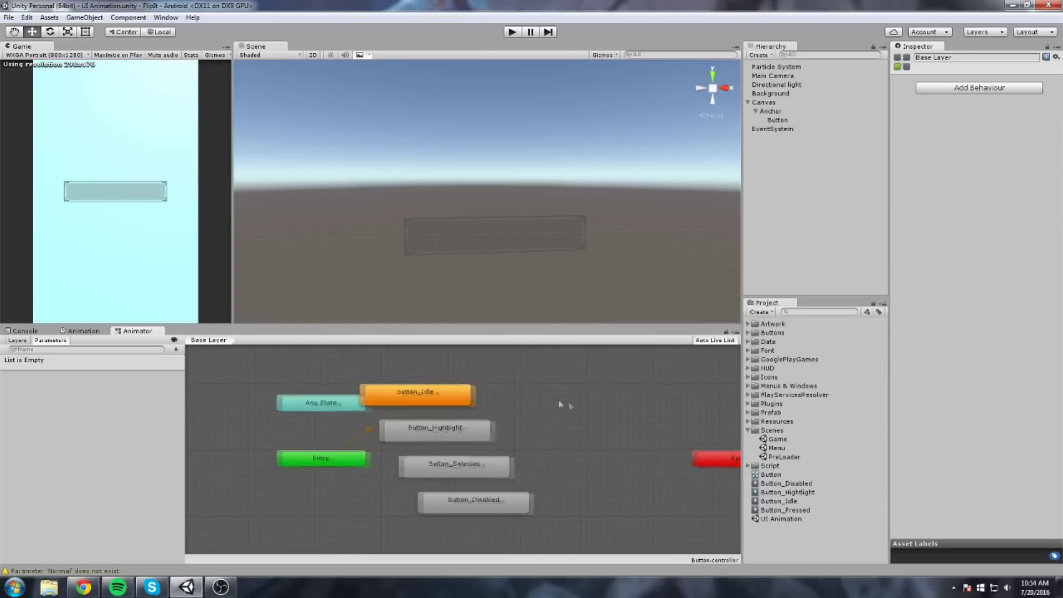
pyautogui.moveTo(404, 362); pyautogui.dragTo(477, 503)
pyautogui.moveTo(454, 461); pyautogui.dragTo(557, 453)
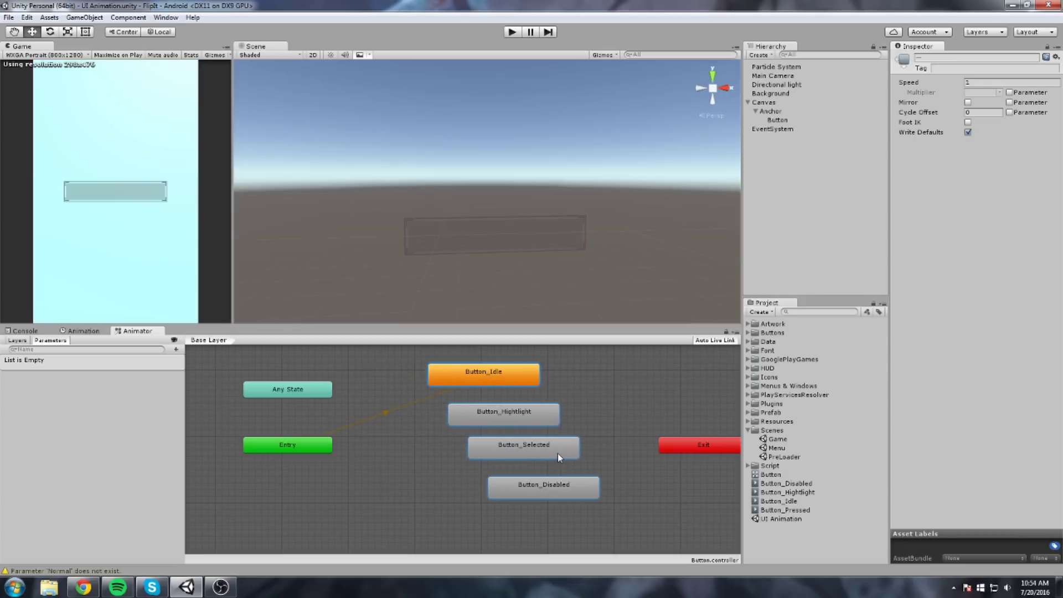
# Step: Place the Button_Idle state beside Entry and shift the Button_Hightlight state above Button_Selected
pyautogui.click(597, 415)
pyautogui.moveTo(470, 379); pyautogui.dragTo(390, 402)
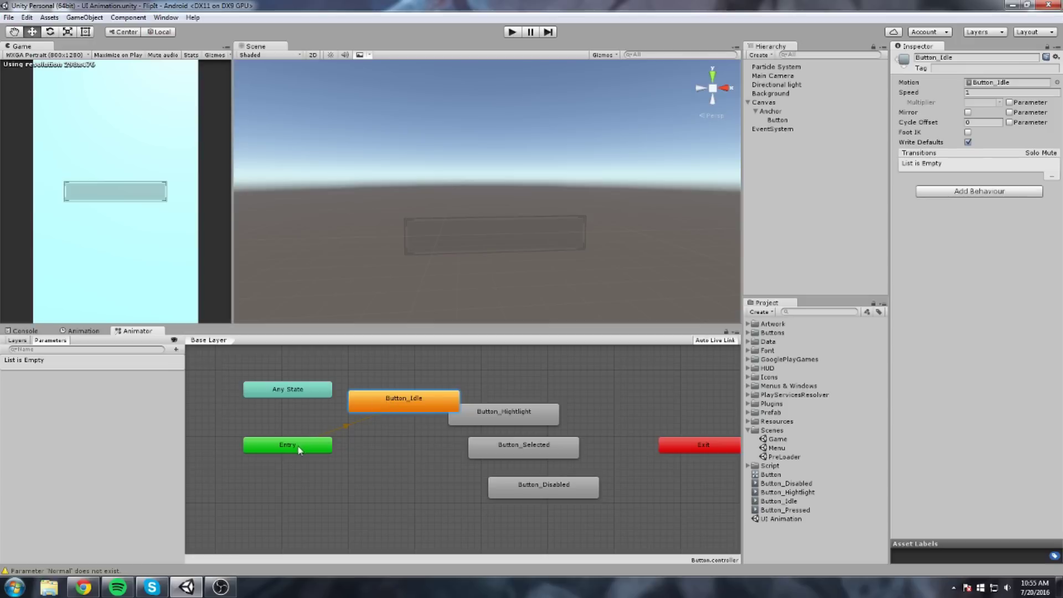
pyautogui.moveTo(386, 410); pyautogui.dragTo(396, 450)
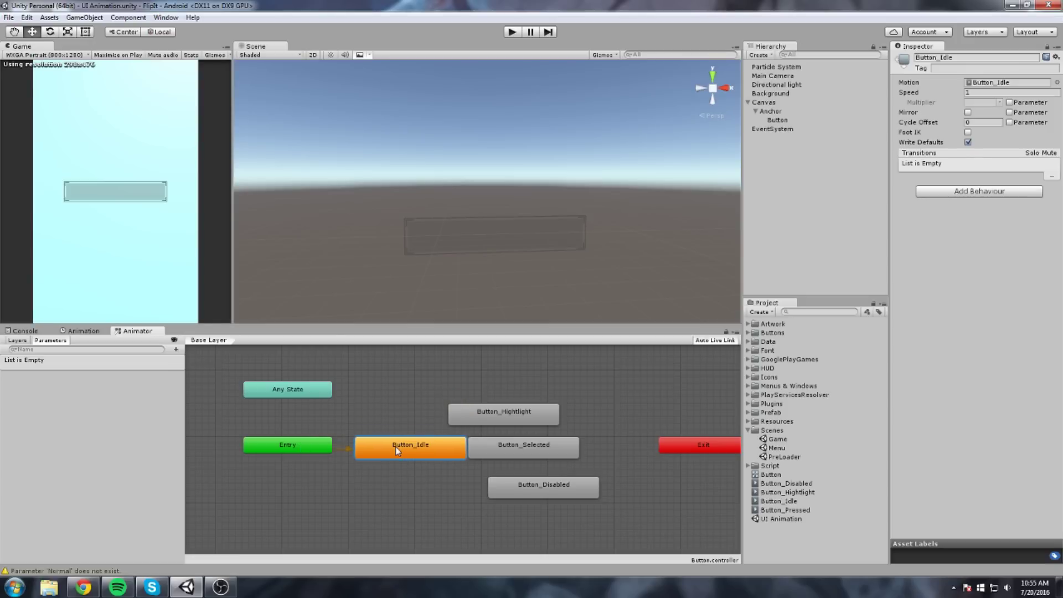
pyautogui.click(489, 418)
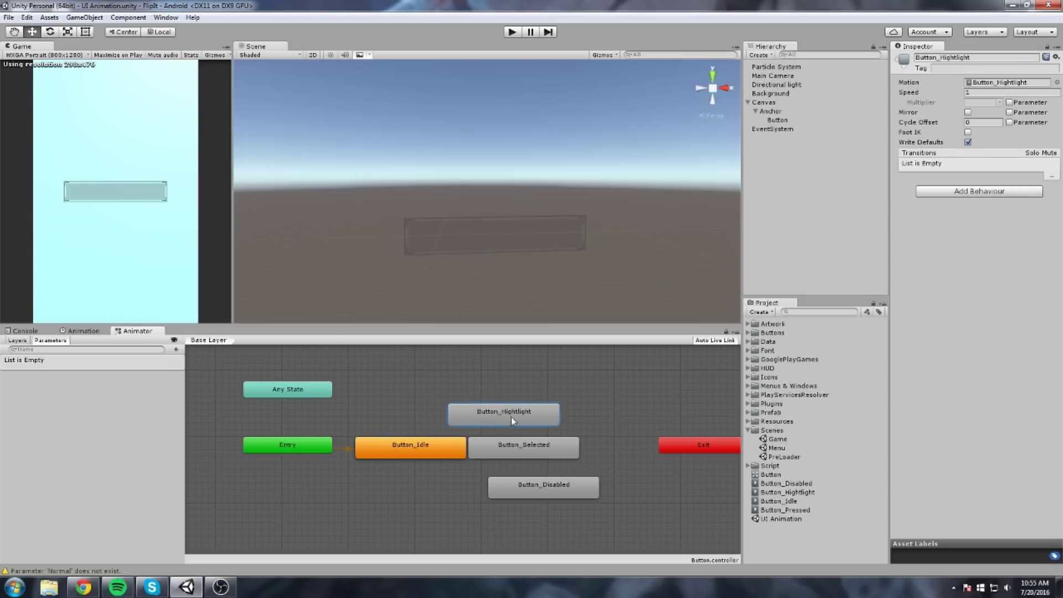
pyautogui.moveTo(515, 427); pyautogui.dragTo(552, 394)
pyautogui.moveTo(549, 424)
pyautogui.mouseDown(button='middle')
pyautogui.moveTo(553, 343)
pyautogui.moveTo(621, 399)
pyautogui.moveTo(545, 431)
pyautogui.mouseUp(button='middle')
pyautogui.click(621, 398)
# Step: Arrange the states in a diamond: Button_Hightlight above, Button_Selected left, Button_Disabled right and Button_Idle below
pyautogui.click(423, 464)
pyautogui.moveTo(423, 464); pyautogui.dragTo(529, 512)
pyautogui.moveTo(537, 462); pyautogui.dragTo(424, 438)
pyautogui.moveTo(543, 406); pyautogui.dragTo(516, 369)
pyautogui.moveTo(582, 499); pyautogui.dragTo(722, 464)
pyautogui.moveTo(507, 510); pyautogui.dragTo(513, 509)
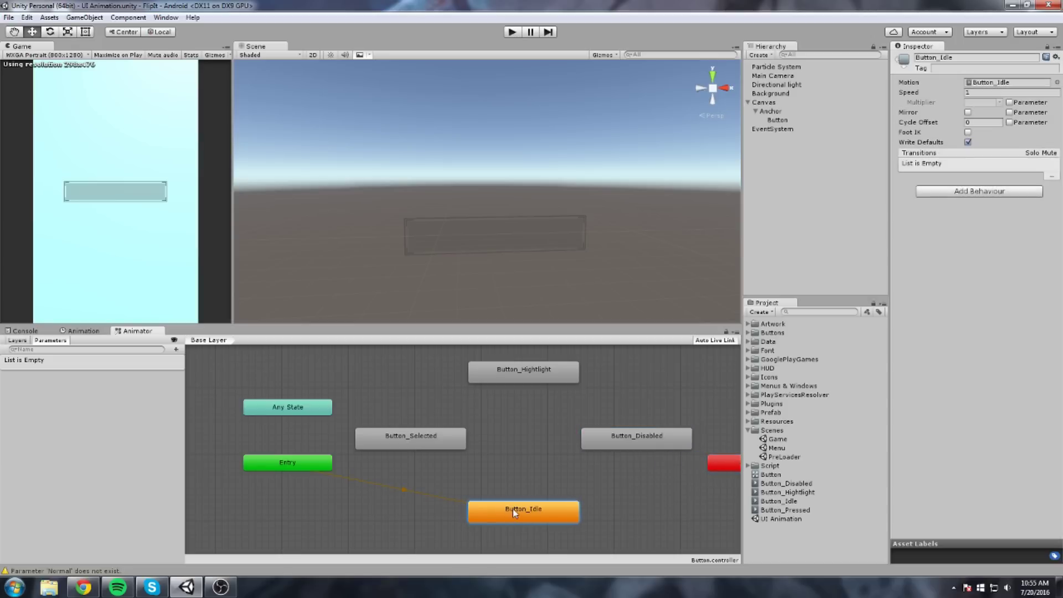
# Step: Move Any State to the centre of the four Button states and Entry directly below Button_Idle
pyautogui.moveTo(308, 407); pyautogui.dragTo(542, 449)
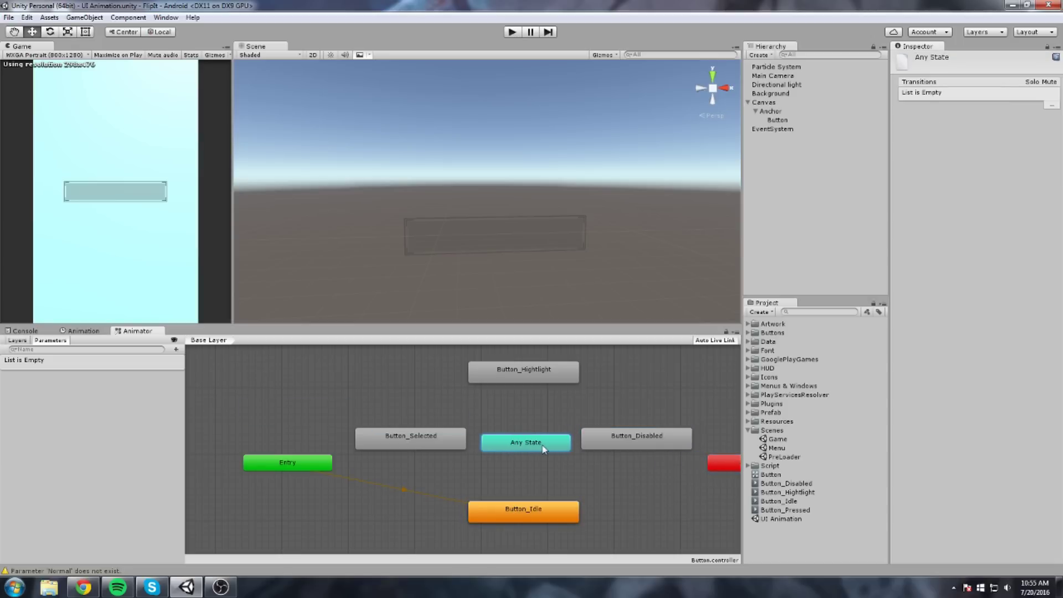
pyautogui.click(606, 500)
pyautogui.press('a')
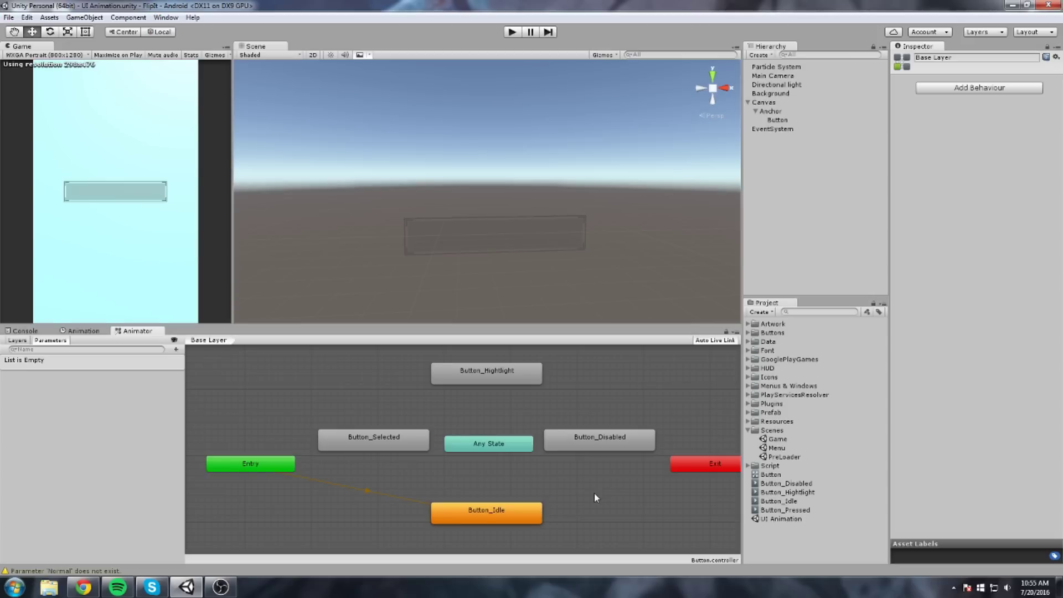
pyautogui.click(489, 446)
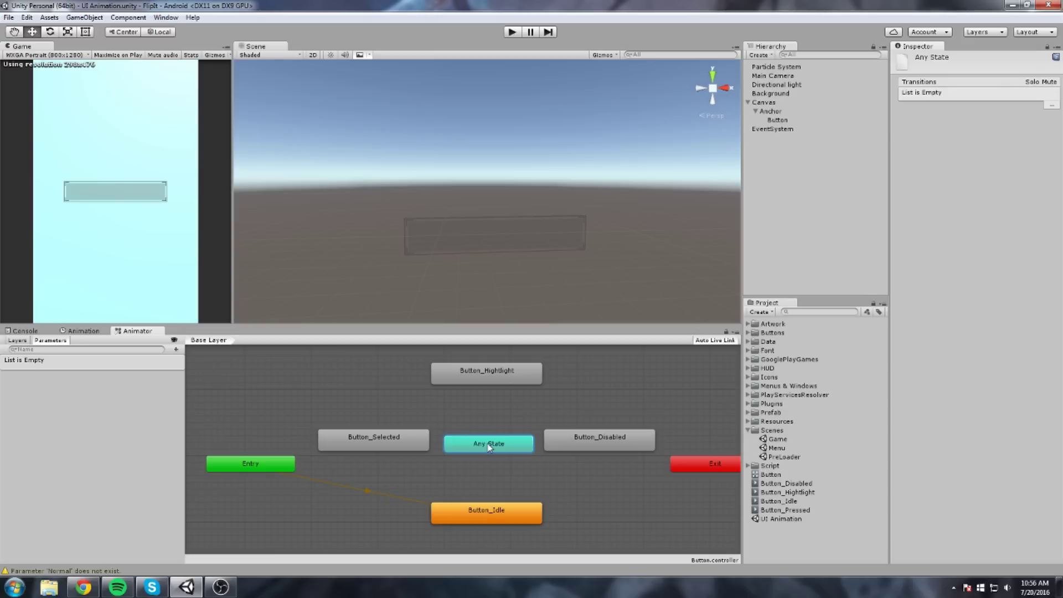
pyautogui.click(504, 404)
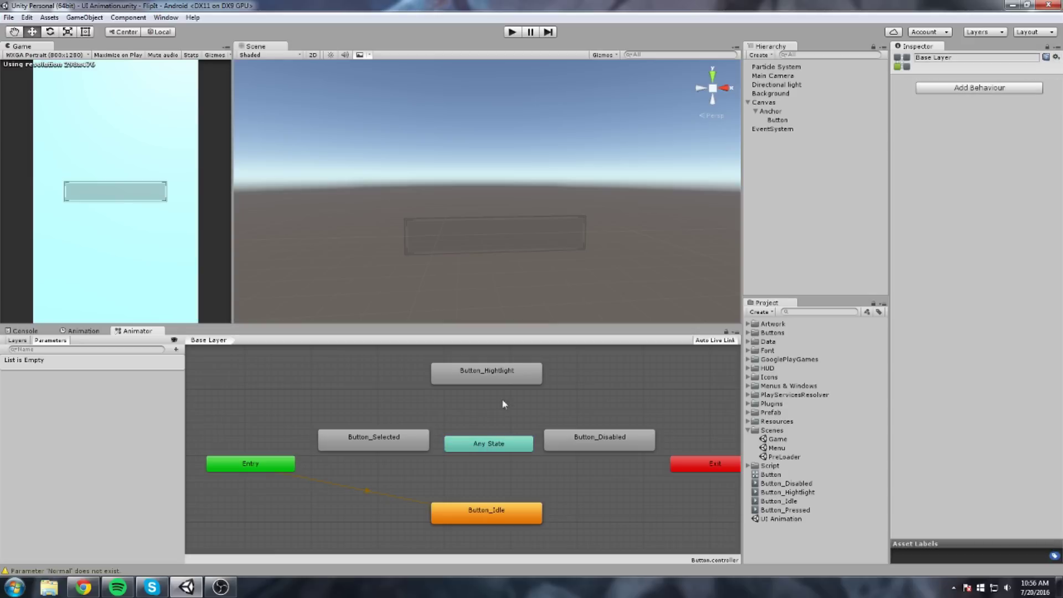
pyautogui.moveTo(249, 468); pyautogui.dragTo(484, 541)
pyautogui.click(573, 521)
# Step: Create a transition from Any State to Button_Idle
pyautogui.click(502, 447)
pyautogui.rightClick(502, 449)
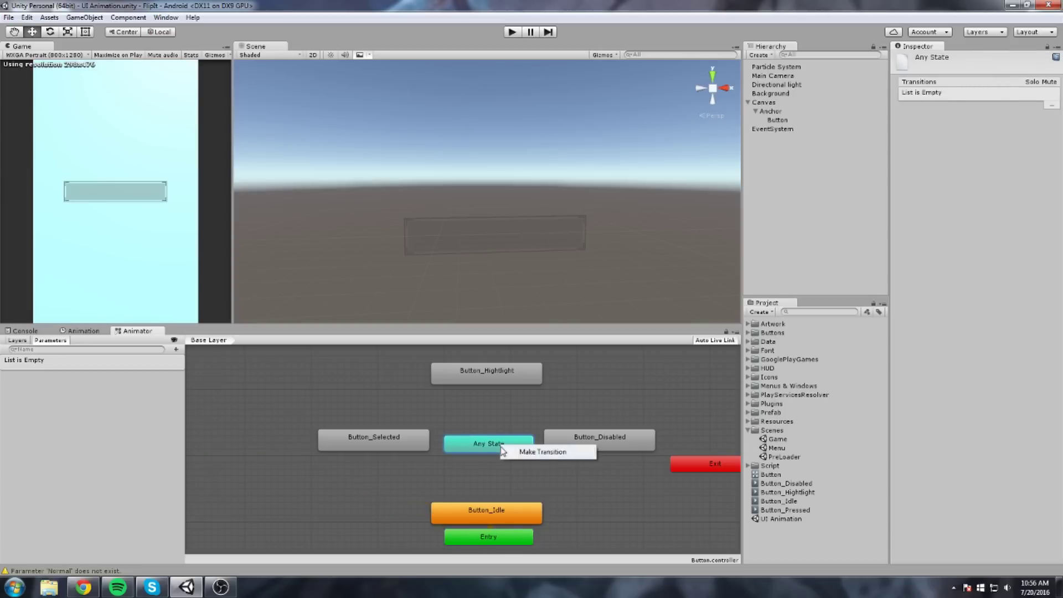
pyautogui.click(530, 452)
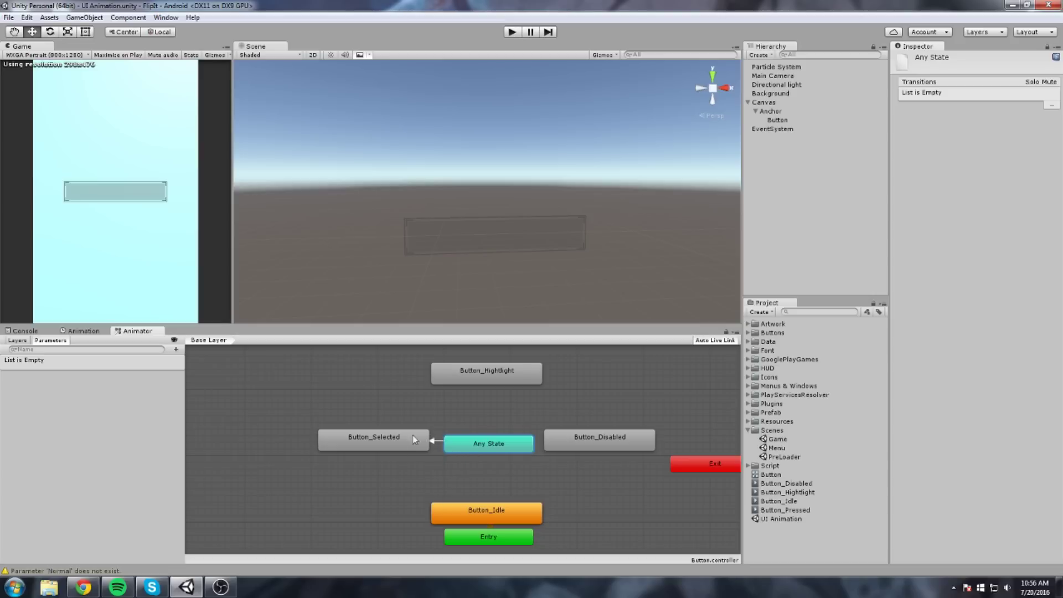
pyautogui.click(519, 372)
pyautogui.click(489, 509)
# Step: Add a condition to the Any State to Button_Idle transition and check which parameters it offers
pyautogui.click(487, 483)
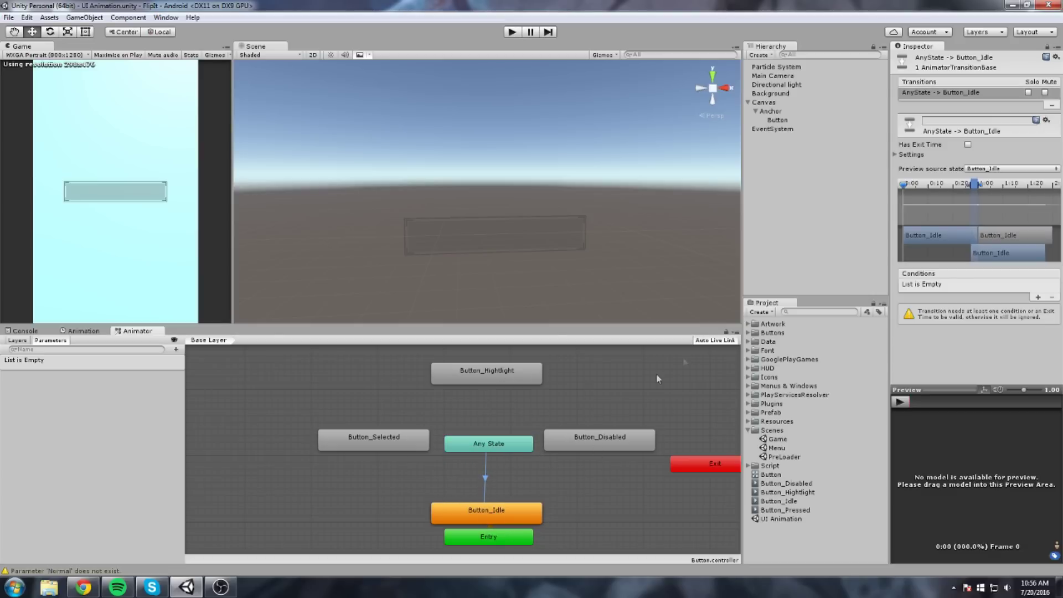
pyautogui.click(1037, 297)
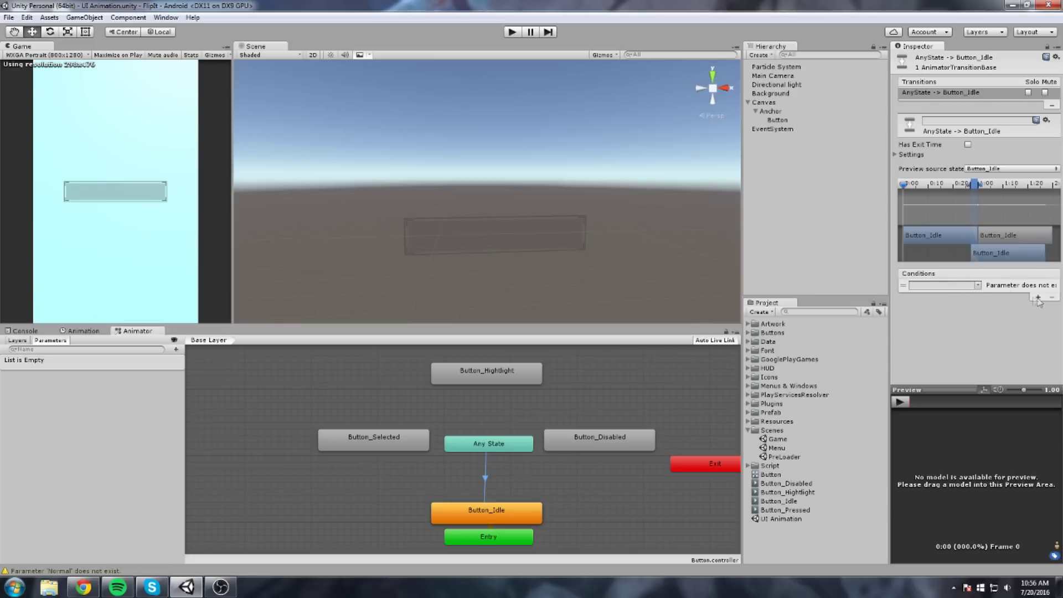
pyautogui.click(978, 286)
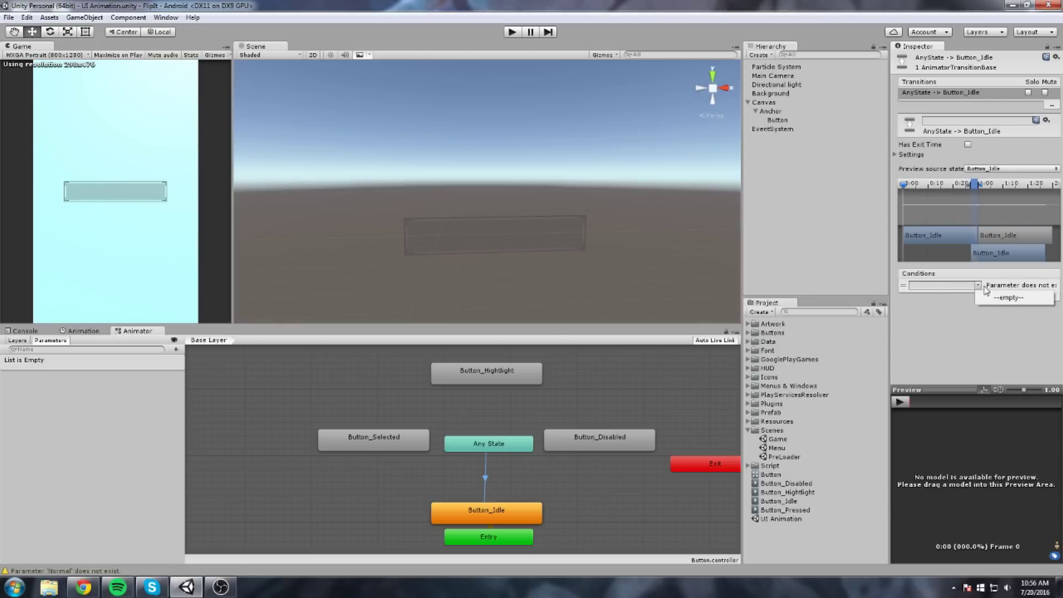
pyautogui.click(985, 293)
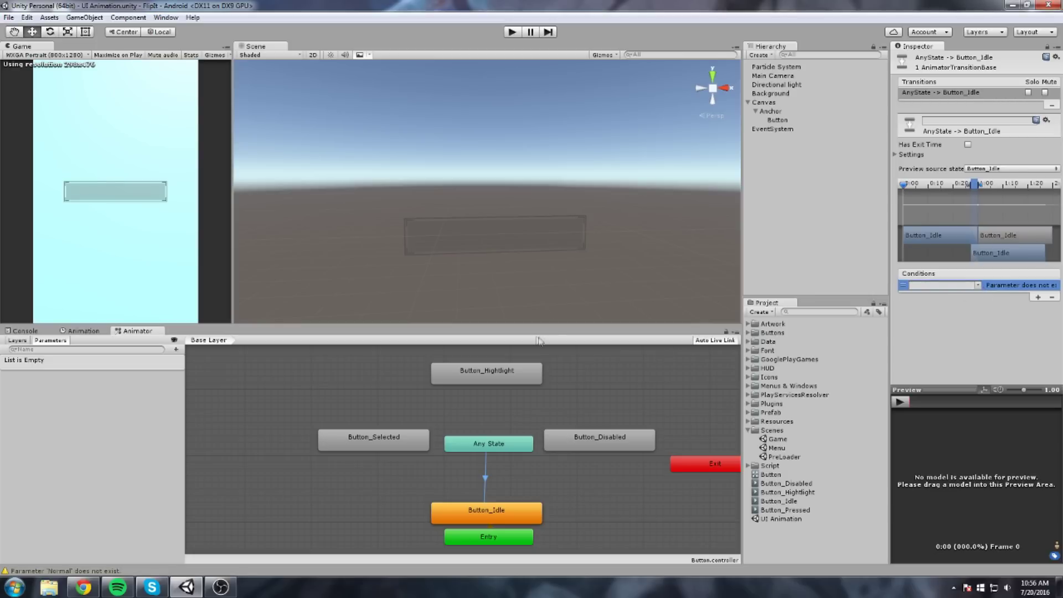
pyautogui.click(551, 412)
# Step: Add a new trigger parameter to the Button's Animator controller
pyautogui.click(17, 340)
pyautogui.click(50, 340)
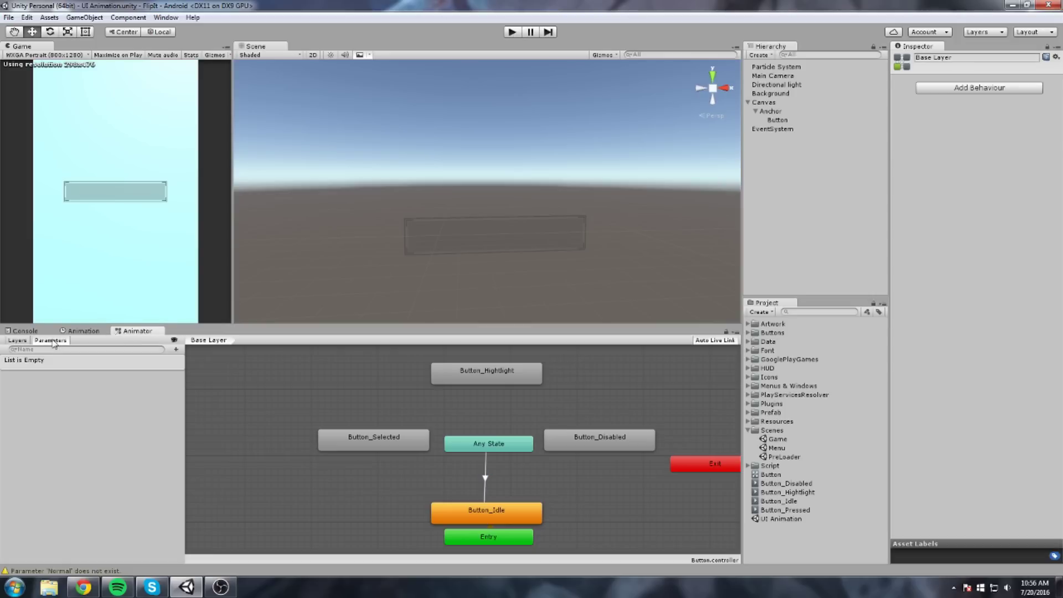
pyautogui.click(176, 350)
pyautogui.click(195, 402)
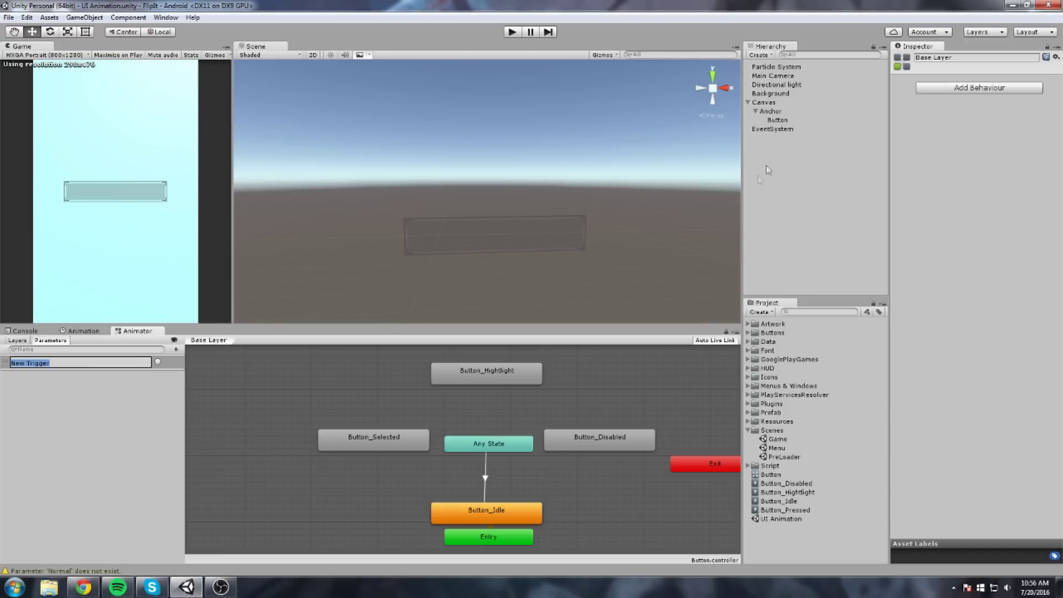
# Step: Rename the new trigger parameter to Normal, using the name copied from the Button component's Normal Trigger
pyautogui.click(777, 120)
pyautogui.click(938, 203)
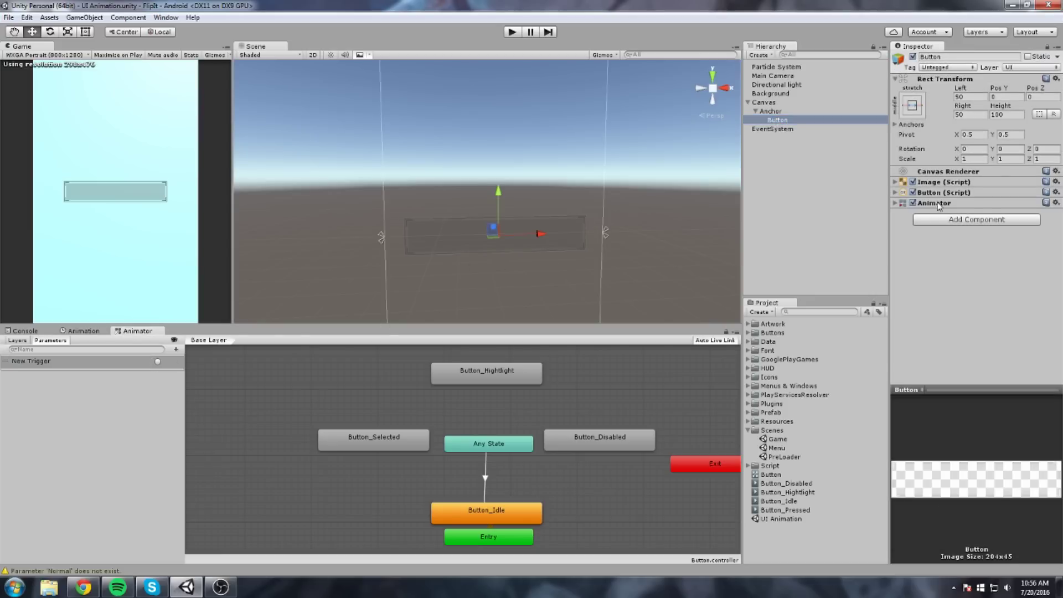
pyautogui.click(932, 202)
pyautogui.click(946, 193)
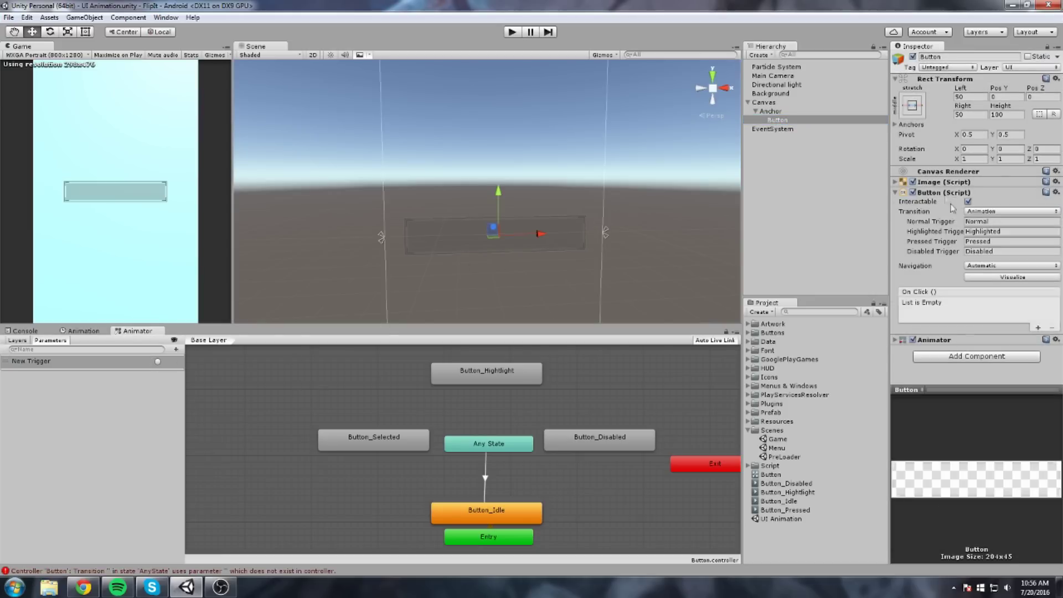
pyautogui.click(968, 221)
pyautogui.hotkey('ctrl', 'c')
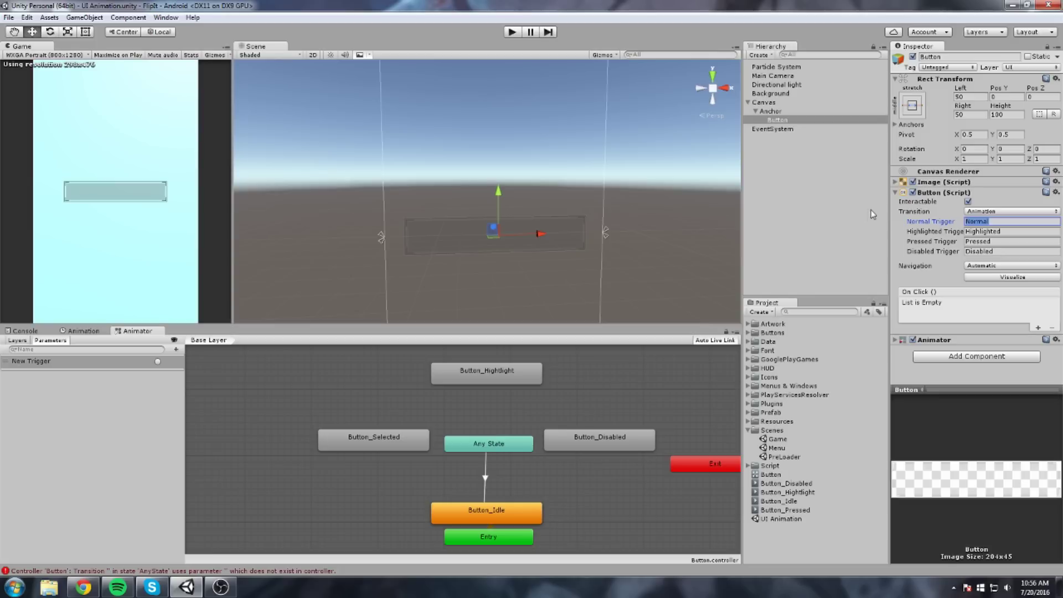
pyautogui.click(22, 361)
pyautogui.click(22, 361)
pyautogui.hotkey('ctrl', 'v')
pyautogui.press('Return')
# Step: Add a second trigger parameter named Highlighted to match the Button component's Highlighted Trigger
pyautogui.click(176, 349)
pyautogui.click(191, 397)
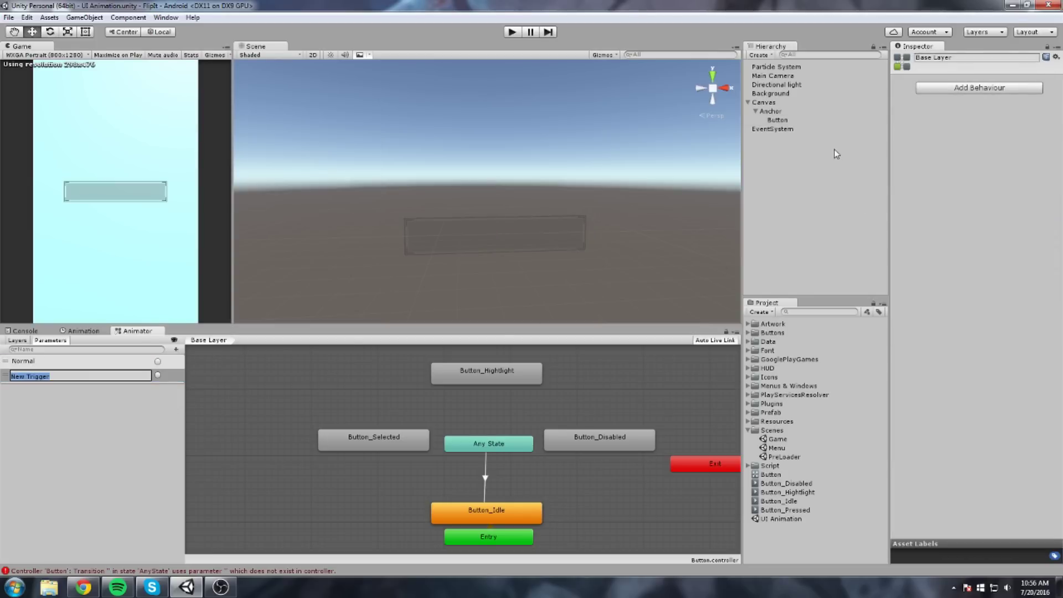
pyautogui.click(786, 120)
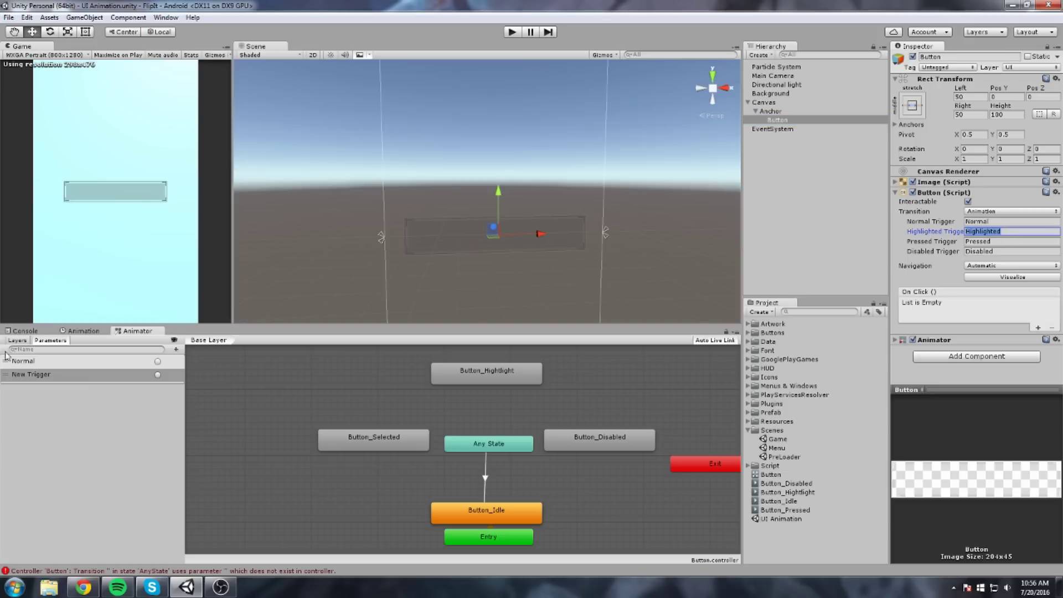
pyautogui.click(33, 375)
pyautogui.click(33, 375)
pyautogui.write('Highlighted')
pyautogui.press('Return')
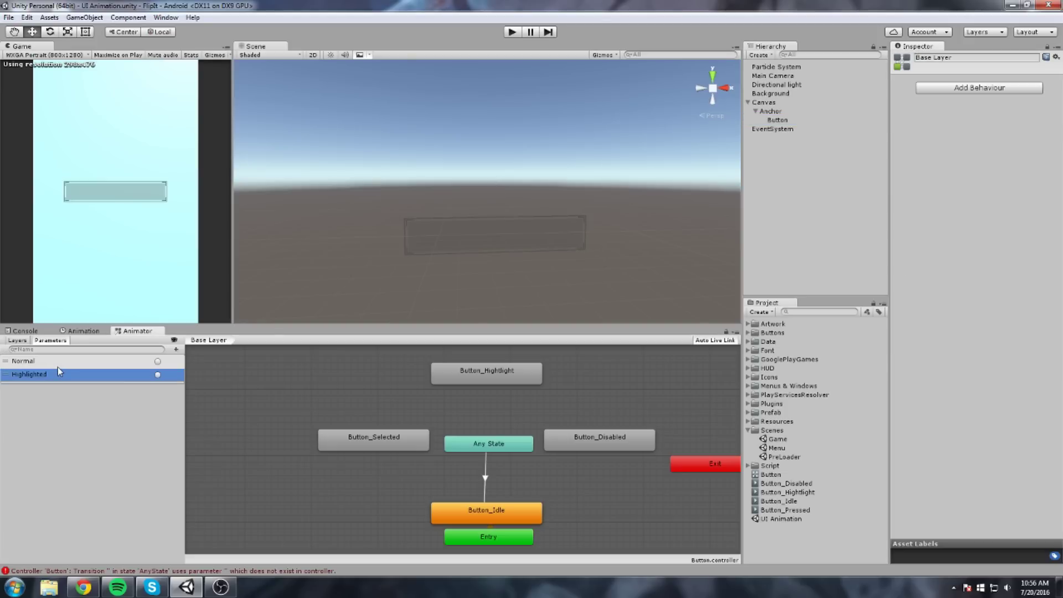
# Step: Add a third trigger parameter named Pressed, copying the name from the Button component's Pressed Trigger
pyautogui.click(777, 120)
pyautogui.click(1004, 242)
pyautogui.hotkey('ctrl', 'c')
pyautogui.click(176, 349)
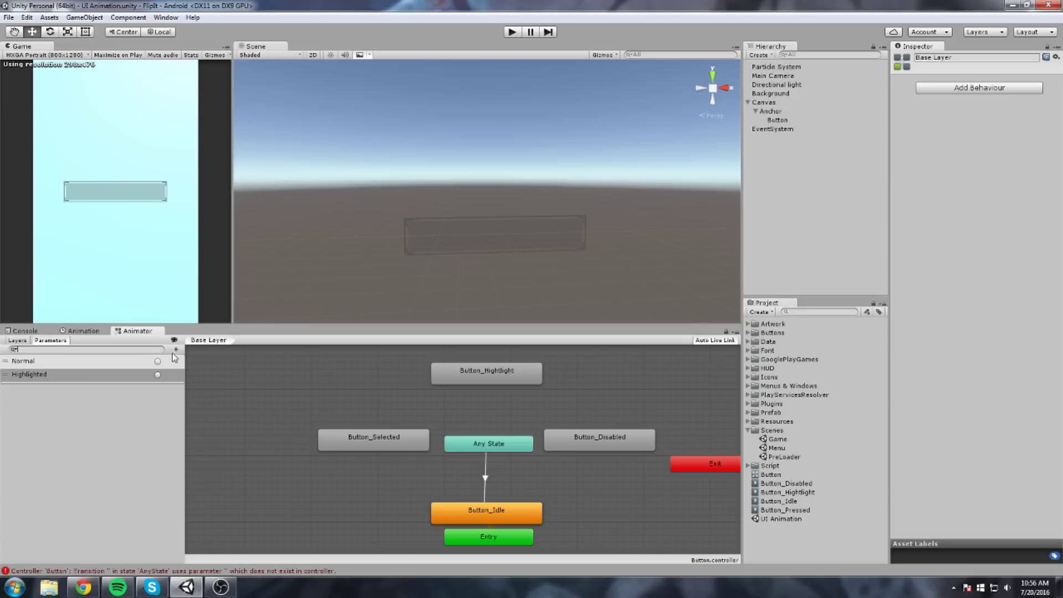
pyautogui.click(188, 397)
pyautogui.hotkey('ctrl', 'v')
pyautogui.press('Return')
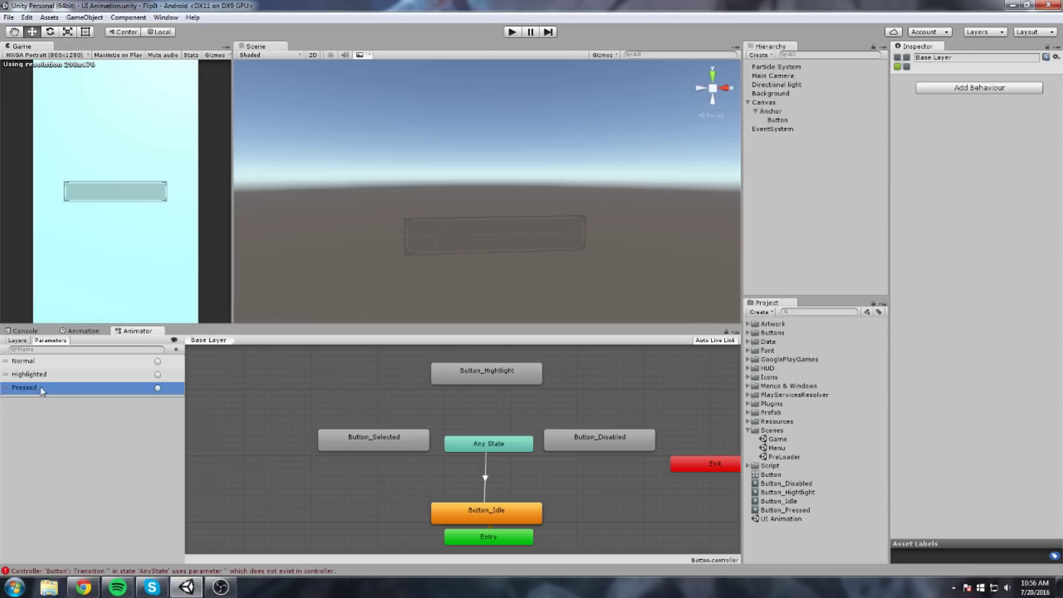
# Step: Add a fourth trigger parameter named Disabled, copying the name from the Button component's Disabled Trigger
pyautogui.click(176, 349)
pyautogui.click(194, 397)
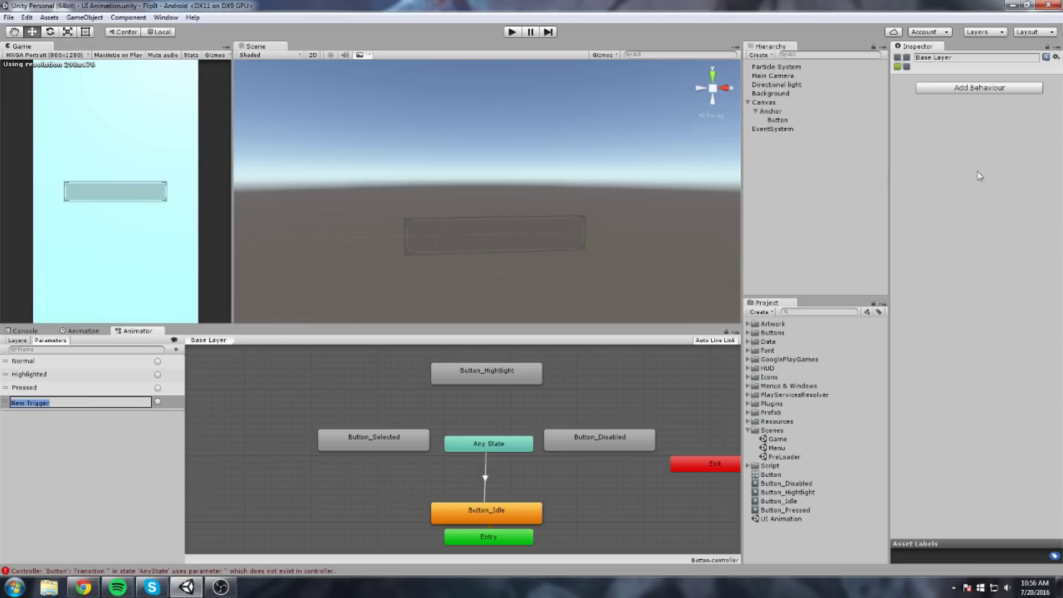
pyautogui.click(781, 121)
pyautogui.click(994, 252)
pyautogui.hotkey('ctrl', 'c')
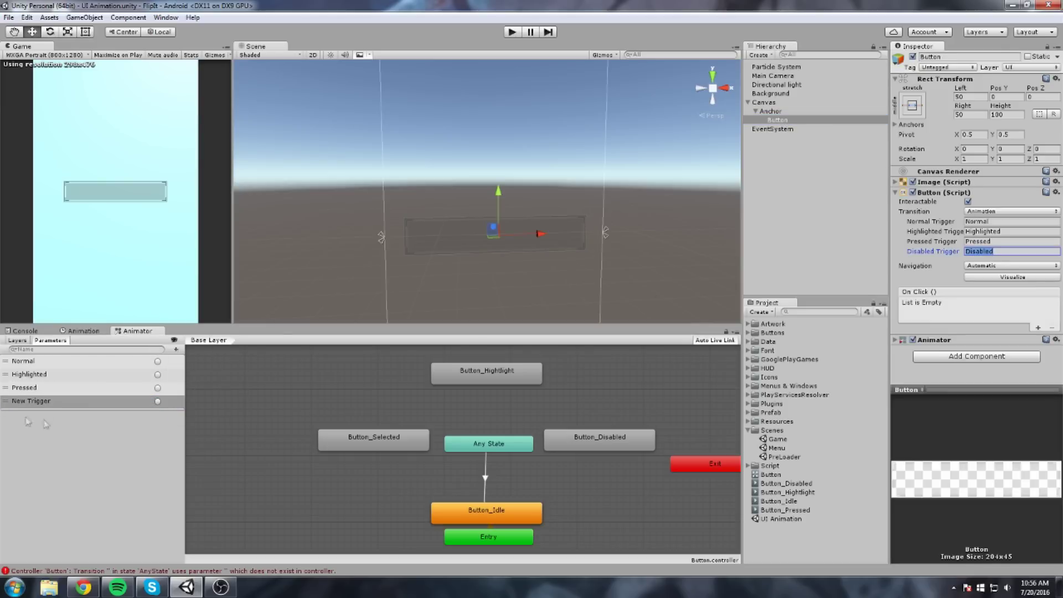
pyautogui.click(39, 403)
pyautogui.doubleClick(39, 403)
pyautogui.hotkey('ctrl', 'v')
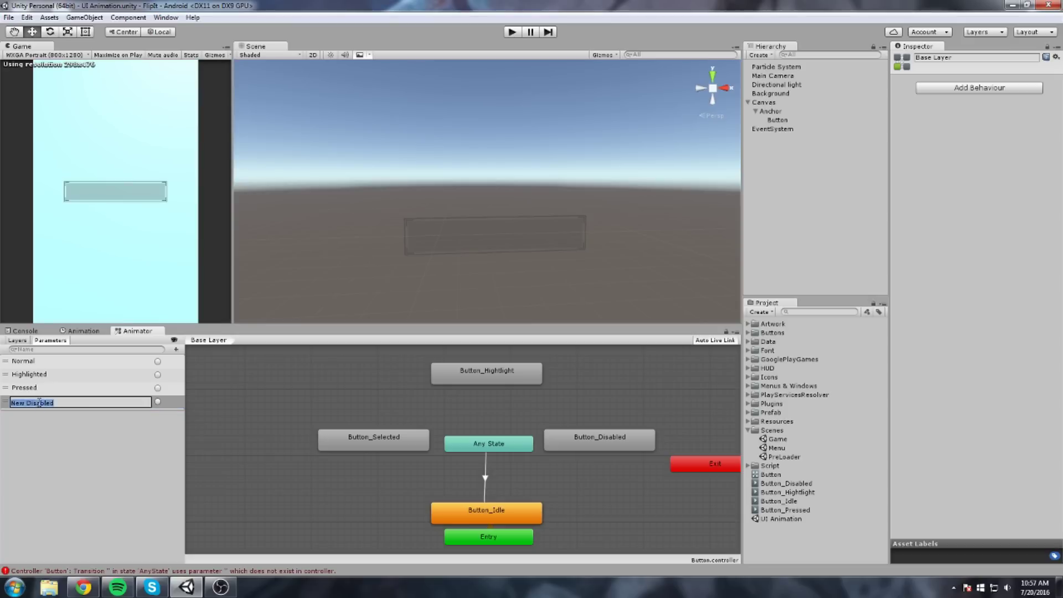
pyautogui.press('Return')
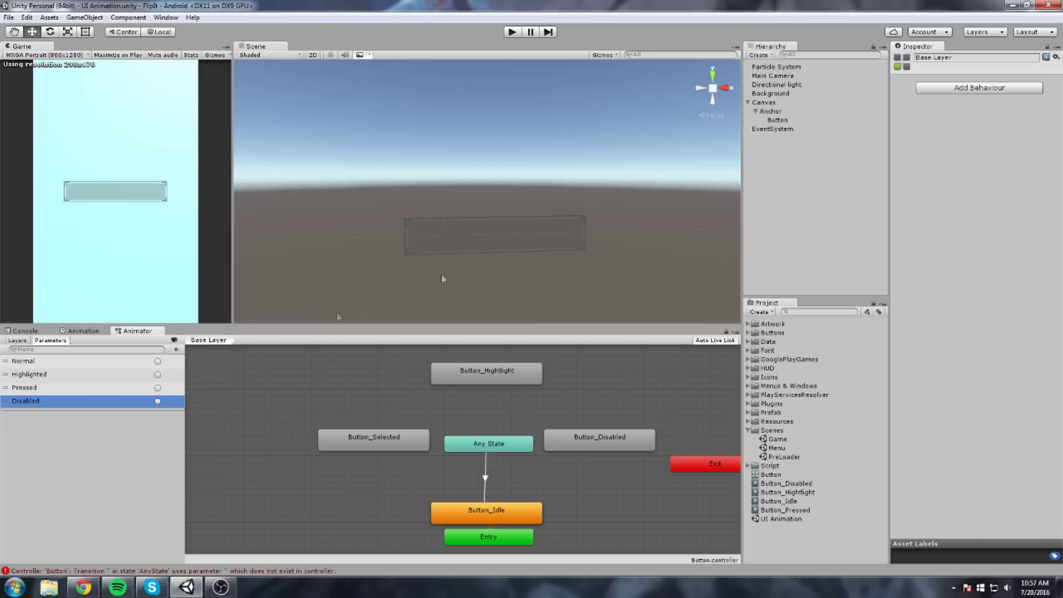
# Step: Set the condition of the Any State to Button_Idle transition to the Normal trigger
pyautogui.moveTo(553, 453); pyautogui.dragTo(533, 432, button='middle')
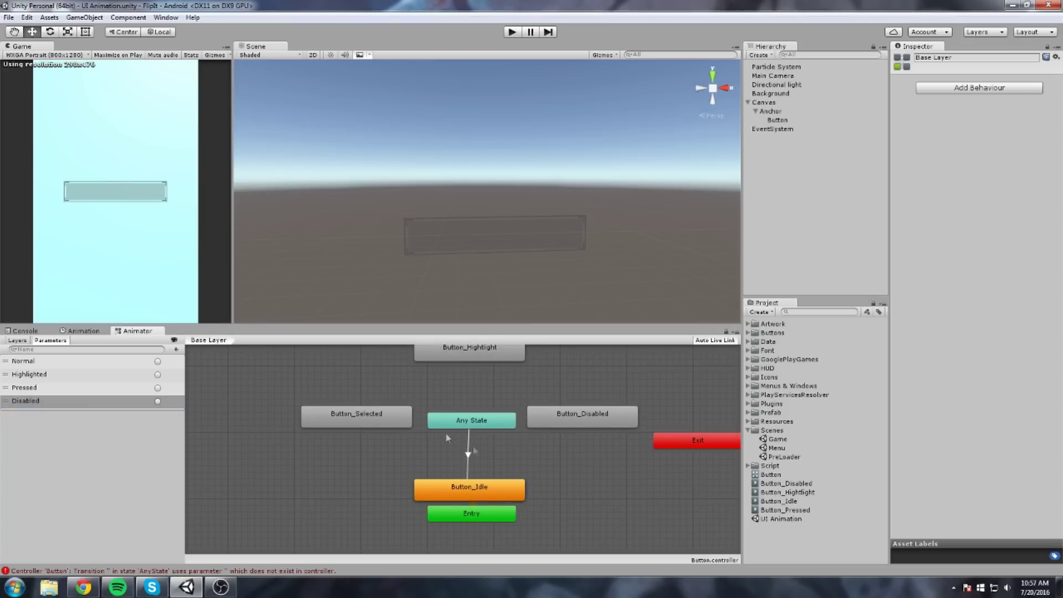
pyautogui.click(482, 424)
pyautogui.click(468, 454)
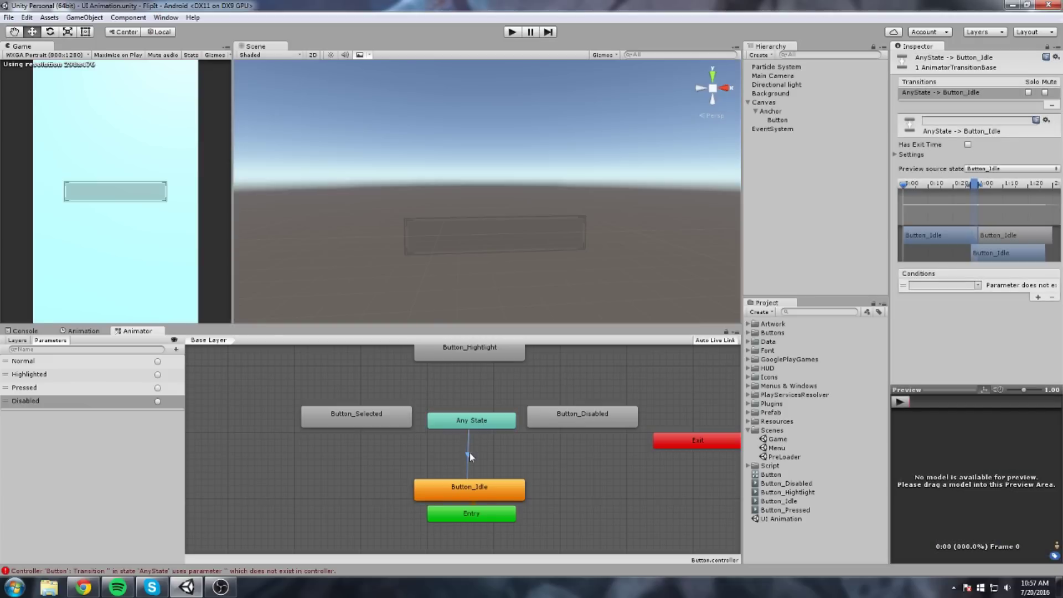
pyautogui.click(978, 285)
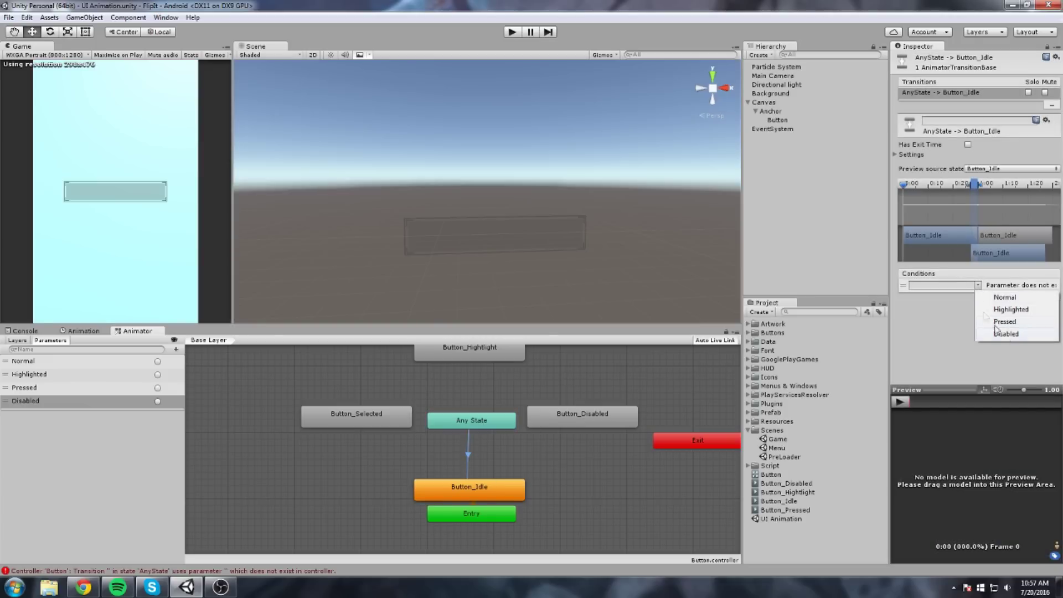
pyautogui.click(990, 297)
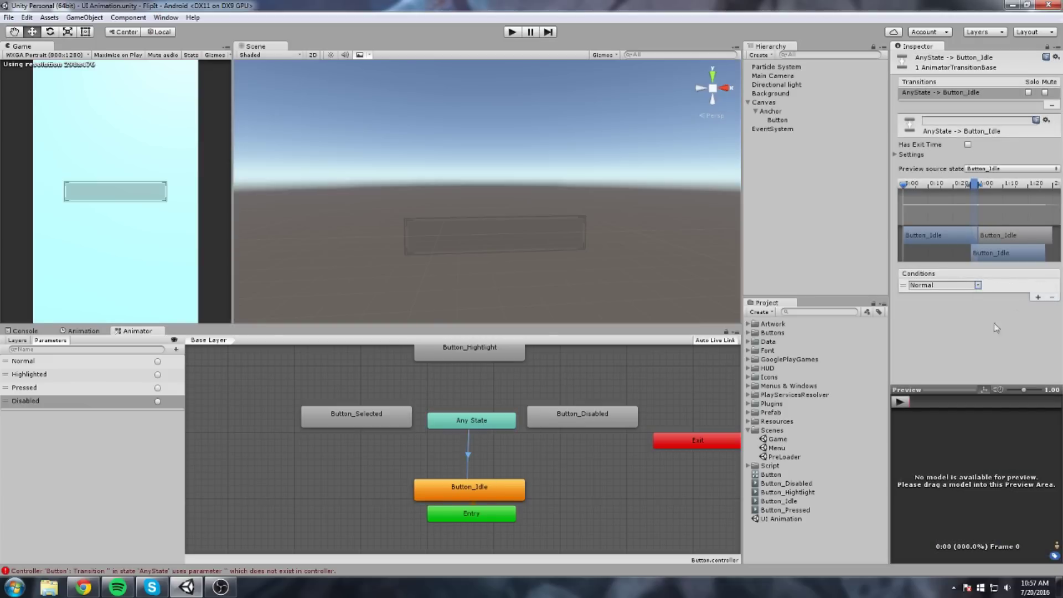
# Step: Make a transition from Any State to Button_Selected and give it the Pressed trigger as its condition
pyautogui.rightClick(468, 421)
pyautogui.click(487, 422)
pyautogui.click(386, 414)
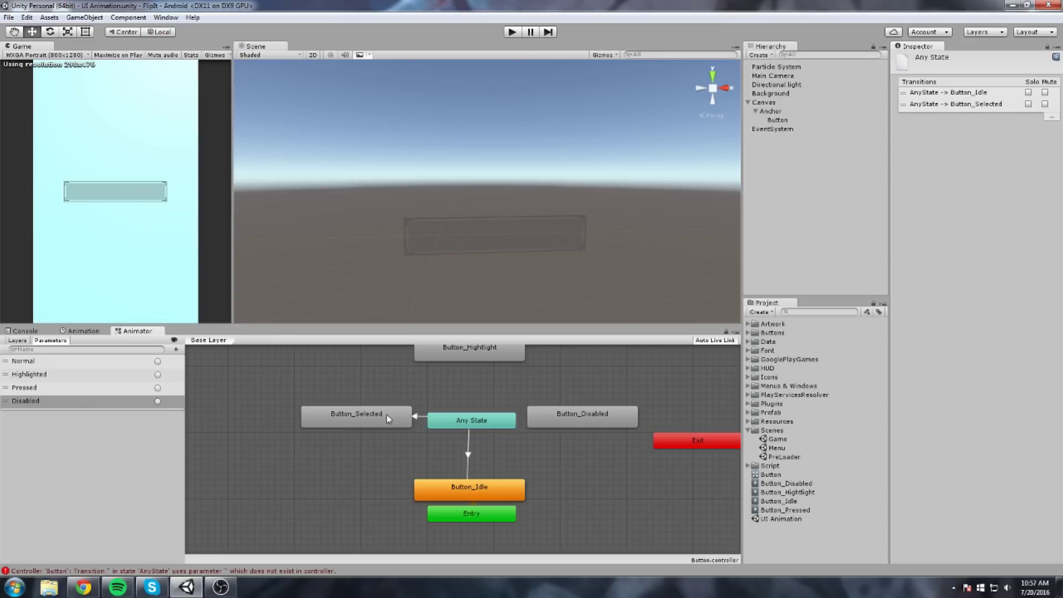
pyautogui.click(391, 417)
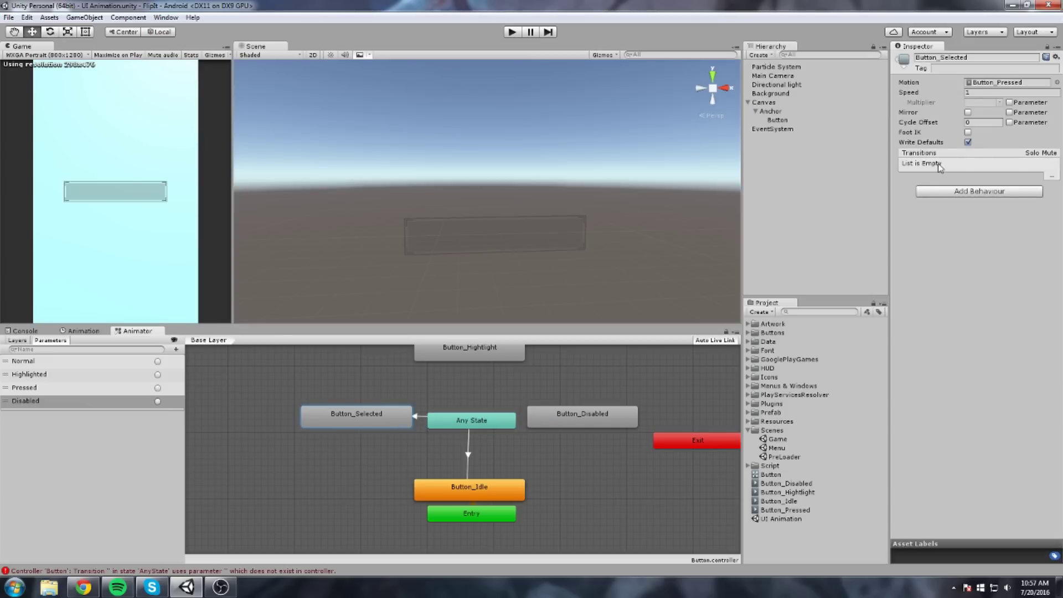
pyautogui.click(421, 416)
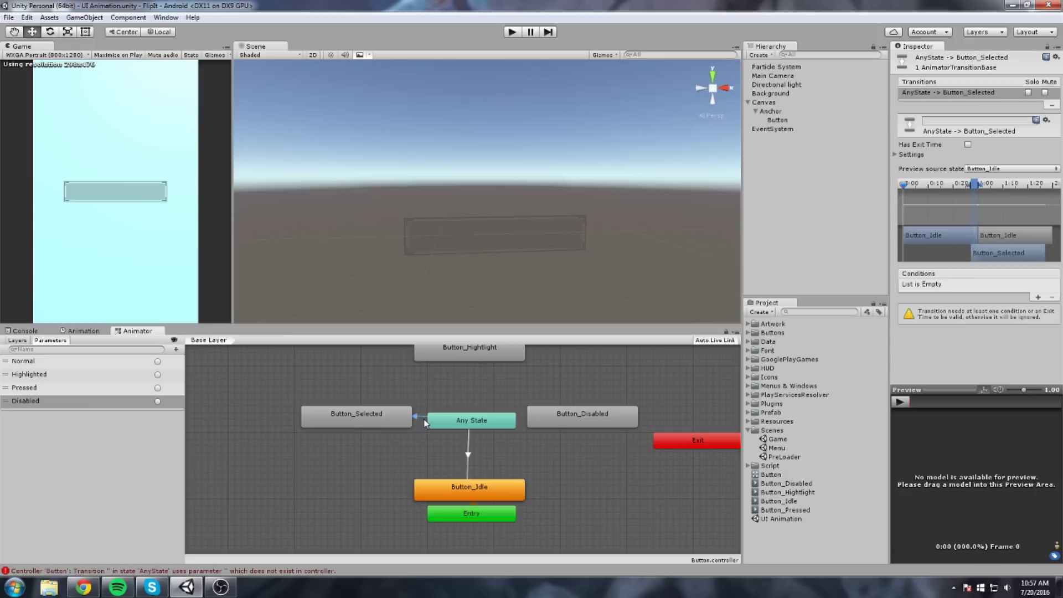
pyautogui.click(1037, 299)
pyautogui.click(975, 285)
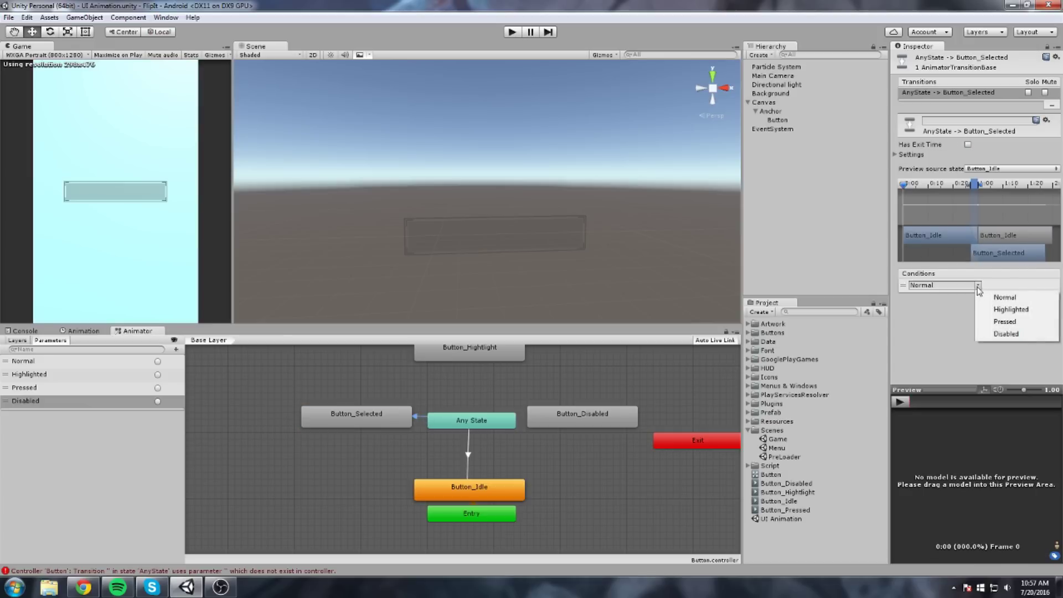
pyautogui.click(1019, 326)
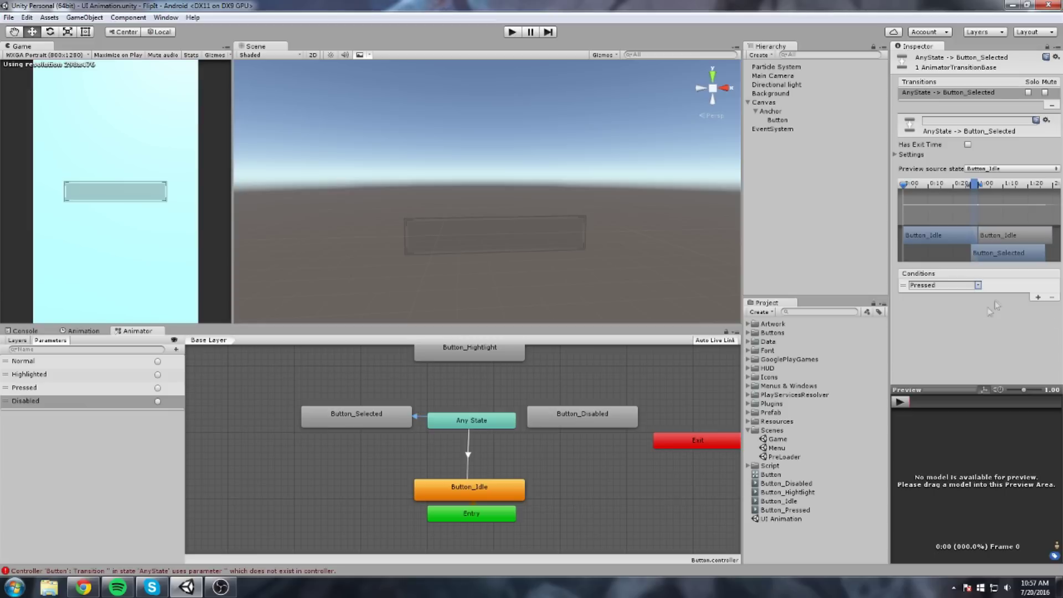
# Step: Make a transition from Any State to Button_Hightlight and give it the Highlighted trigger as its condition
pyautogui.rightClick(484, 428)
pyautogui.click(520, 432)
pyautogui.click(470, 354)
pyautogui.click(468, 387)
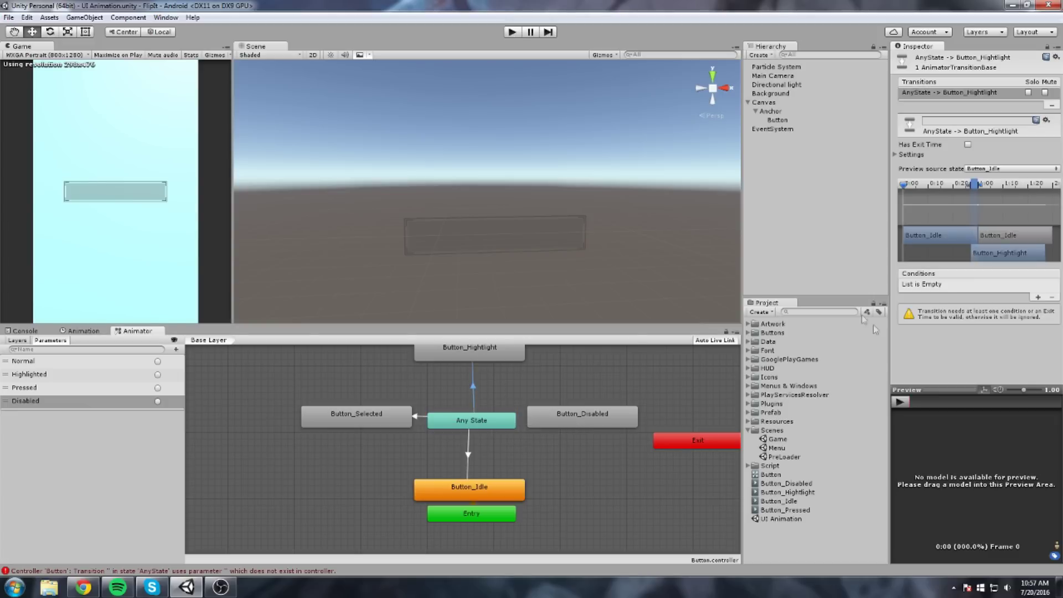
pyautogui.click(1038, 297)
pyautogui.click(978, 285)
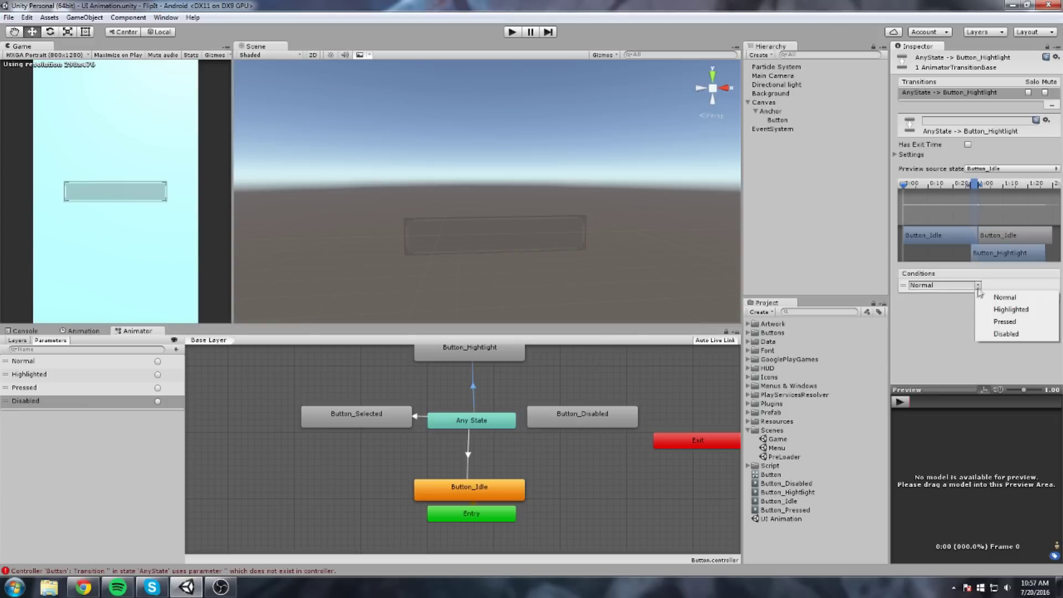
pyautogui.click(1011, 309)
# Step: Make a transition from Any State to Button_Disabled and give it the Disabled trigger as its condition
pyautogui.rightClick(474, 422)
pyautogui.click(498, 425)
pyautogui.click(563, 417)
pyautogui.click(524, 422)
pyautogui.click(1038, 297)
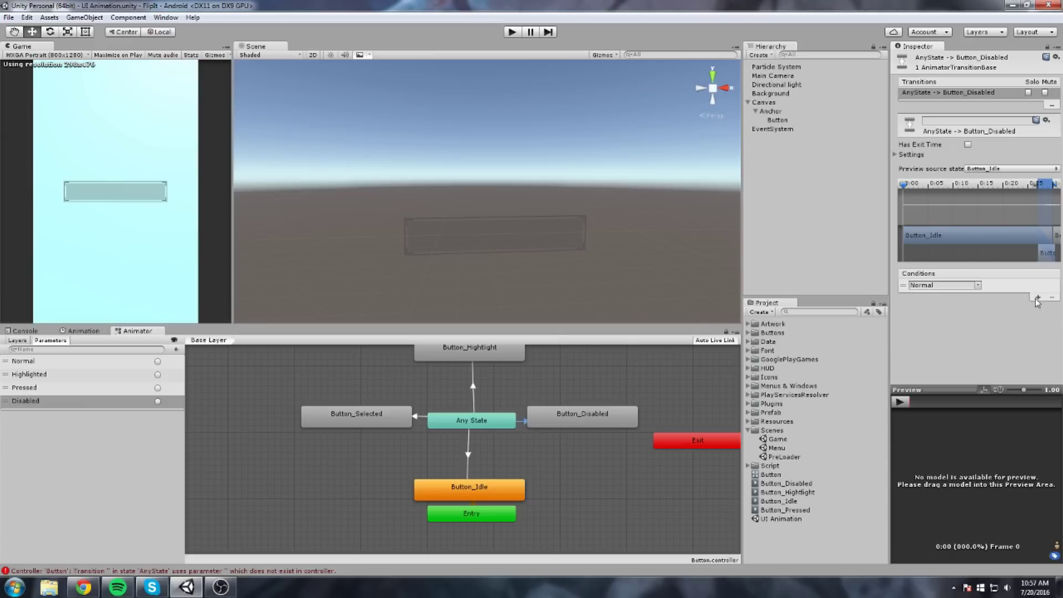
pyautogui.click(977, 285)
pyautogui.click(1005, 334)
# Step: Run the scene to test the button's highlighted and pressed animations, and toggle its Interactable option to test the disabled one
pyautogui.click(514, 32)
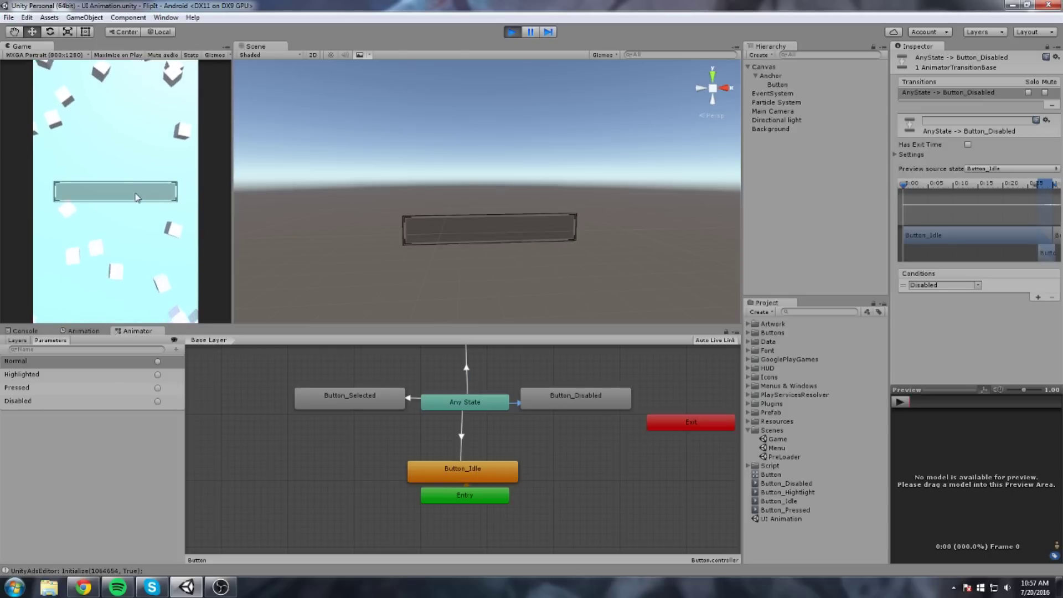
pyautogui.moveTo(523, 403); pyautogui.dragTo(529, 453, button='middle')
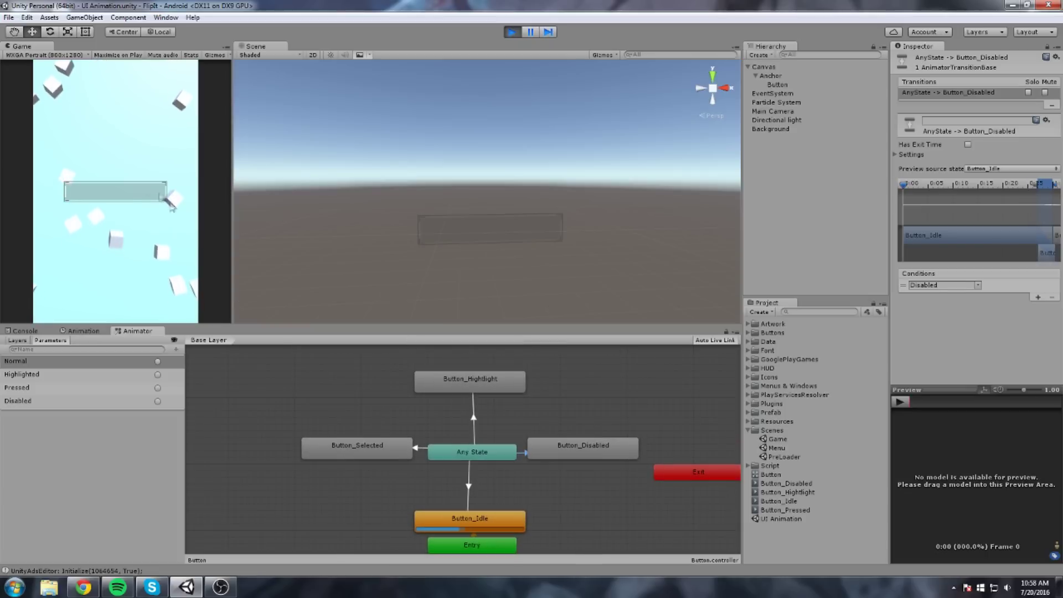
pyautogui.click(141, 200)
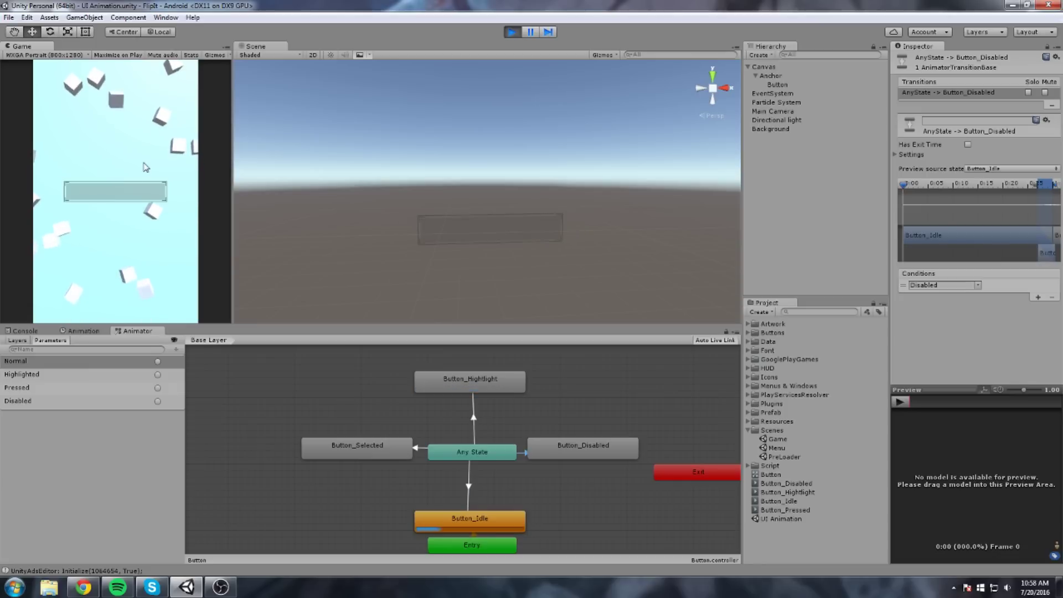
pyautogui.click(136, 194)
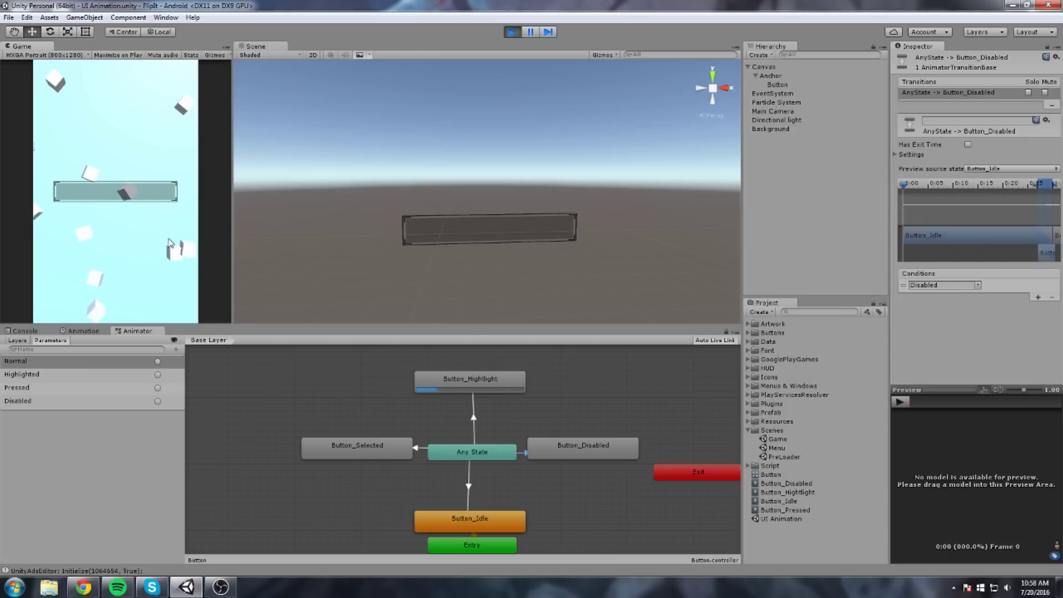
pyautogui.click(119, 192)
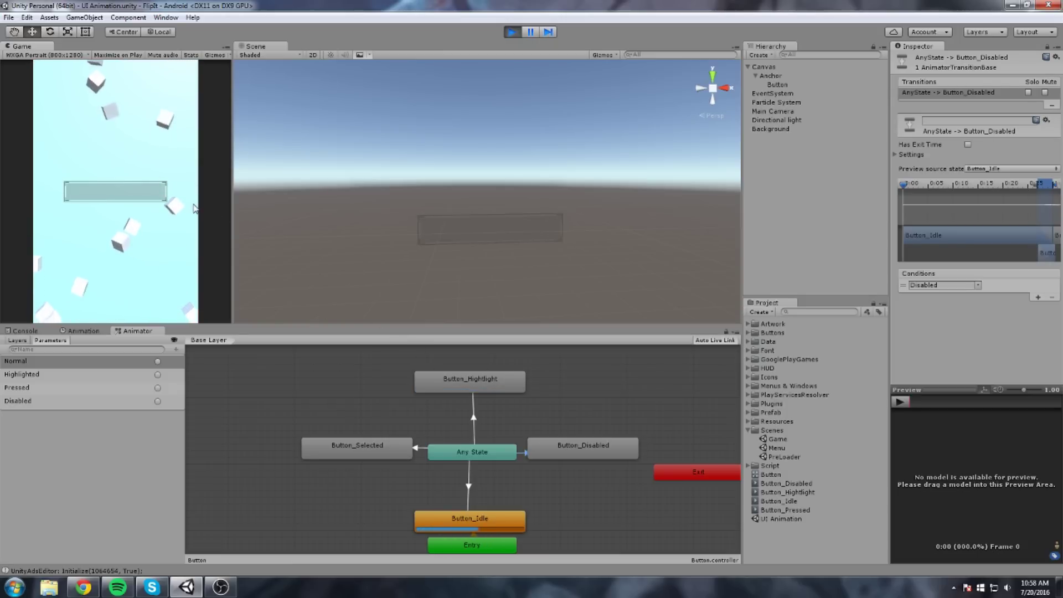
pyautogui.click(781, 86)
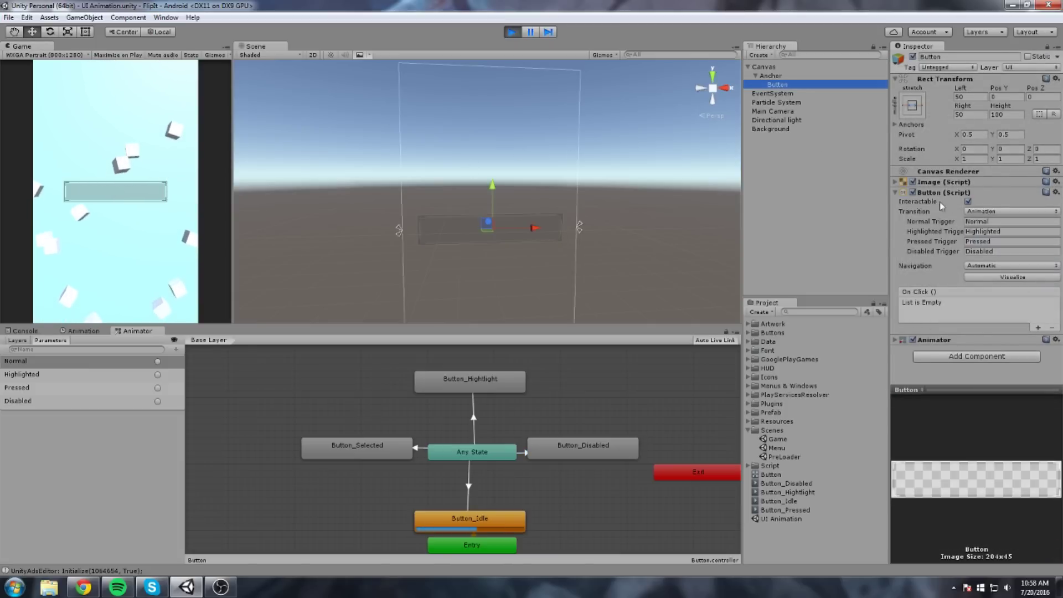
pyautogui.click(968, 201)
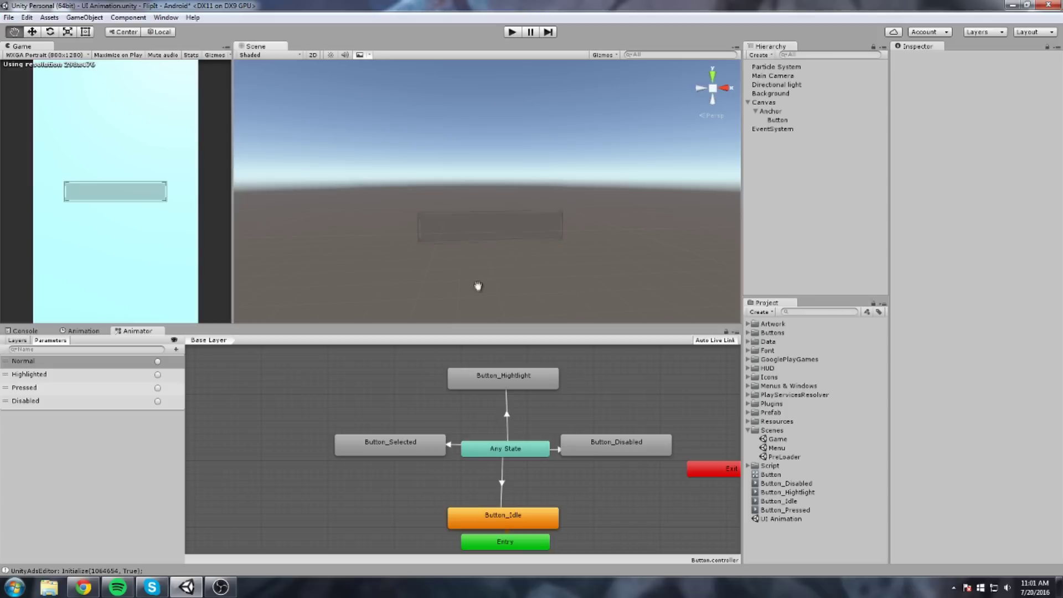
pyautogui.moveTo(606, 246); pyautogui.dragTo(650, 181, button='middle')
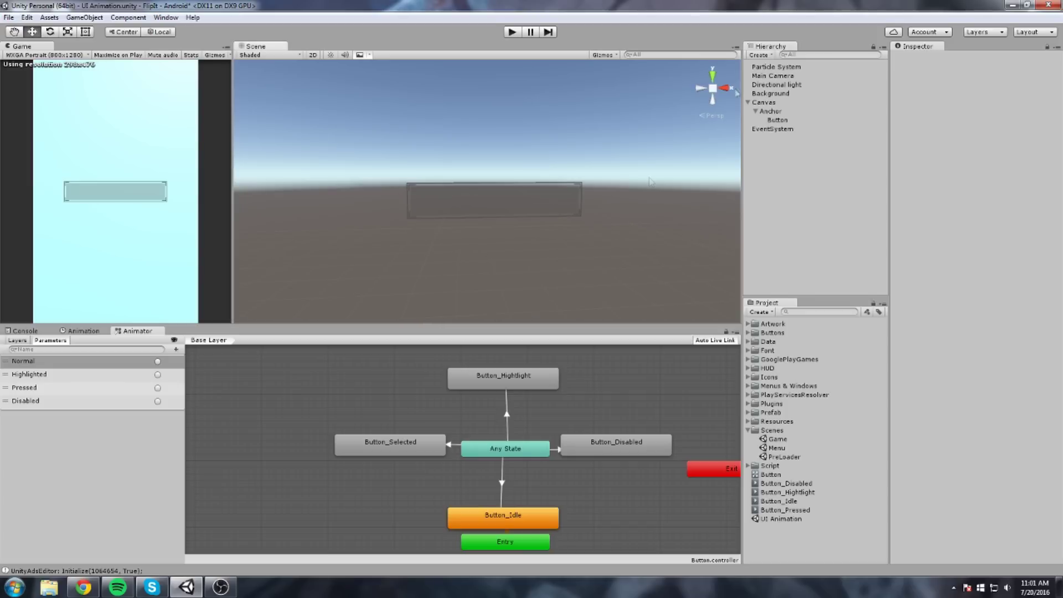
pyautogui.click(777, 119)
pyautogui.hotkey('ctrl', 'b')
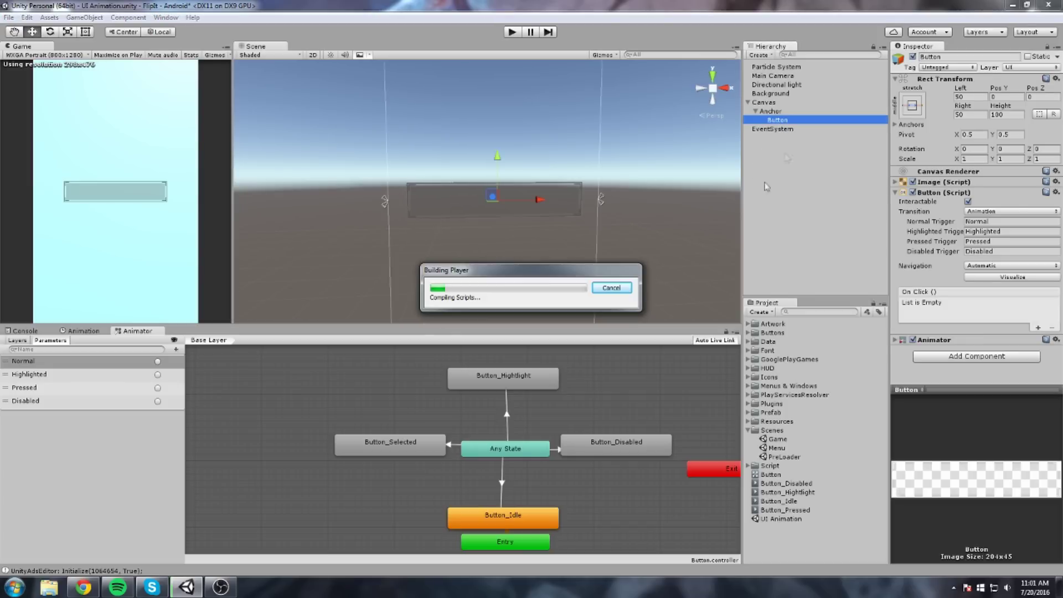
pyautogui.click(611, 289)
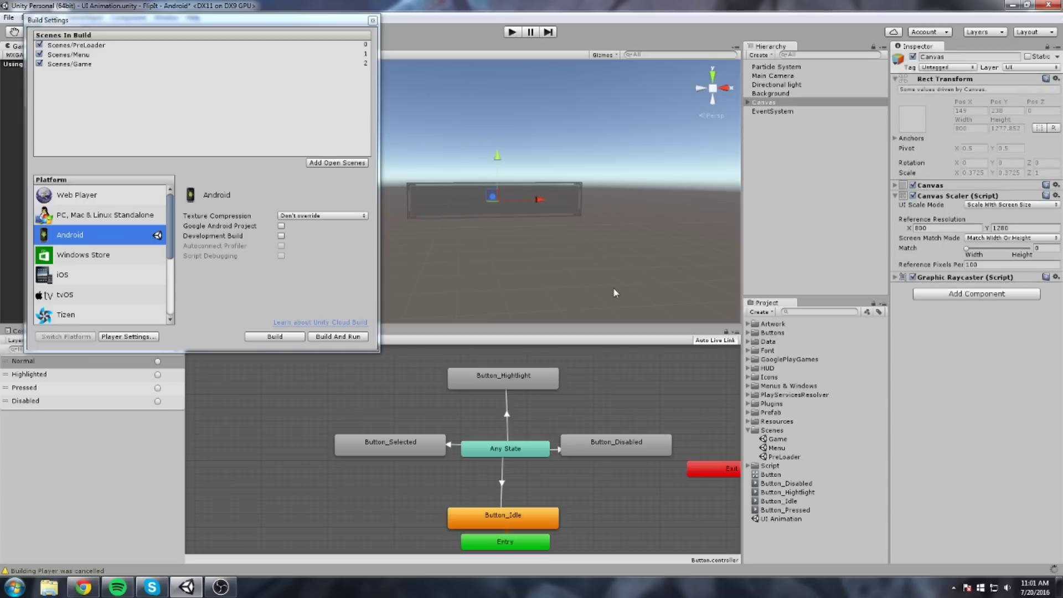
pyautogui.click(372, 20)
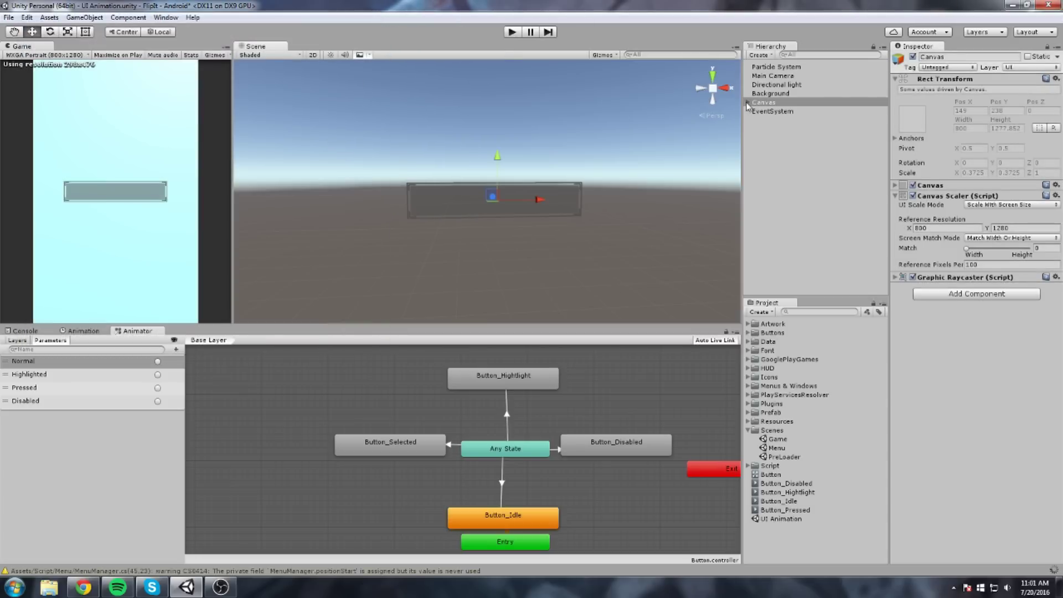
pyautogui.click(775, 103)
pyautogui.click(770, 160)
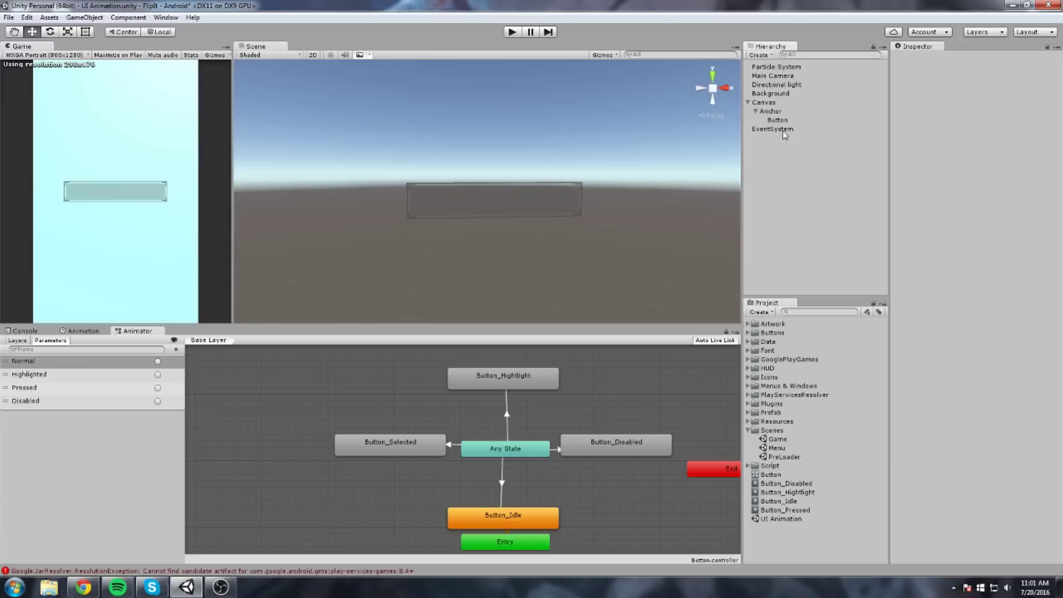
# Step: Duplicate the Button twice, placing one copy below it at Pos Y about -110 and the other above at about 185
pyautogui.click(556, 187)
pyautogui.moveTo(497, 171); pyautogui.dragTo(492, 229)
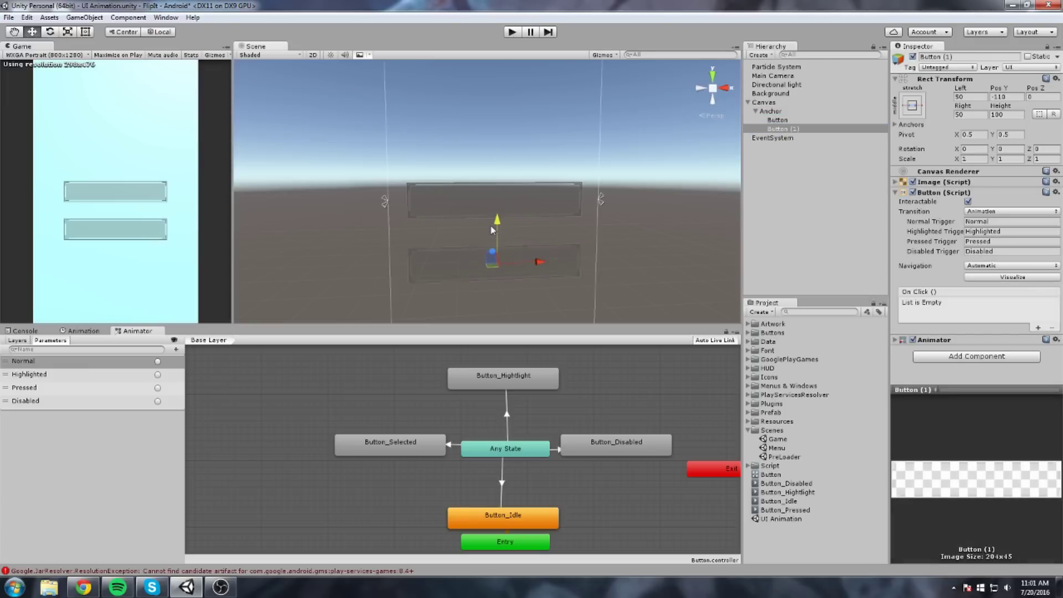
pyautogui.click(789, 128)
pyautogui.hotkey('ctrl', 'd')
pyautogui.moveTo(498, 224); pyautogui.dragTo(504, 100)
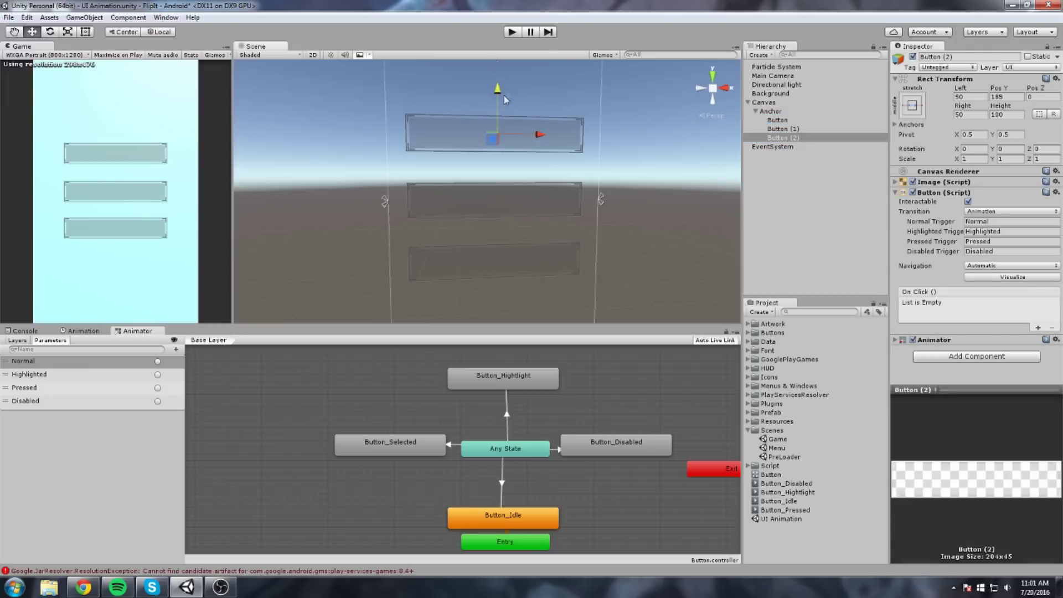
# Step: Run the scene to test the animations of the three buttons by pressing the uppermost one, and stop playback
pyautogui.click(510, 31)
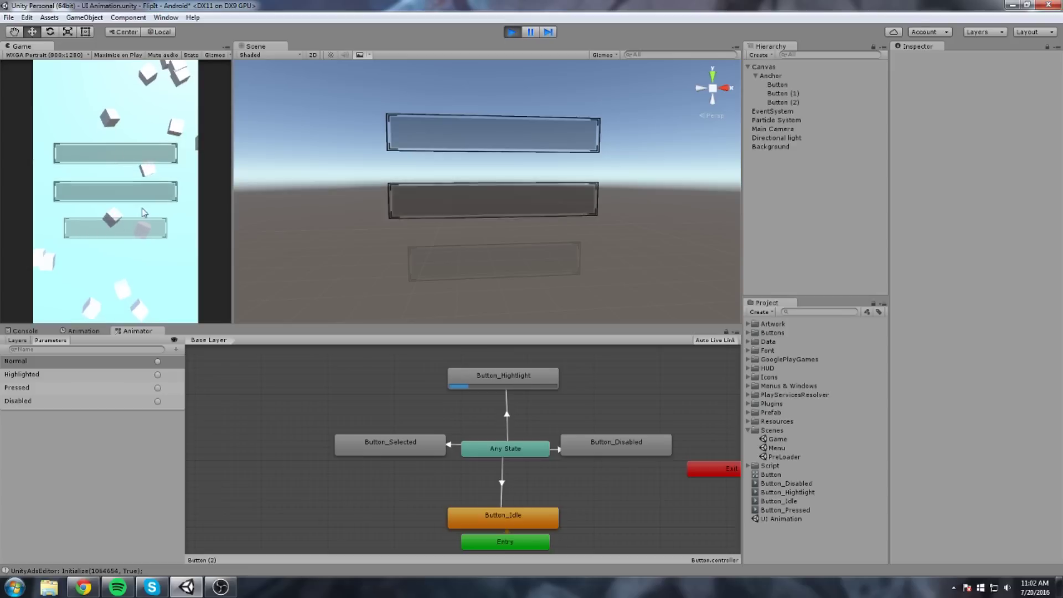
pyautogui.click(129, 154)
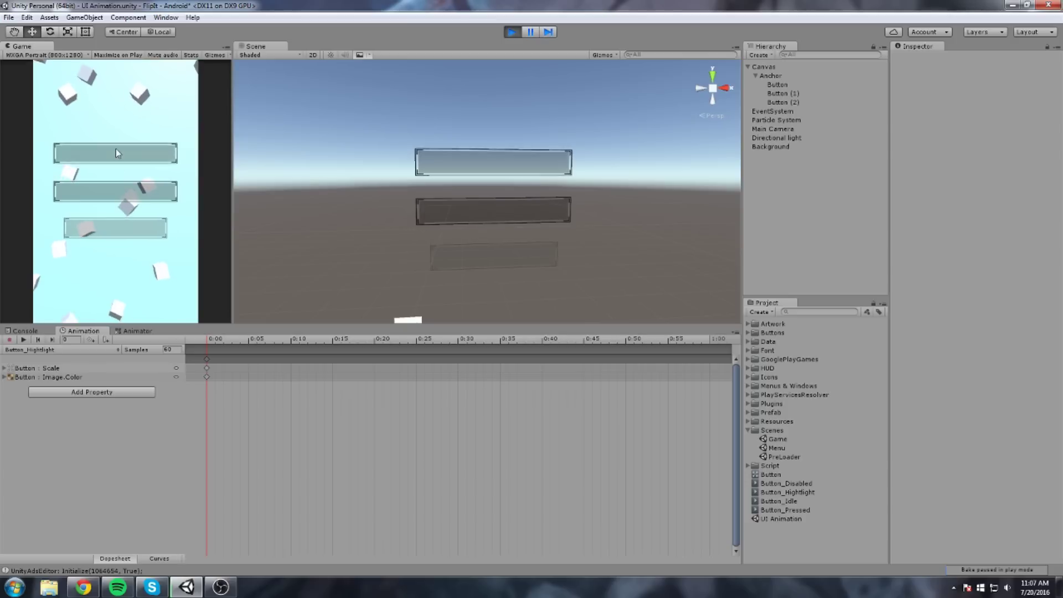
pyautogui.click(512, 31)
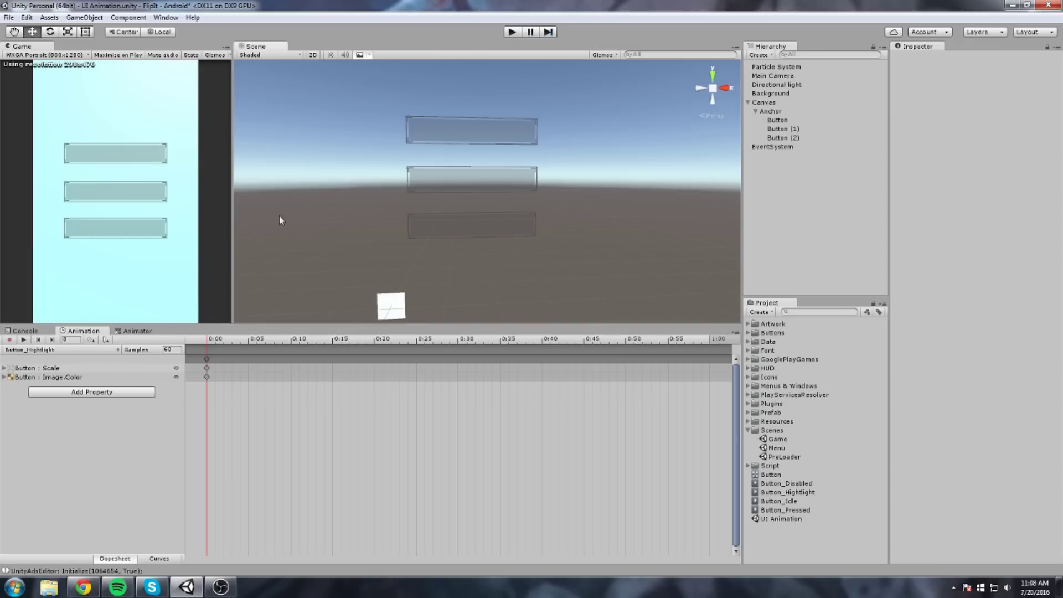
# Step: Add a second set of Scale and Image.Color keyframes at 1:00 in the Button_Hightlight clip
pyautogui.click(68, 364)
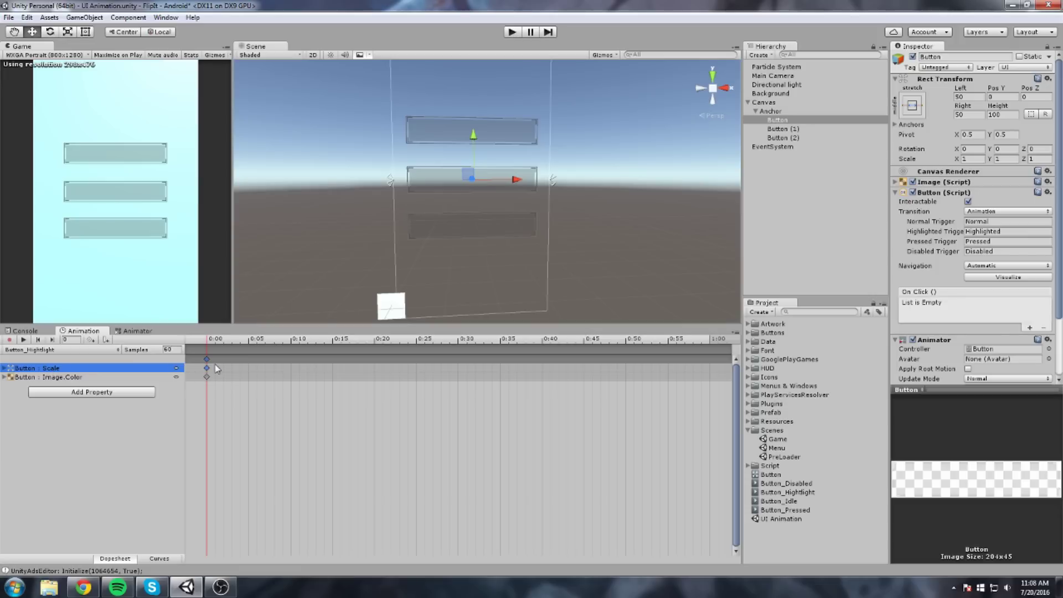
pyautogui.press('f')
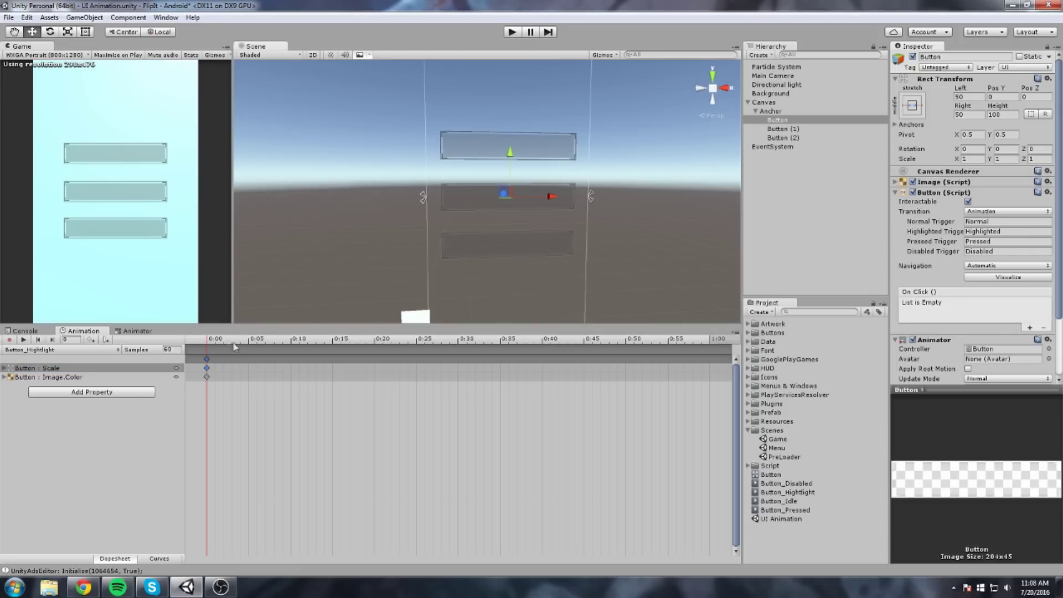
pyautogui.click(209, 344)
pyautogui.scroll(3, 387, 224)
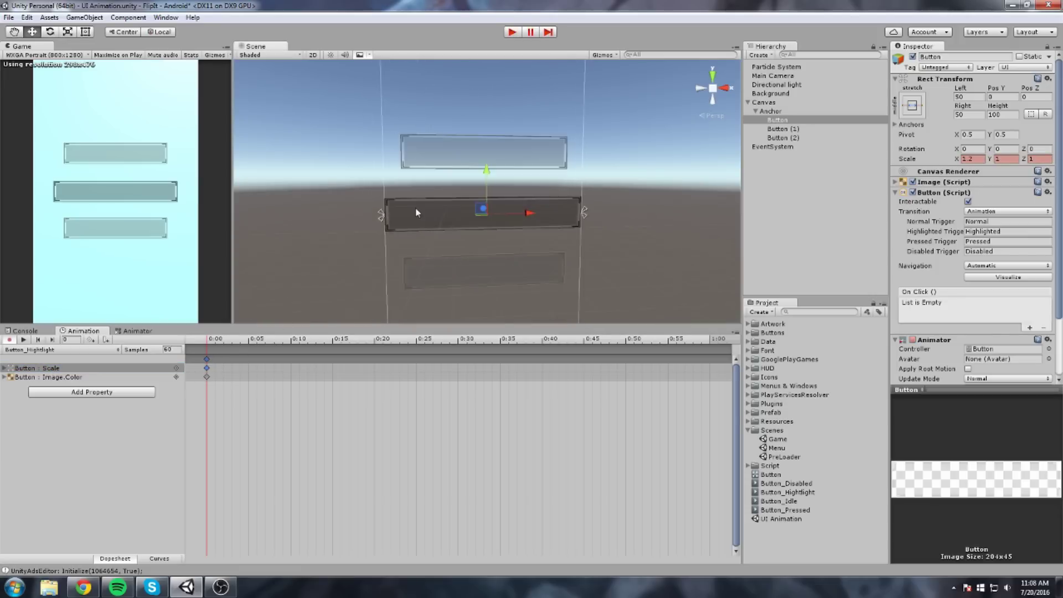
pyautogui.scroll(-2, 421, 235)
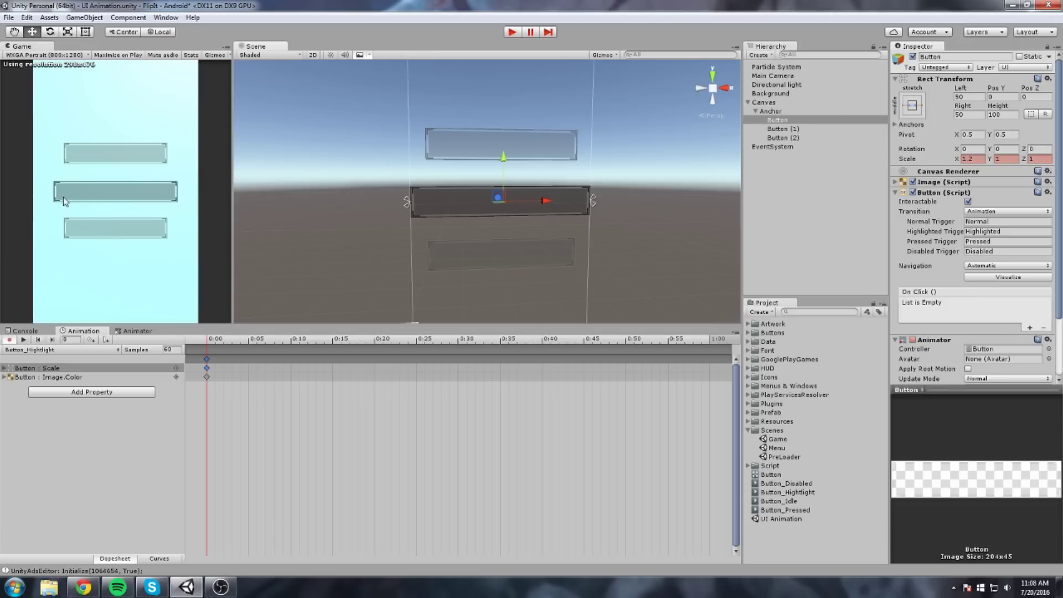
pyautogui.click(352, 363)
pyautogui.scroll(-4, 354, 361)
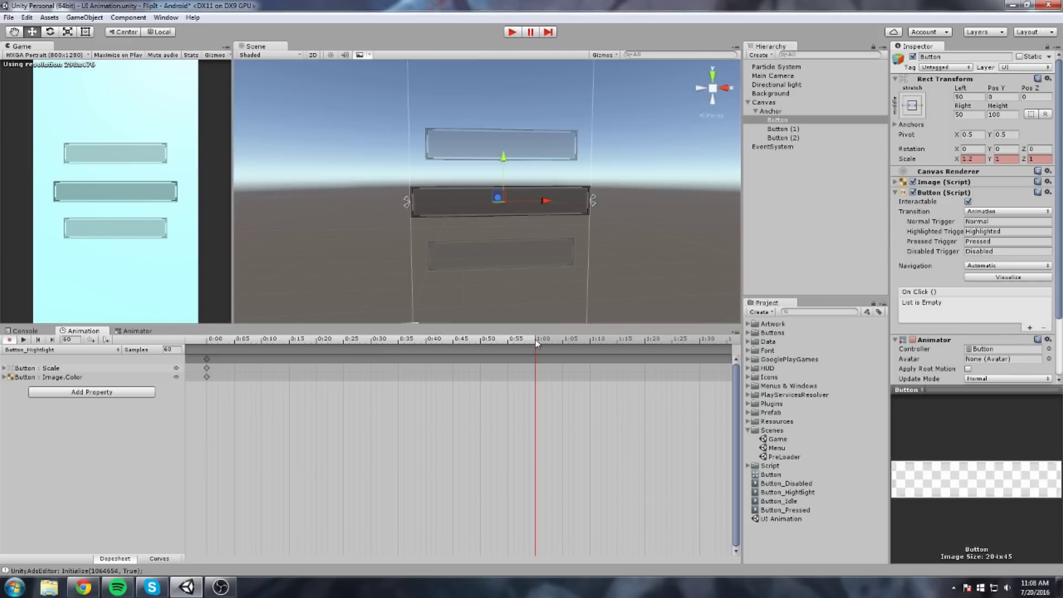
pyautogui.scroll(1, 536, 353)
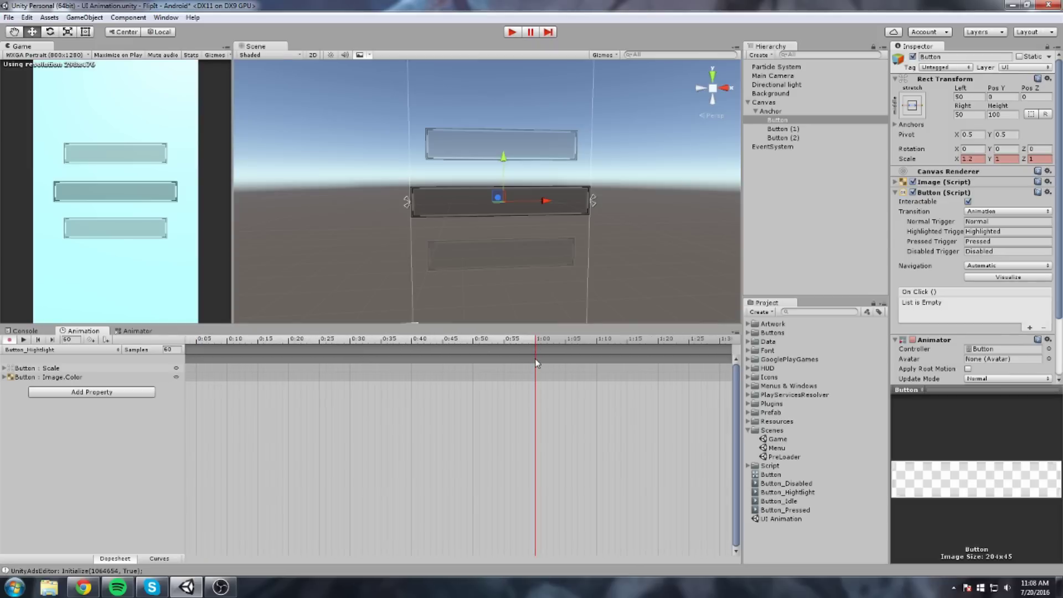
pyautogui.doubleClick(535, 361)
pyautogui.scroll(-3, 260, 382)
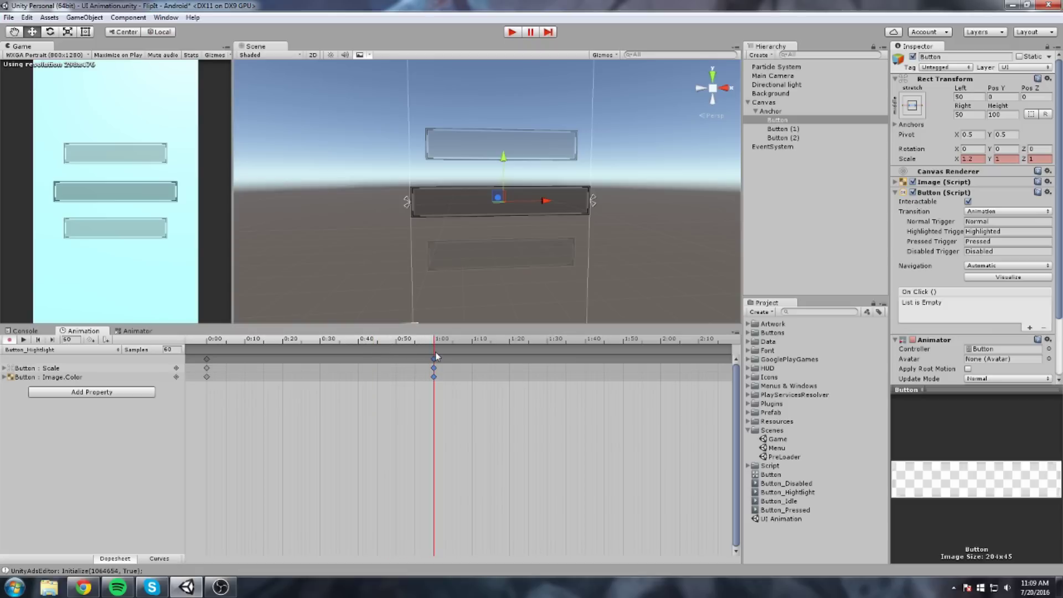
# Step: Add keyframes at 0:30 in the Button_Hightlight clip and set the button's Scale X there to 1.4
pyautogui.moveTo(422, 358); pyautogui.dragTo(320, 369)
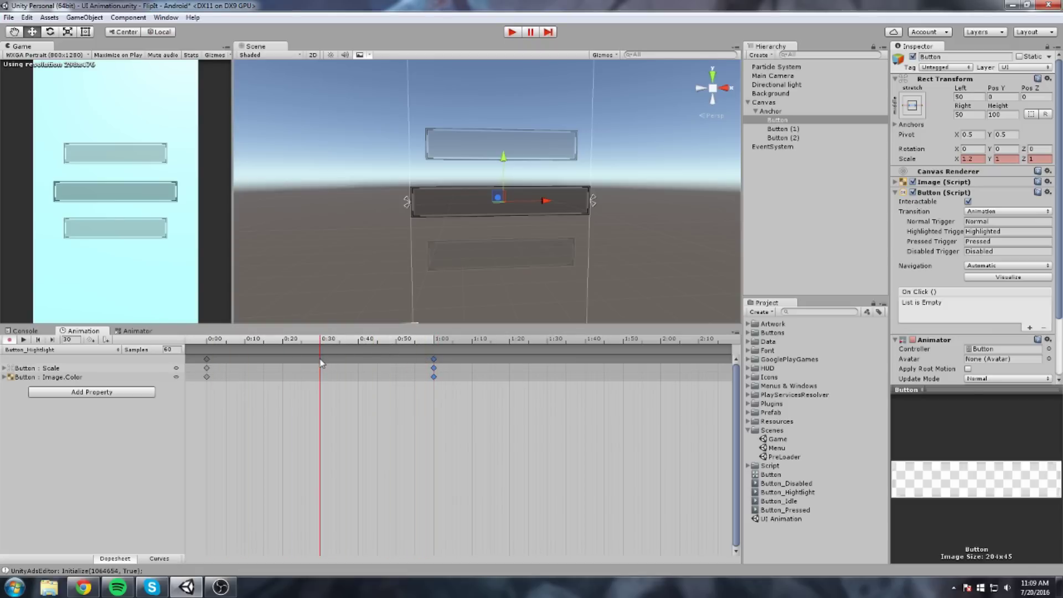
pyautogui.doubleClick(320, 359)
pyautogui.scroll(1, 321, 360)
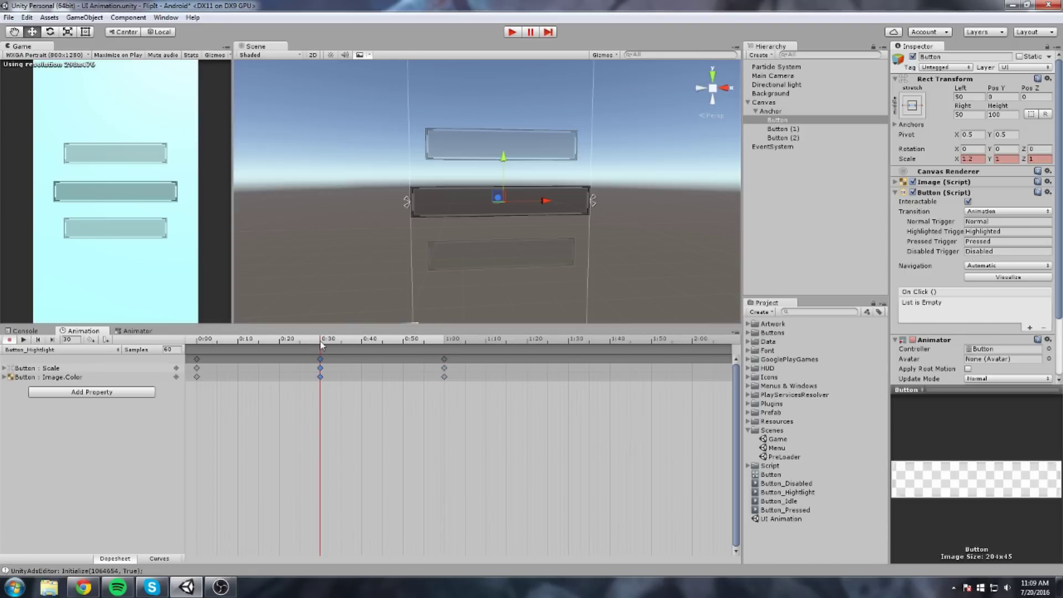
pyautogui.moveTo(467, 213); pyautogui.dragTo(445, 232, button='middle')
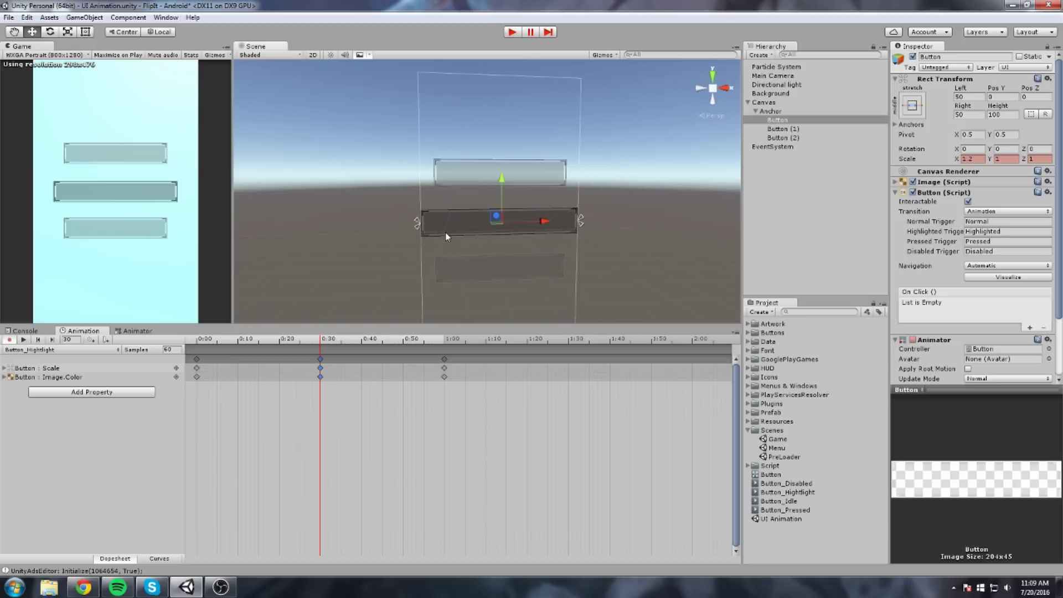
pyautogui.scroll(2, 445, 232)
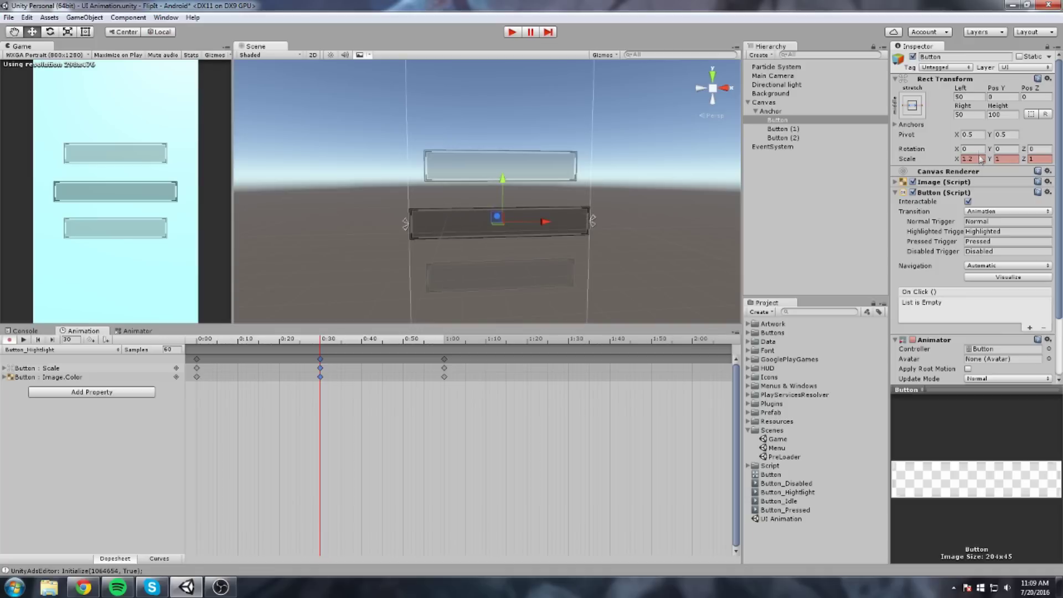
pyautogui.write('1')
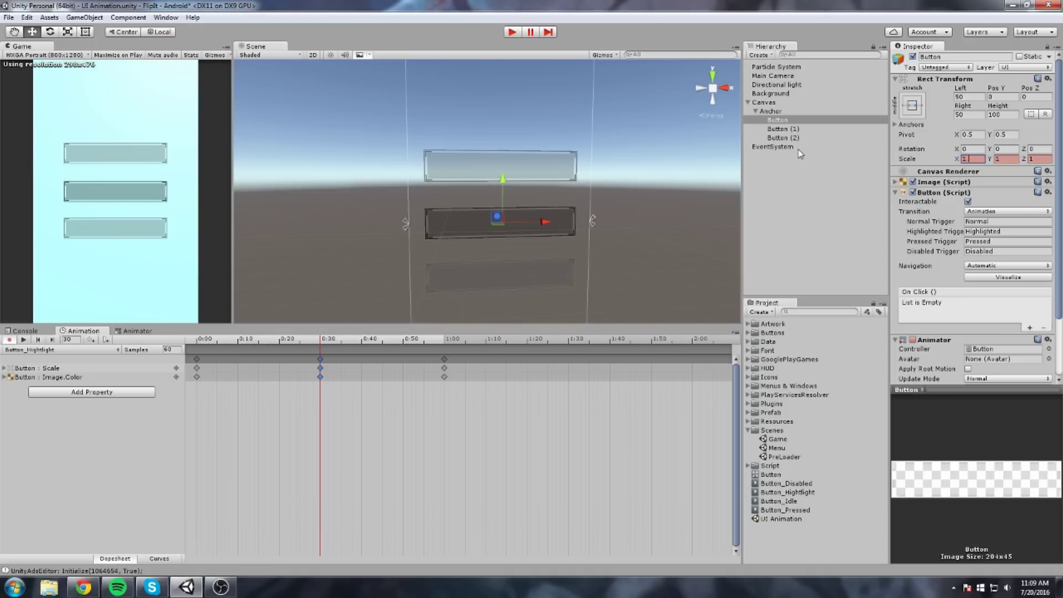
pyautogui.write('.4')
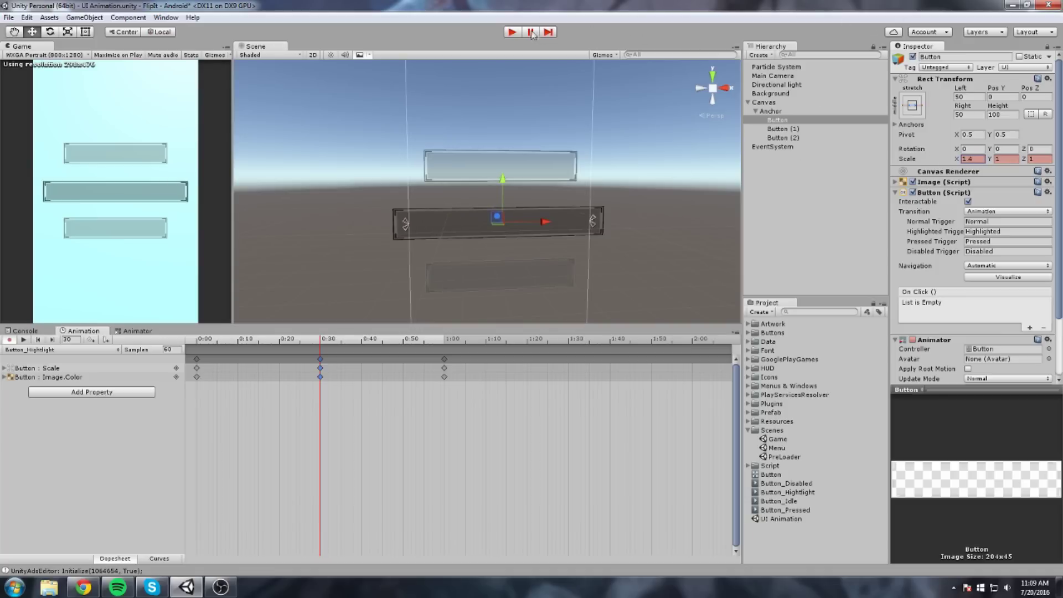
# Step: Scrub through the Button_Hightlight clip, run the scene to test the highlight animation, and stop playback
pyautogui.moveTo(211, 343); pyautogui.dragTo(202, 341)
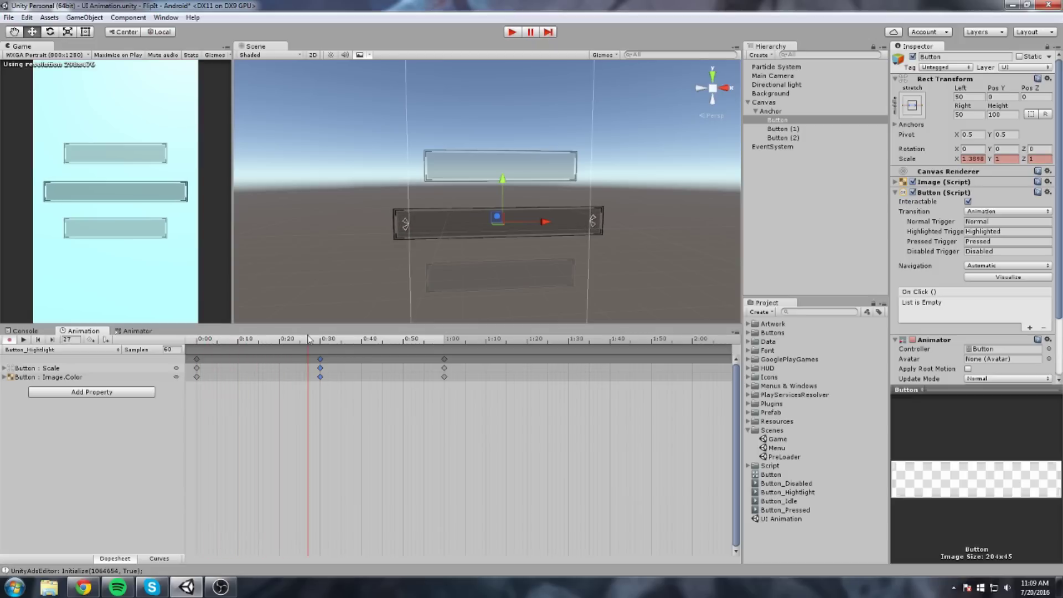
pyautogui.moveTo(446, 343); pyautogui.dragTo(432, 354)
pyautogui.click(513, 33)
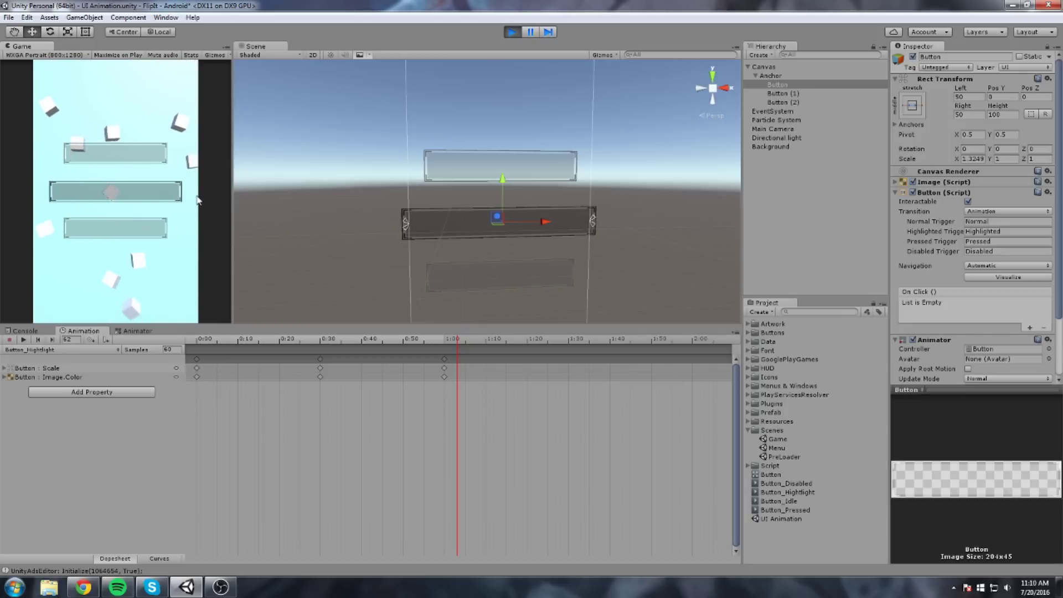
pyautogui.click(514, 31)
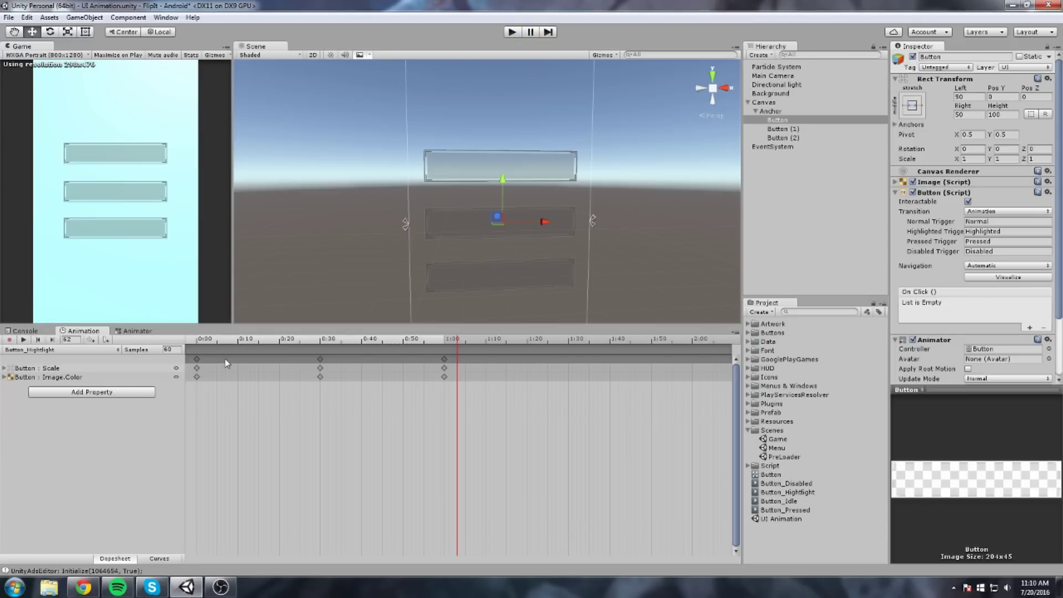
# Step: Show the Button_Hightlight clip as curves and examine the Scale X curve around its key at 0:30
pyautogui.moveTo(323, 290); pyautogui.dragTo(356, 278, button='middle')
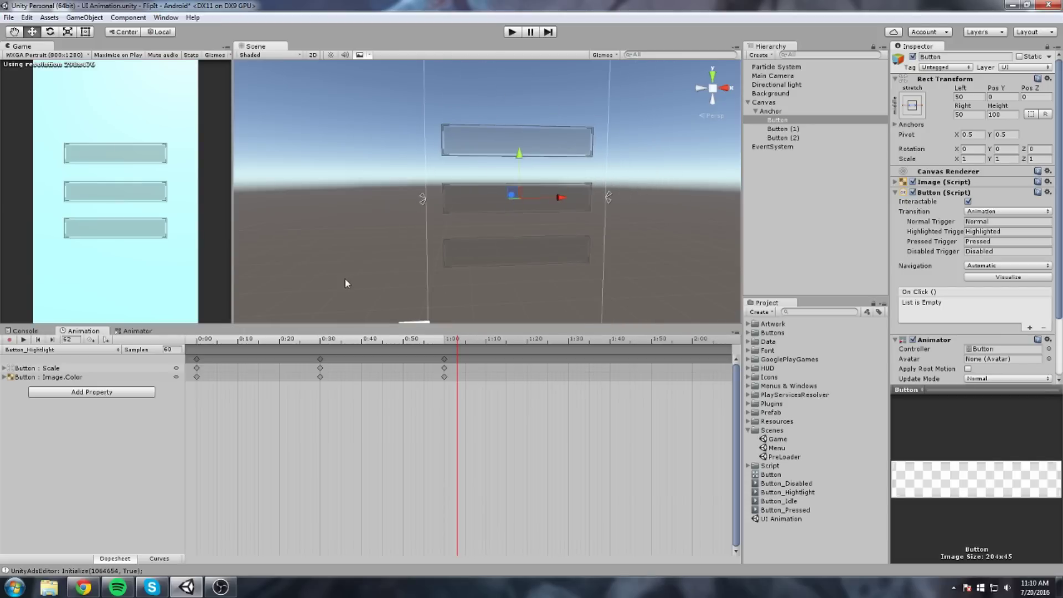
pyautogui.scroll(3, 344, 278)
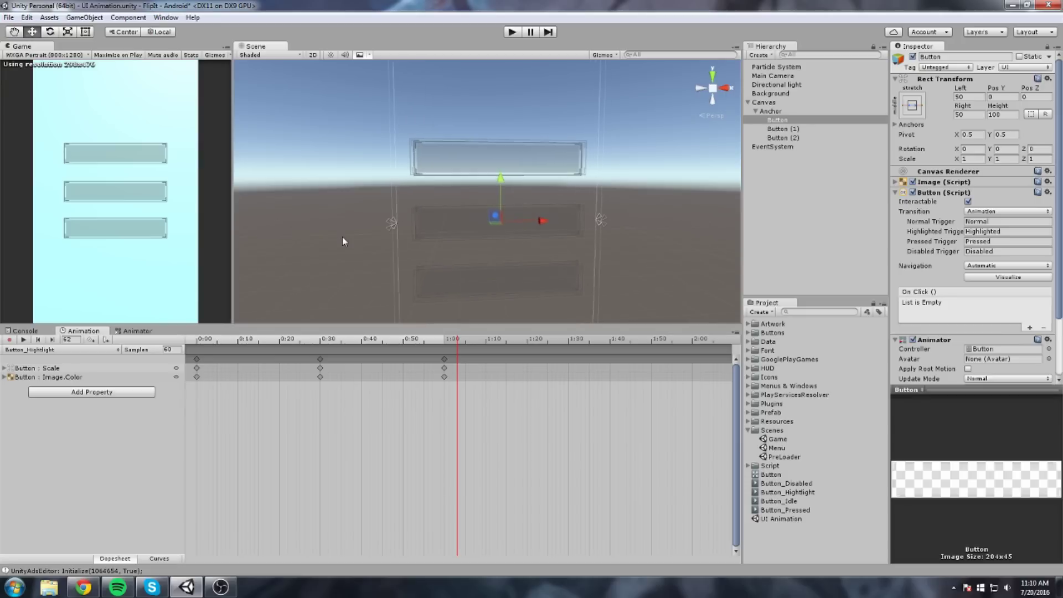
pyautogui.moveTo(340, 340); pyautogui.dragTo(324, 340)
pyautogui.click(161, 557)
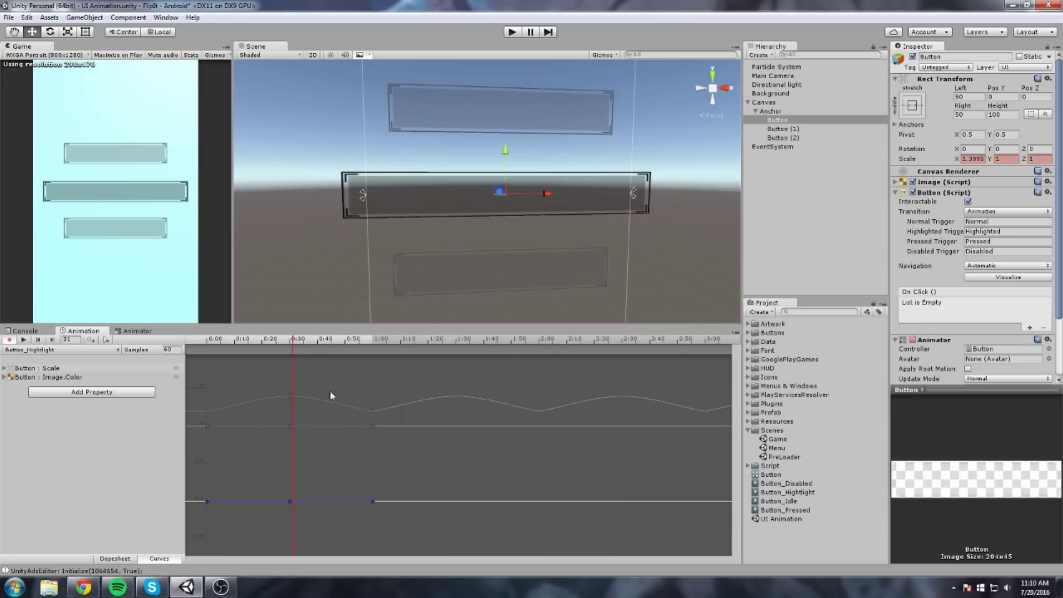
pyautogui.click(288, 394)
pyautogui.scroll(4, 340, 389)
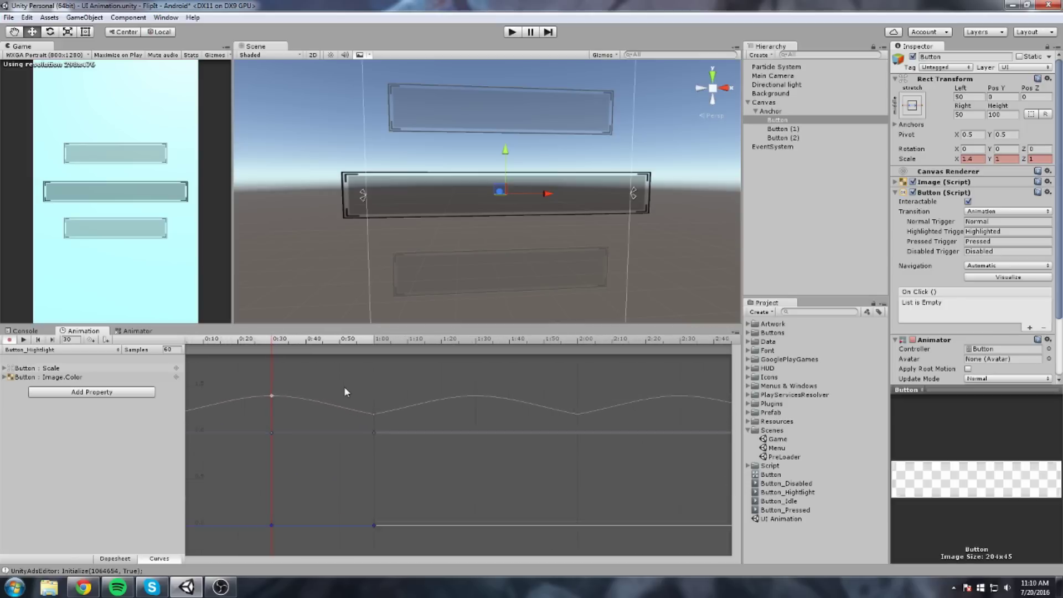
pyautogui.moveTo(355, 378); pyautogui.dragTo(439, 391, button='middle')
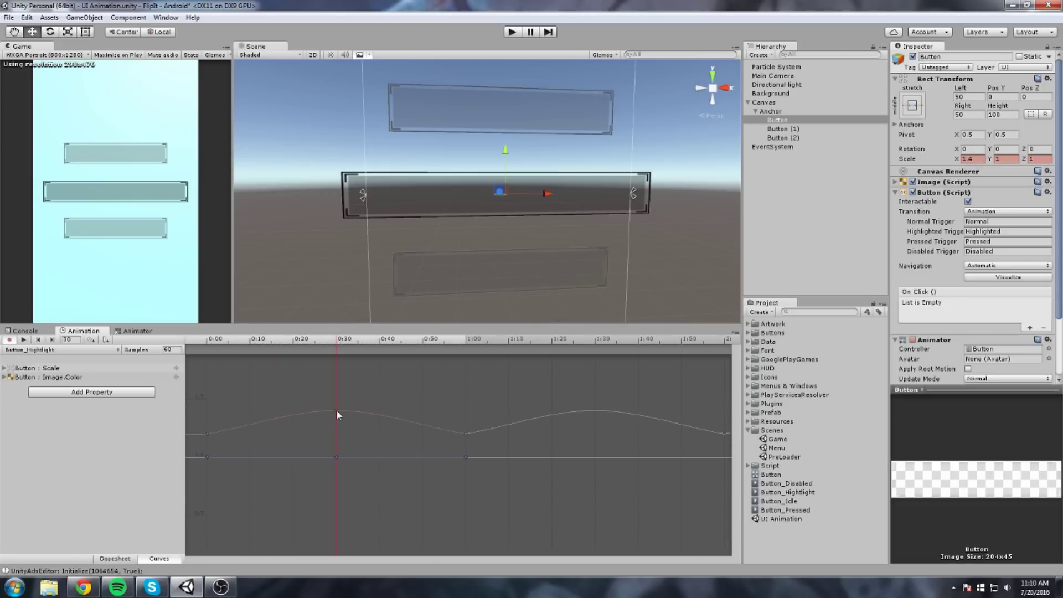
# Step: Try Free Smooth on the Scale X curve's key at 1:00, and set that key to Flat
pyautogui.click(467, 434)
pyautogui.scroll(1, 466, 438)
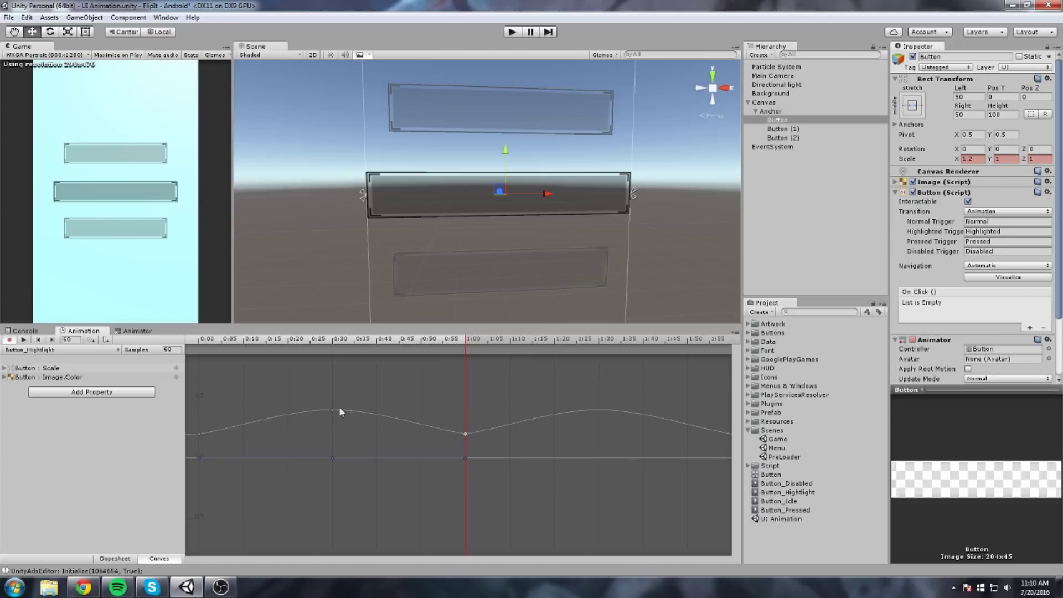
pyautogui.scroll(4, 466, 434)
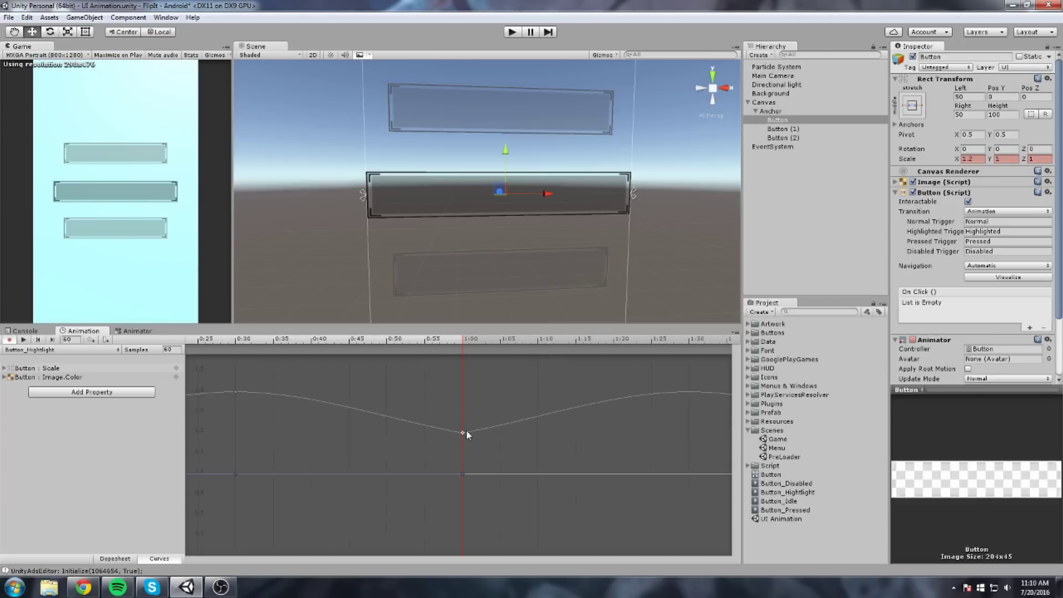
pyautogui.scroll(-1, 490, 421)
pyautogui.scroll(-3, 490, 422)
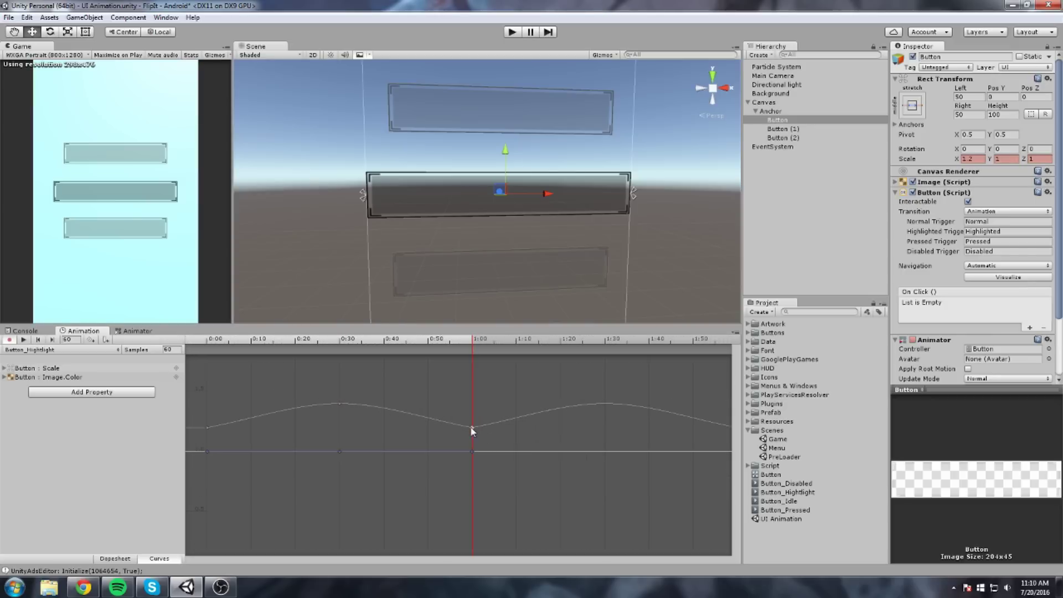
pyautogui.rightClick(472, 430)
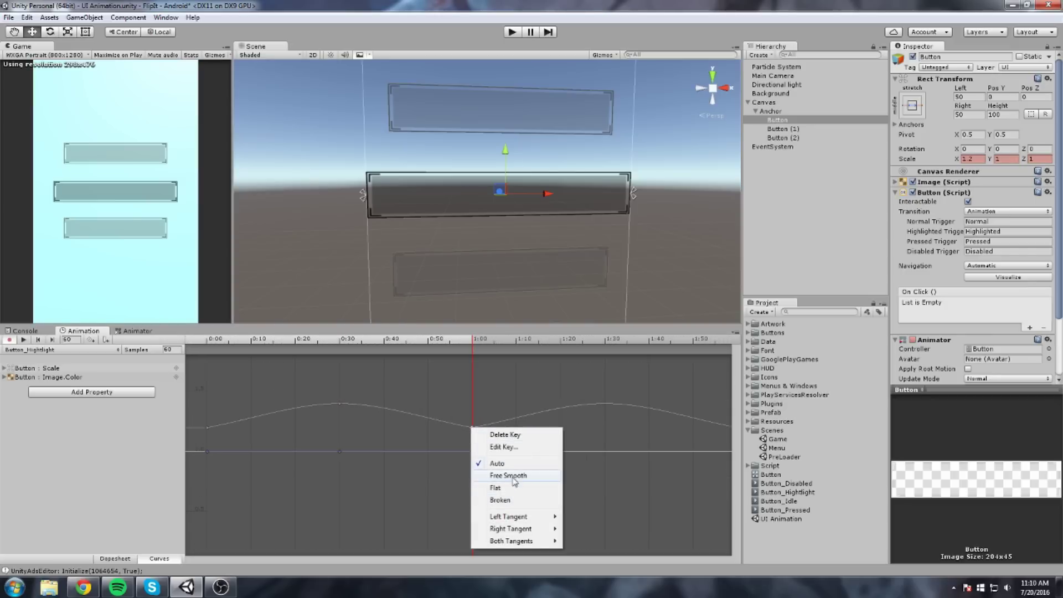
pyautogui.click(514, 476)
pyautogui.scroll(1, 472, 430)
pyautogui.rightClick(469, 426)
pyautogui.click(494, 487)
pyautogui.scroll(1, 481, 443)
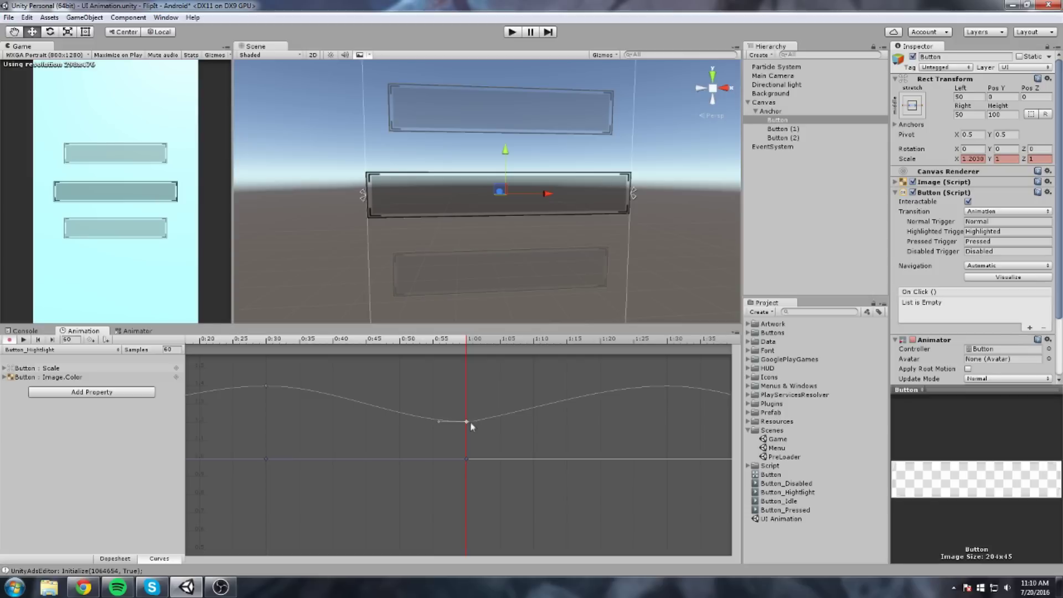
# Step: Set the Scale X curve's first key at 0:00 to Flat
pyautogui.scroll(-3, 483, 438)
pyautogui.hotkey('ctrl', 'p')
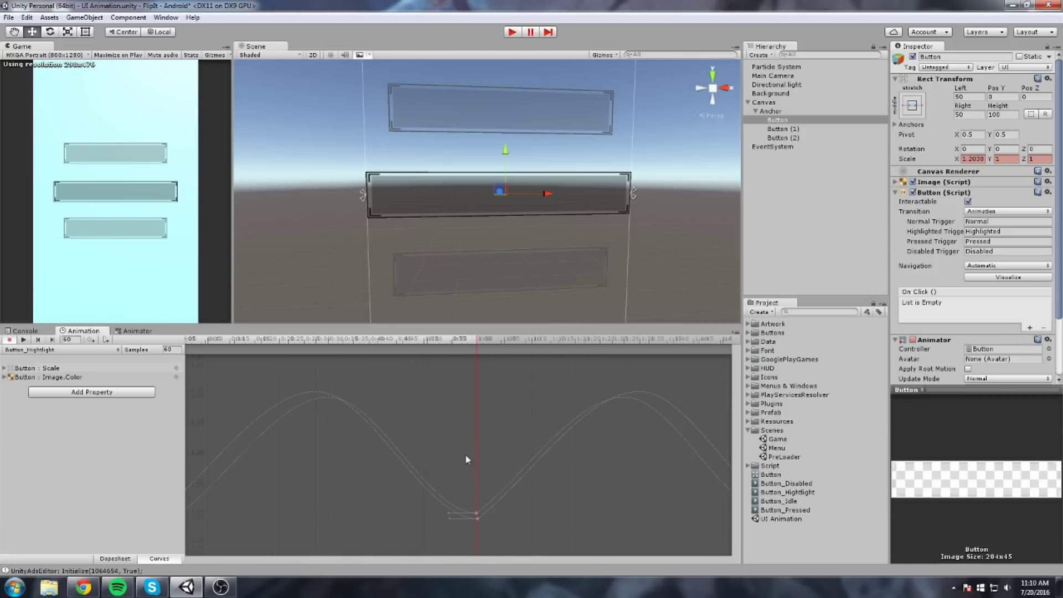
pyautogui.scroll(3, 474, 435)
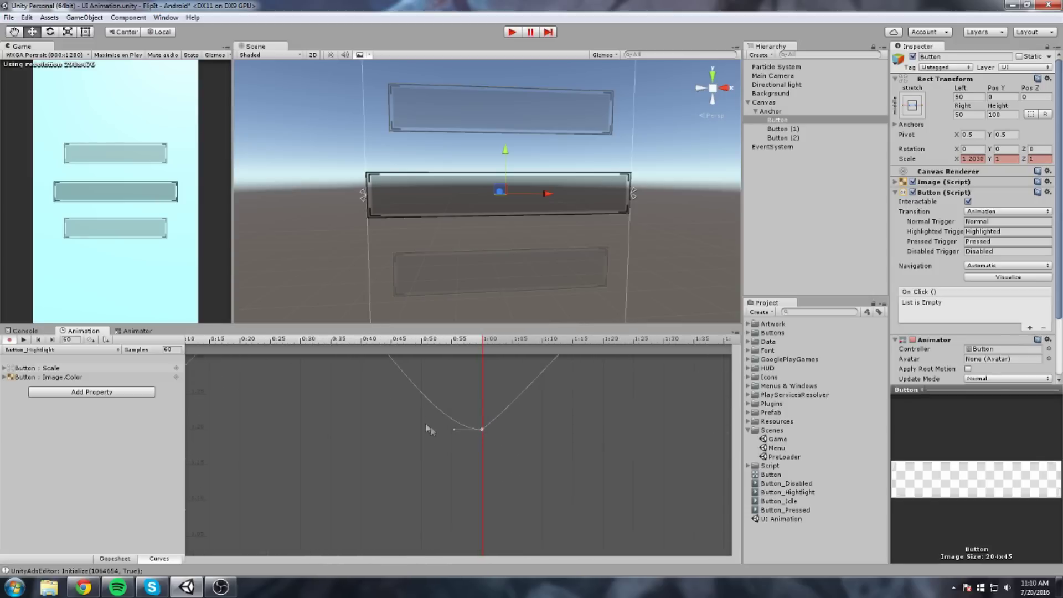
pyautogui.scroll(-3, 405, 425)
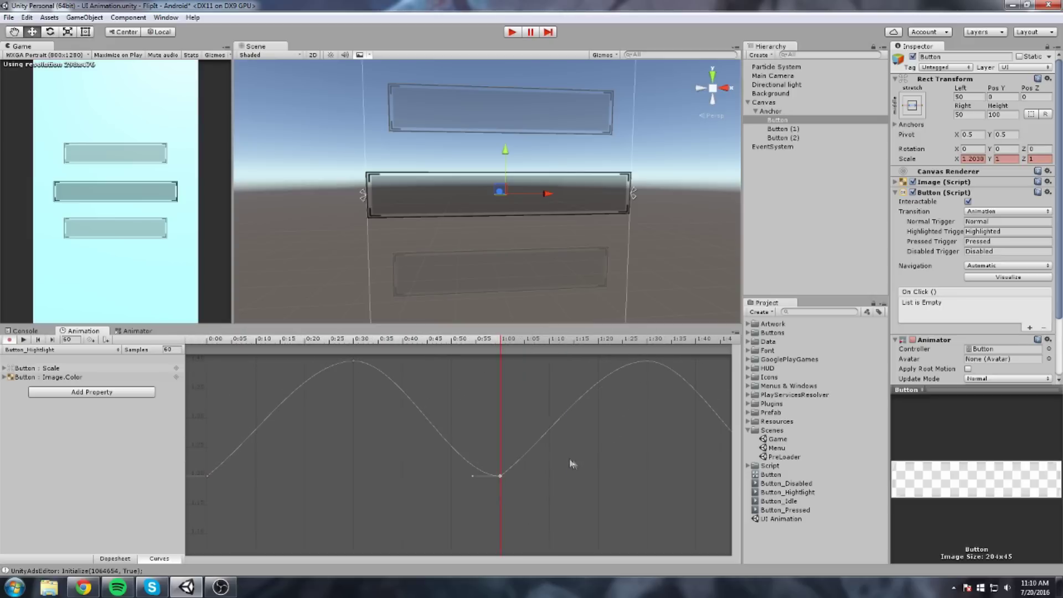
pyautogui.keyDown('shift'); pyautogui.scroll(2, 299, 470); pyautogui.keyUp('shift')
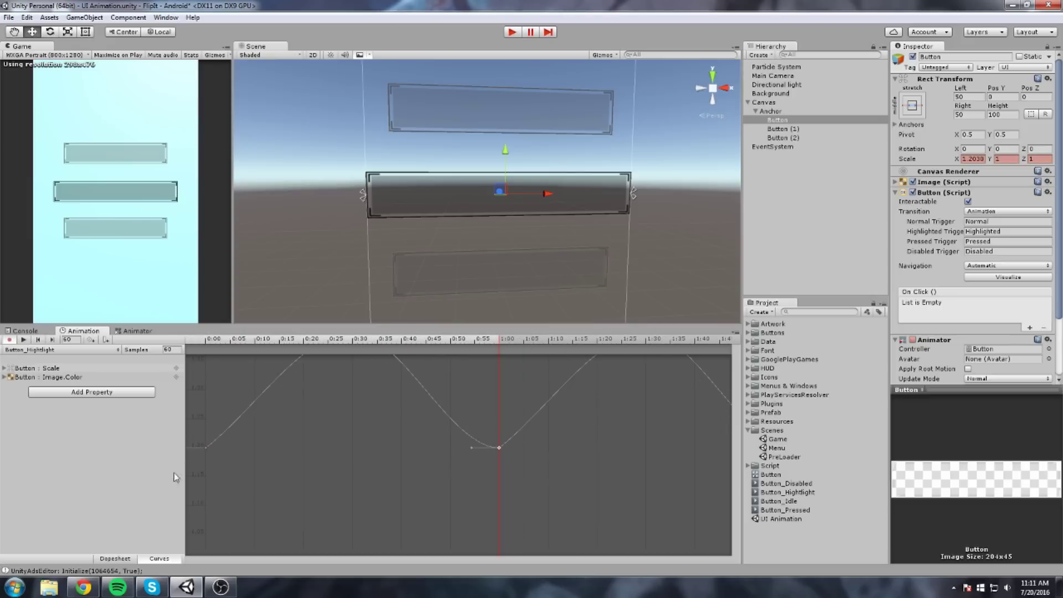
pyautogui.rightClick(207, 447)
pyautogui.click(239, 507)
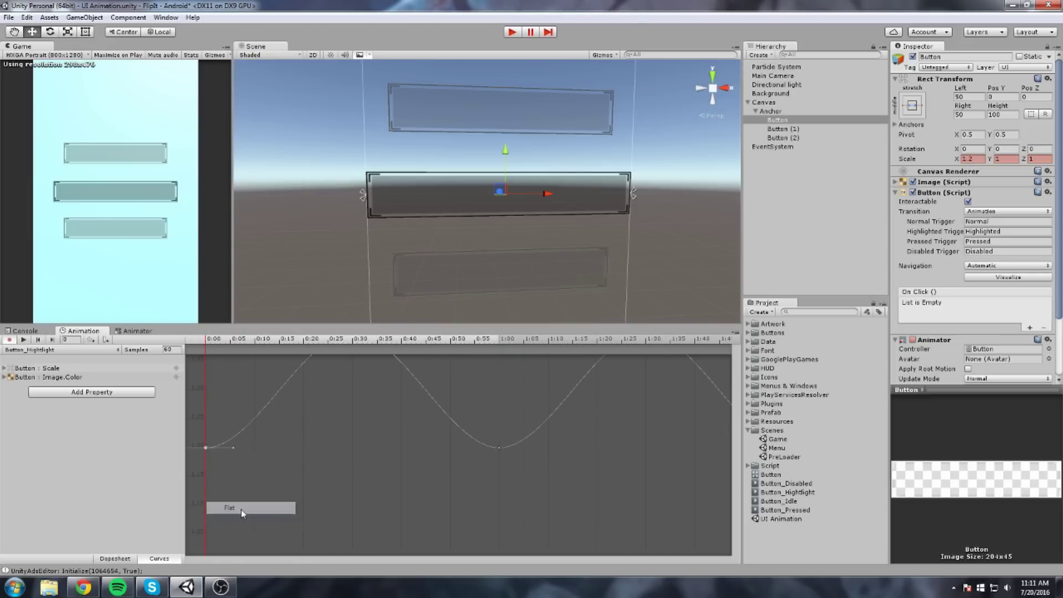
# Step: Review the full Scale X curve and run the scene to test the smoothed highlight animation
pyautogui.press('f')
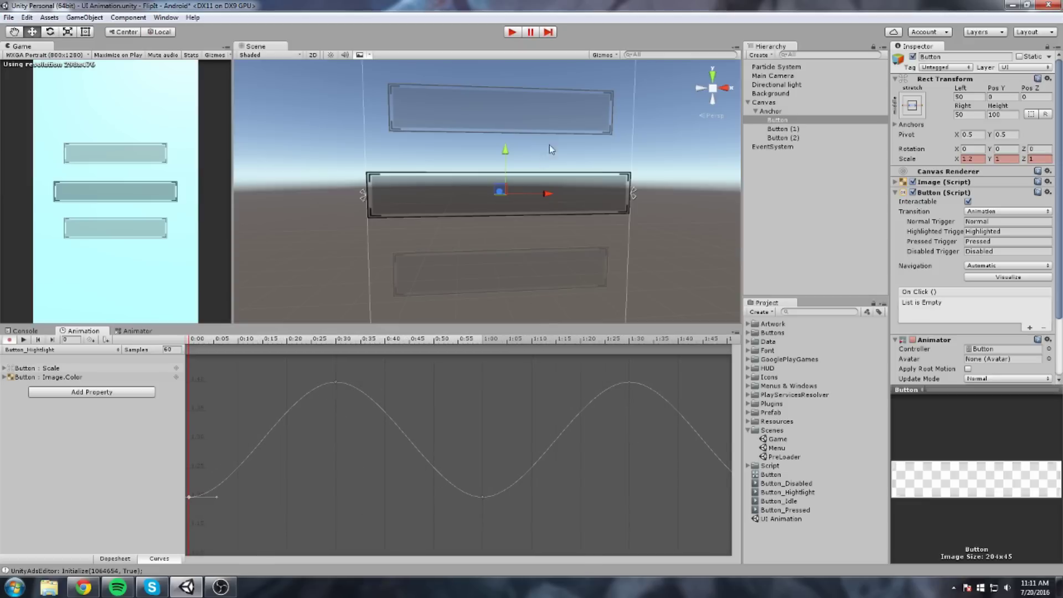
pyautogui.scroll(-2, 549, 144)
pyautogui.click(510, 33)
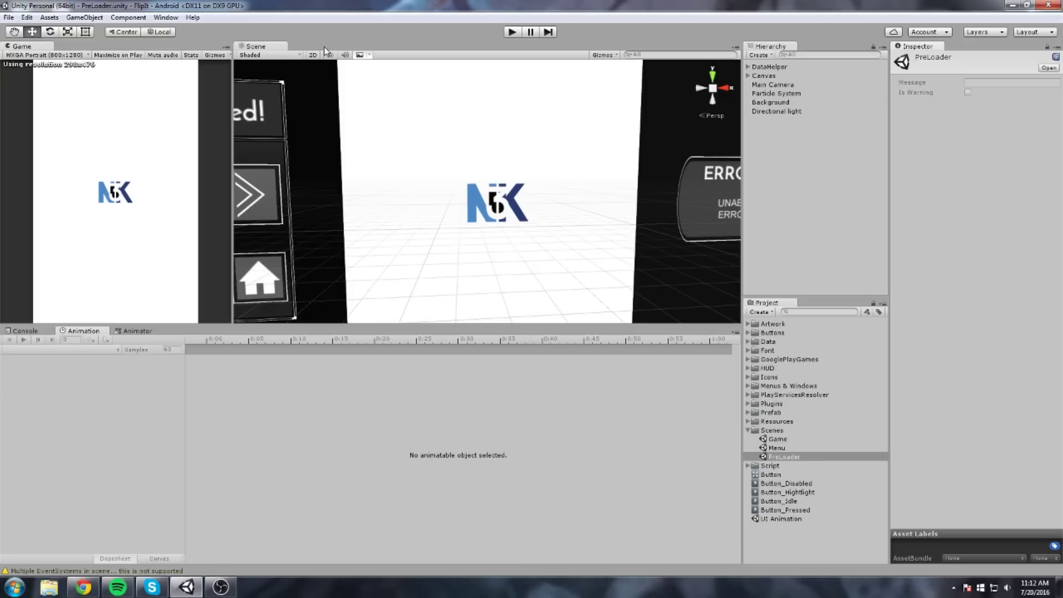
# Step: Run the game from the PreLoader scene and enlarge the Game view to see its main menu
pyautogui.click(512, 32)
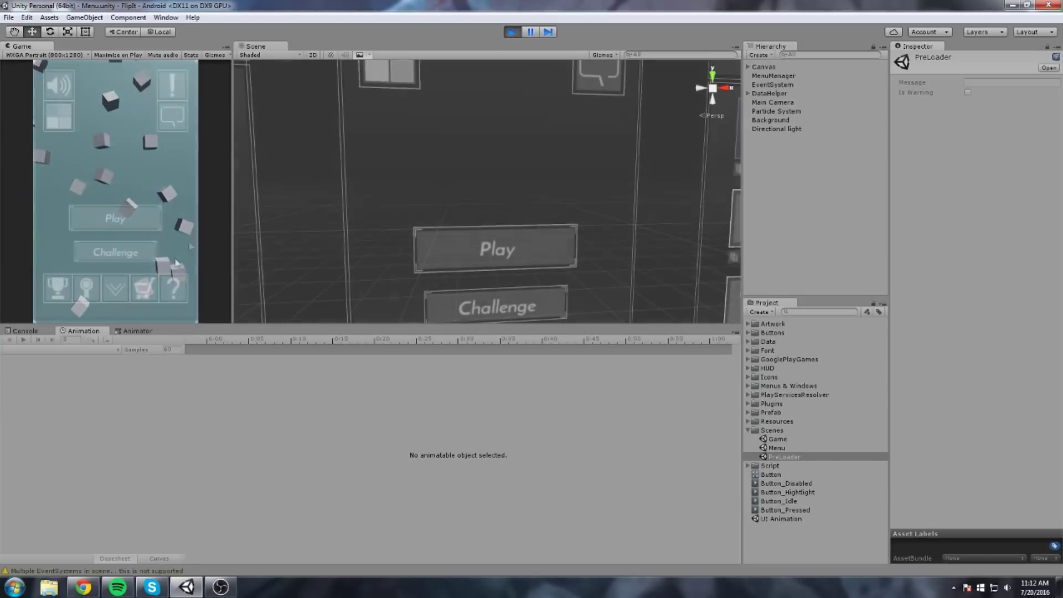
pyautogui.moveTo(185, 330); pyautogui.dragTo(185, 385)
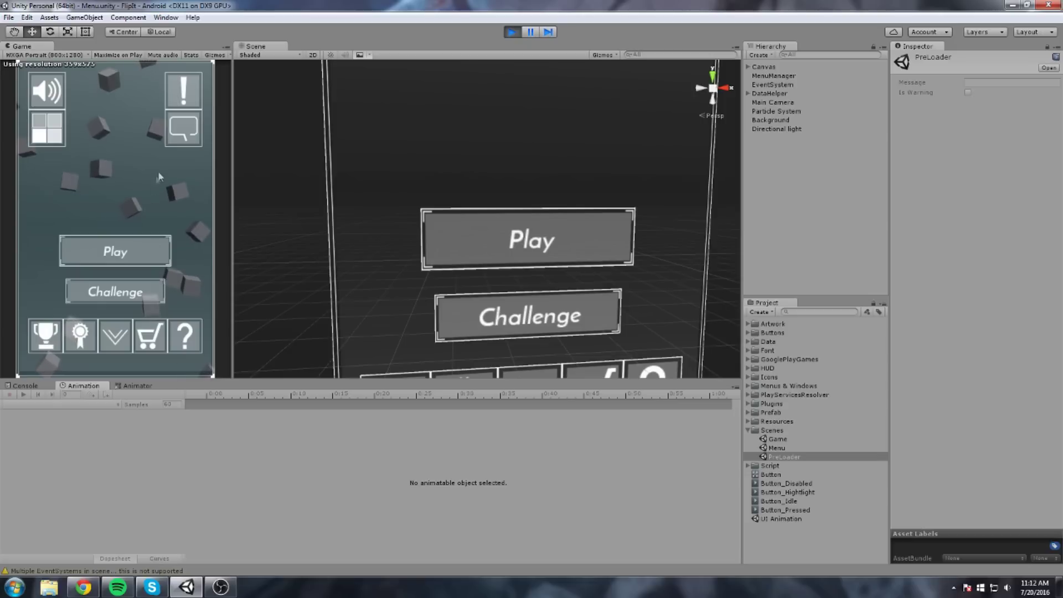
pyautogui.click(512, 32)
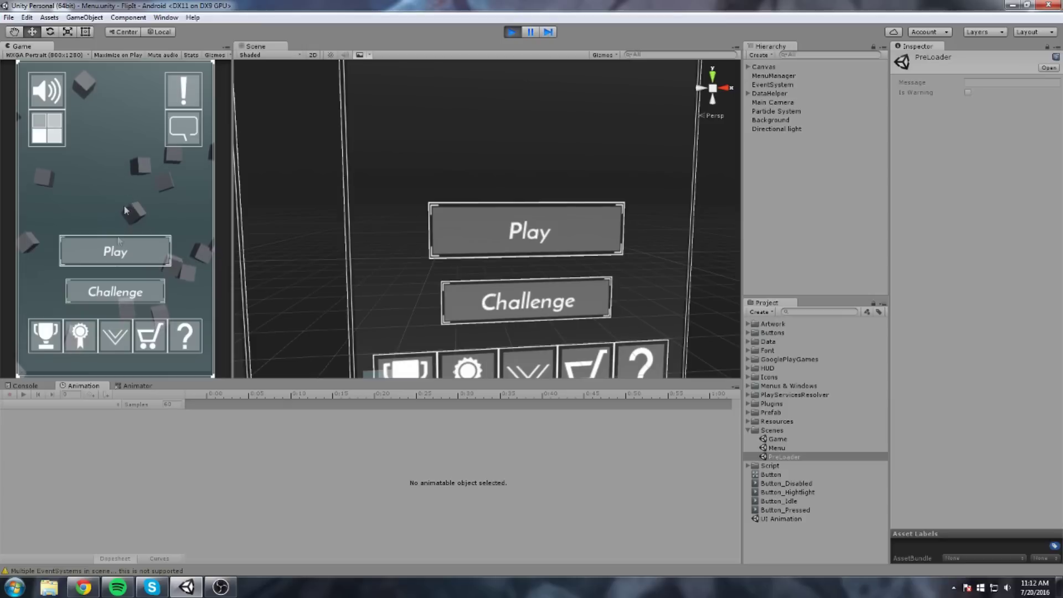
# Step: Test the finished game's buttons by starting Challenge mode, opening the in-game settings, and returning to the main menu
pyautogui.click(115, 291)
pyautogui.click(71, 149)
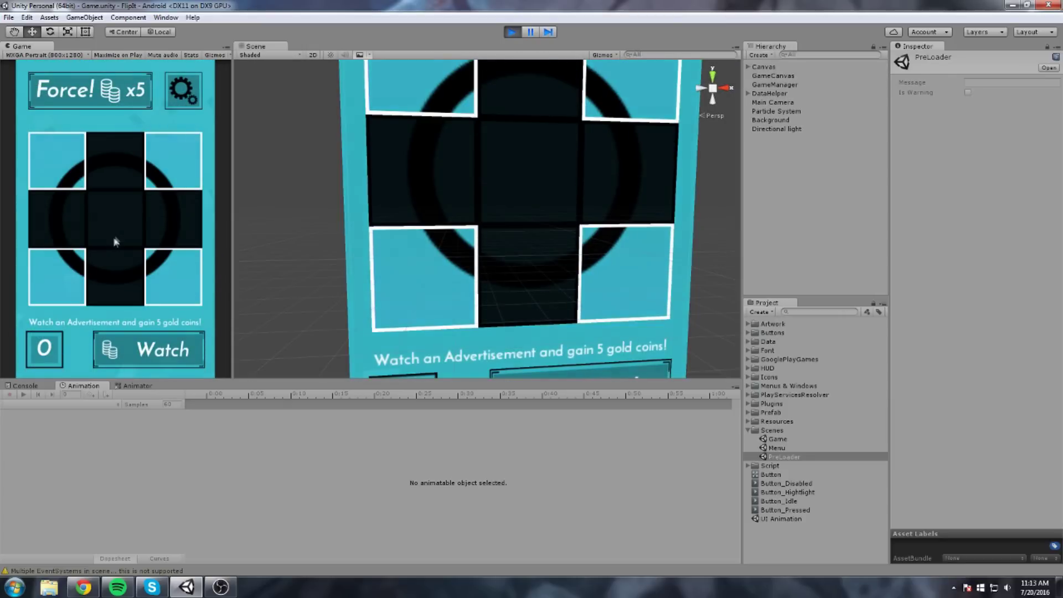
pyautogui.click(182, 90)
pyautogui.click(176, 284)
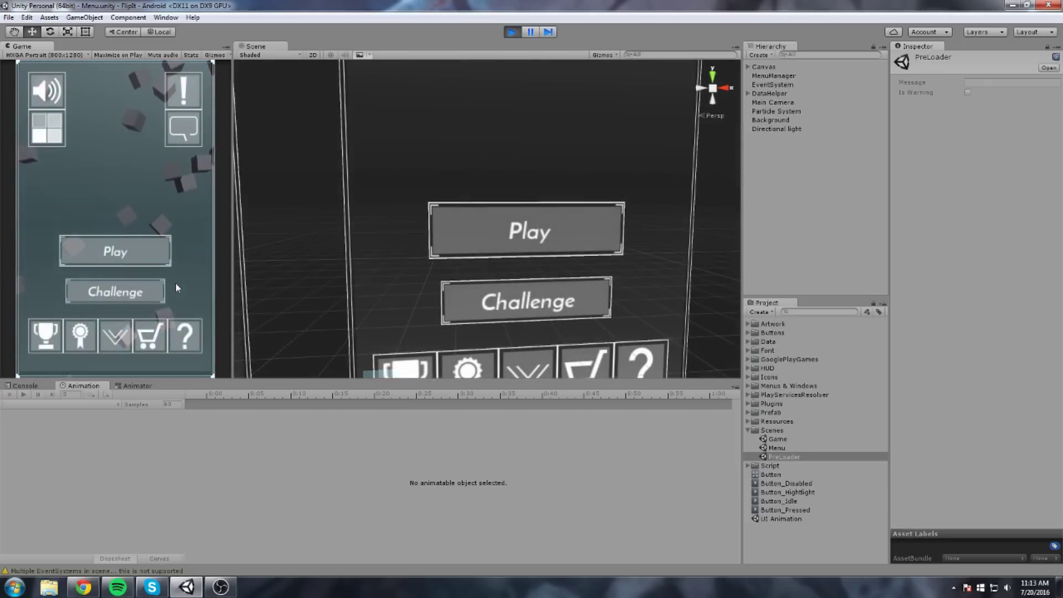